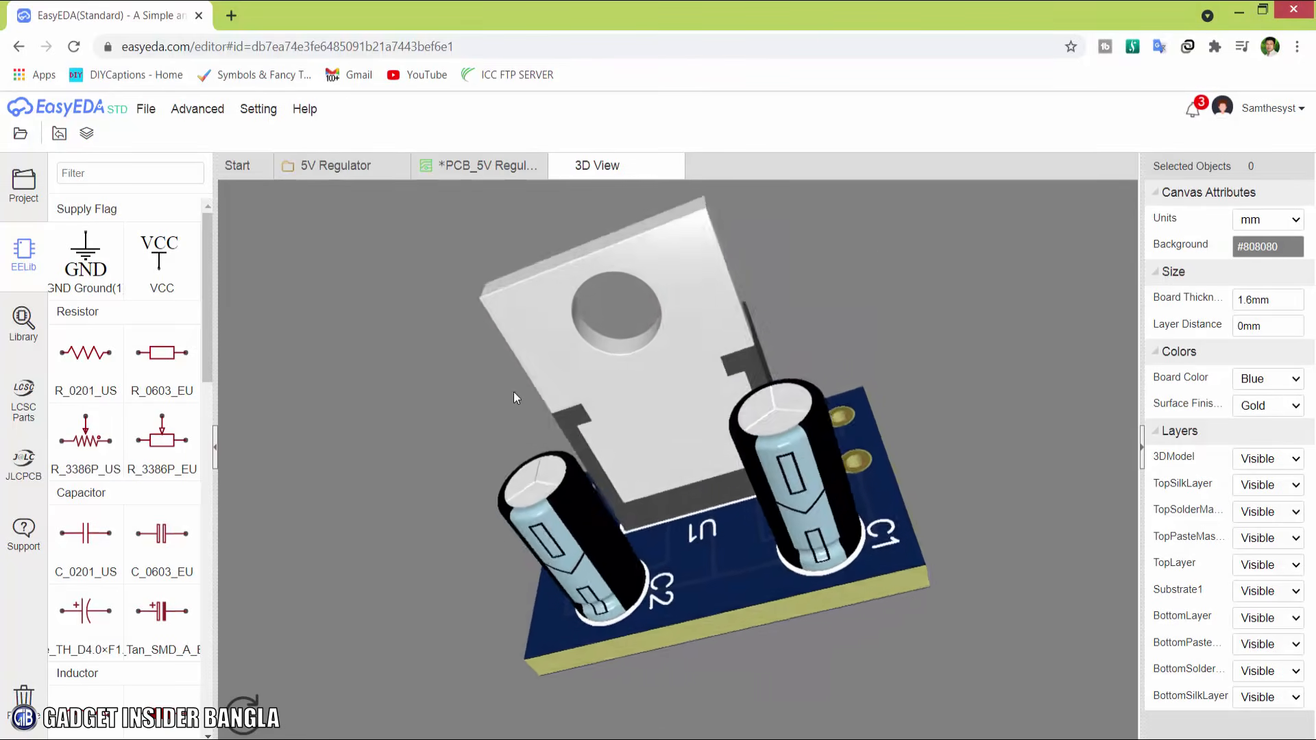
pyautogui.moveTo(780, 539); pyautogui.dragTo(717, 537)
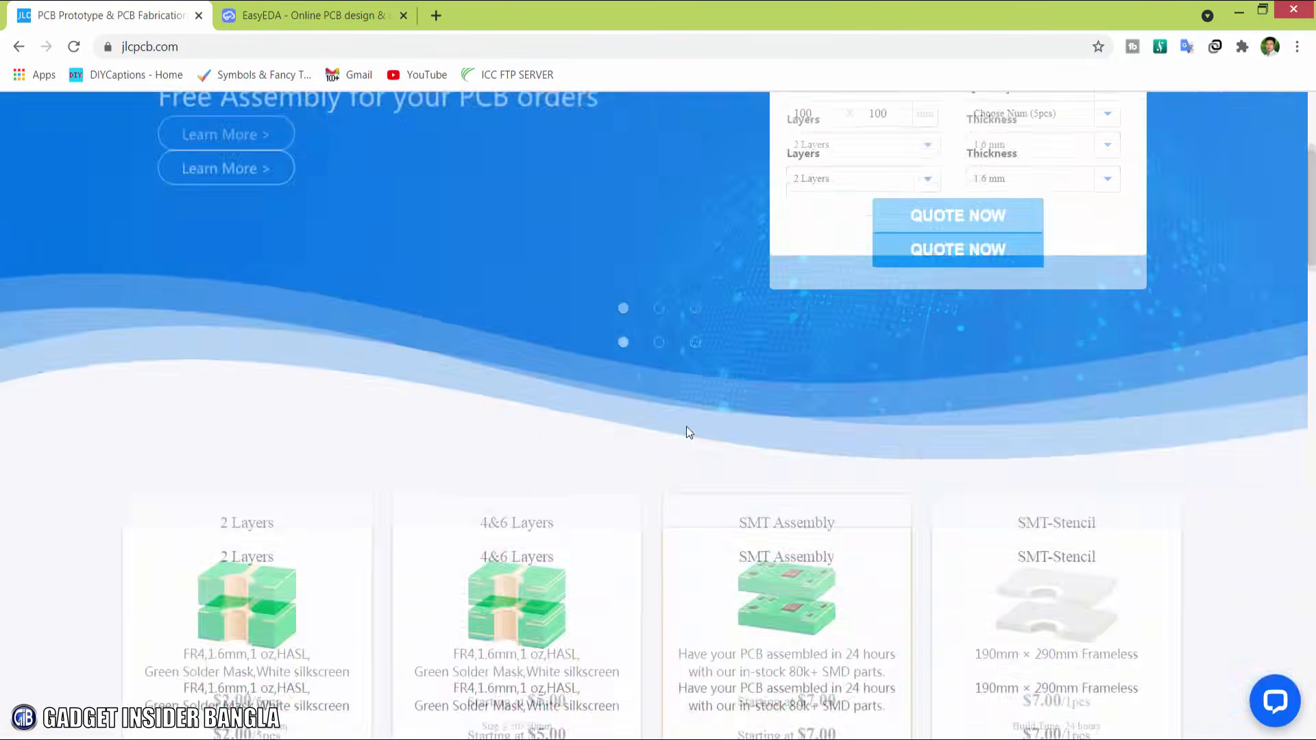
pyautogui.scroll(4, 685, 426)
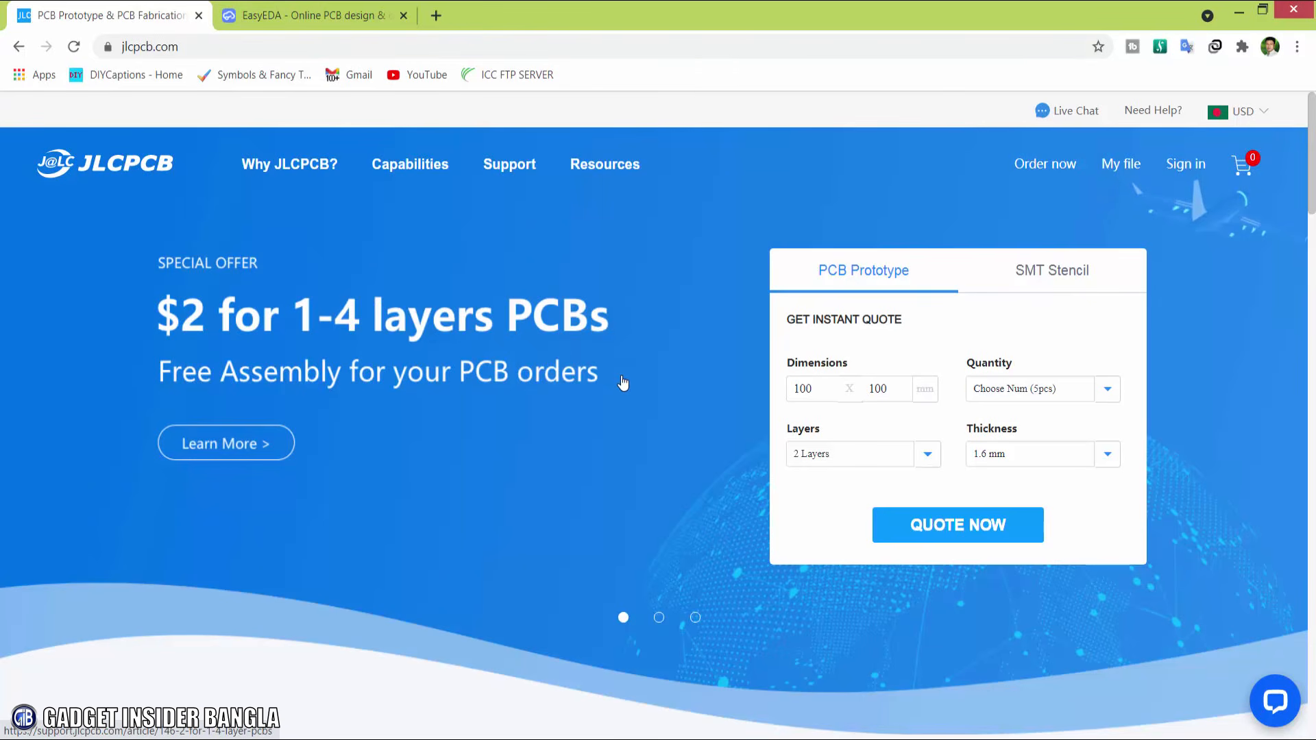
# Step: Switch to the EasyEDA homepage and read through its introduction, free libraries and LCSC component catalog sections
pyautogui.click(354, 15)
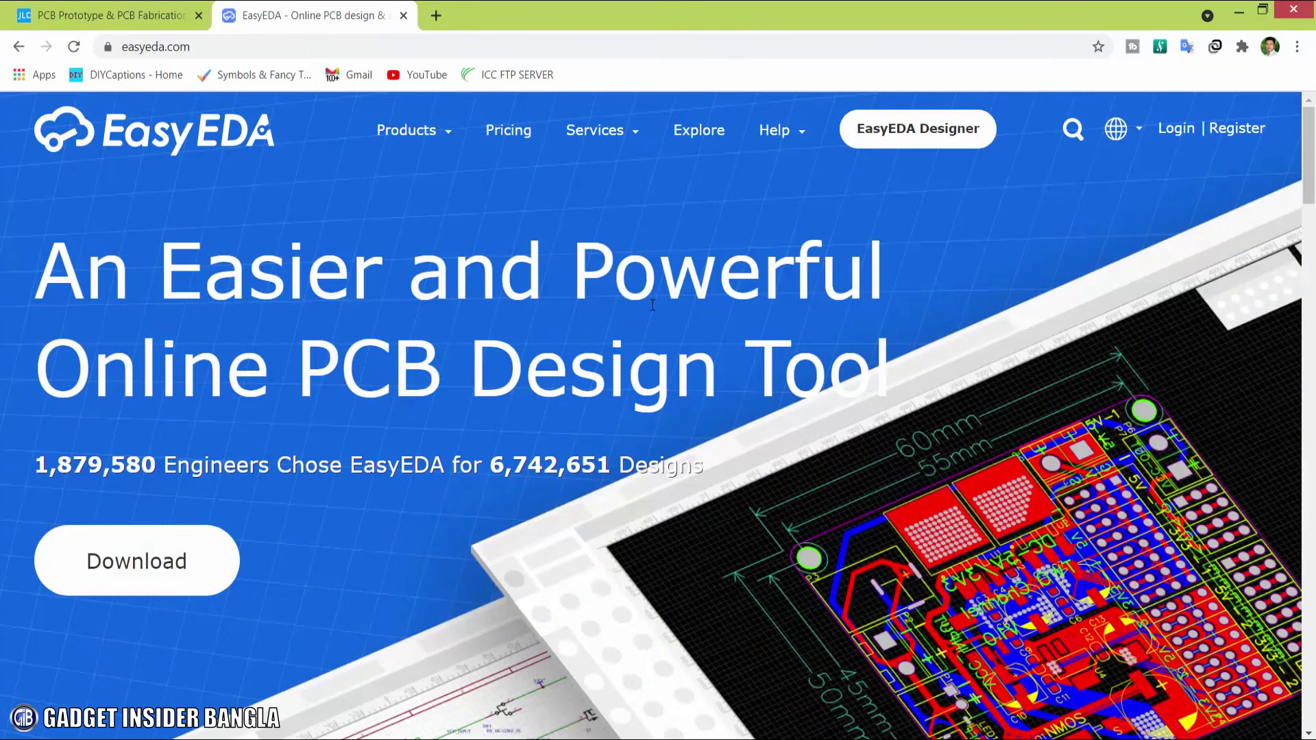
pyautogui.scroll(-5, 655, 320)
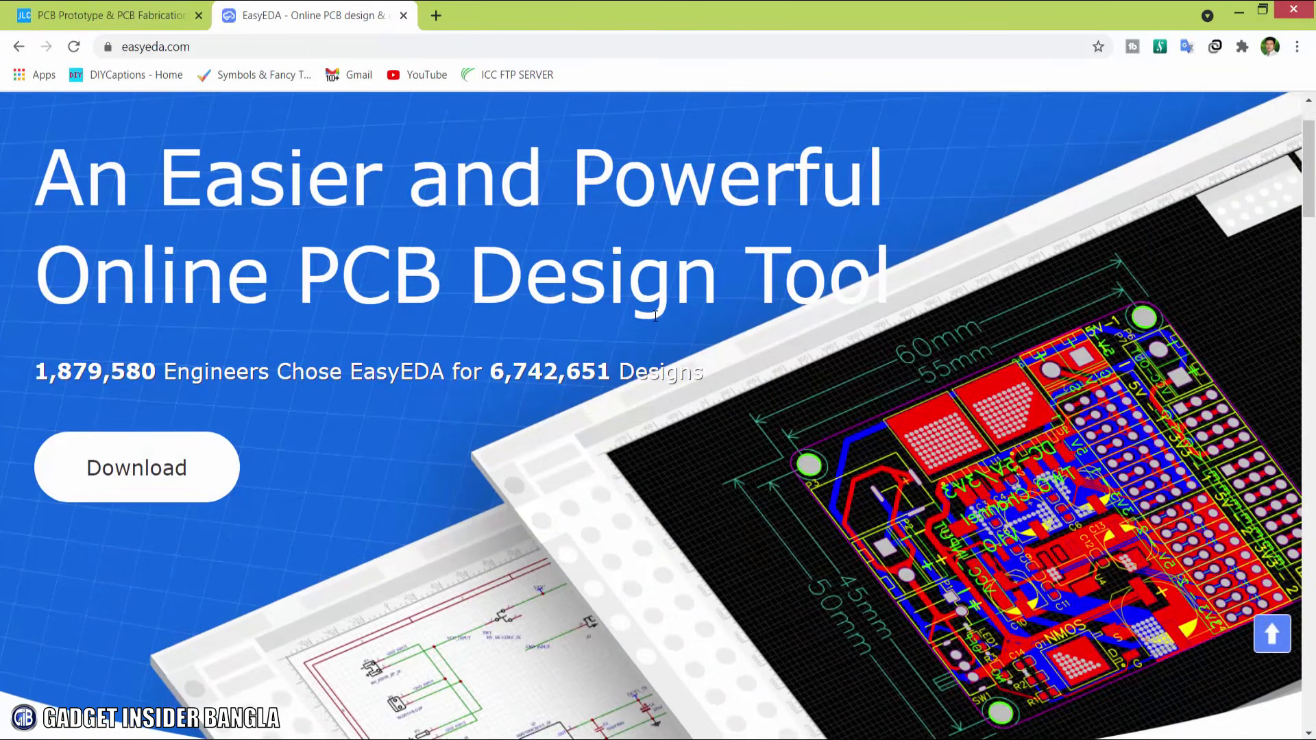
pyautogui.scroll(-4, 656, 320)
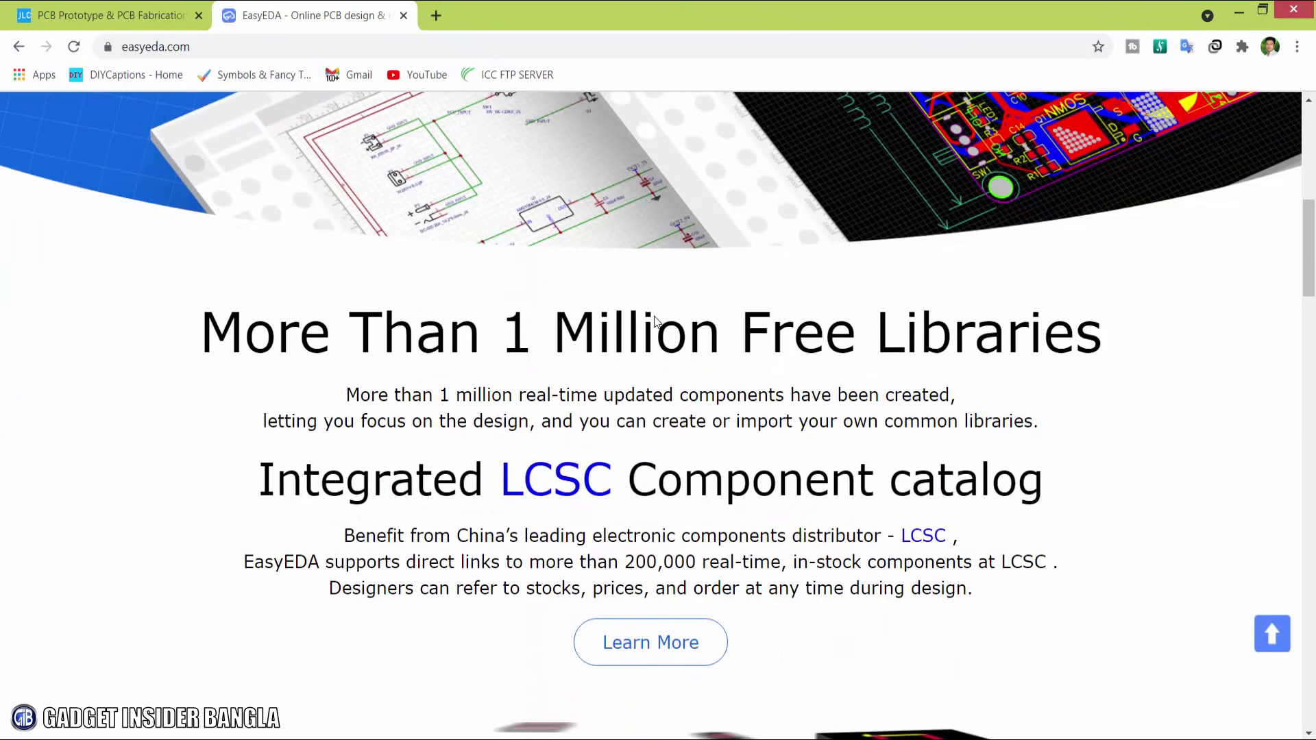
pyautogui.scroll(-5, 655, 317)
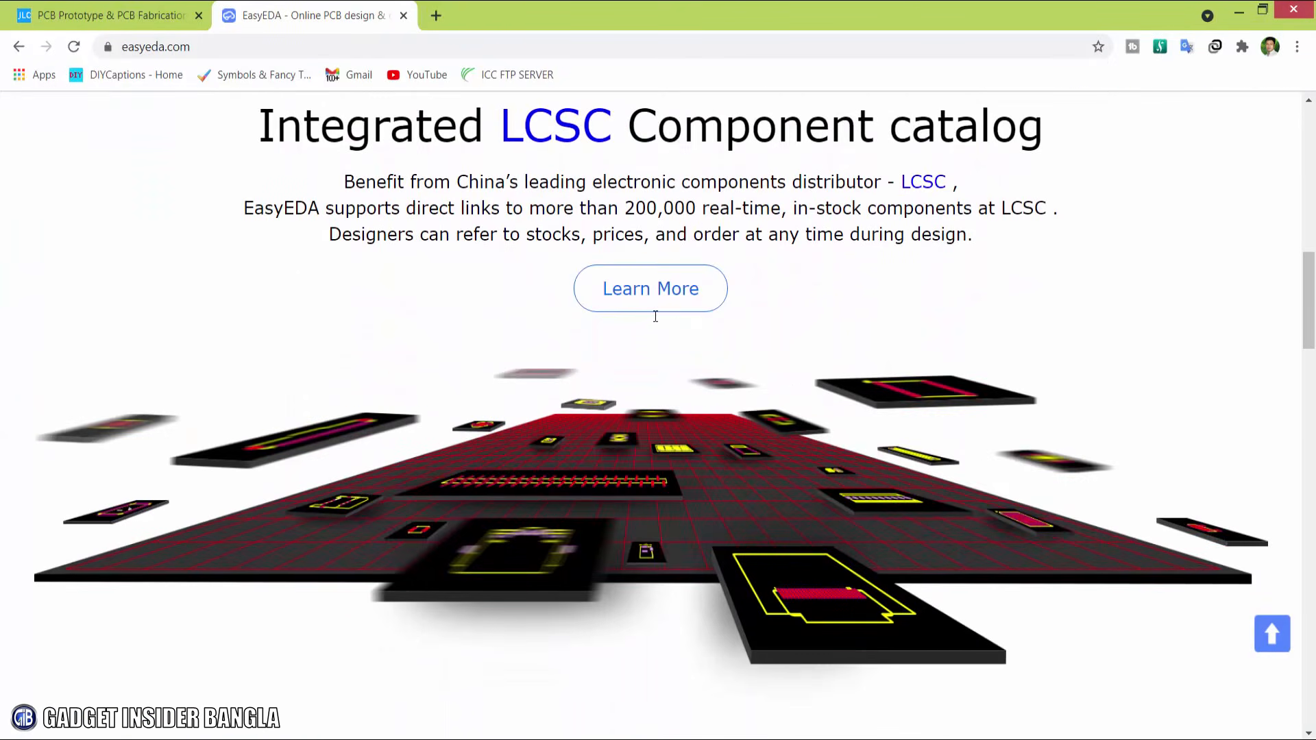
pyautogui.scroll(-5, 655, 318)
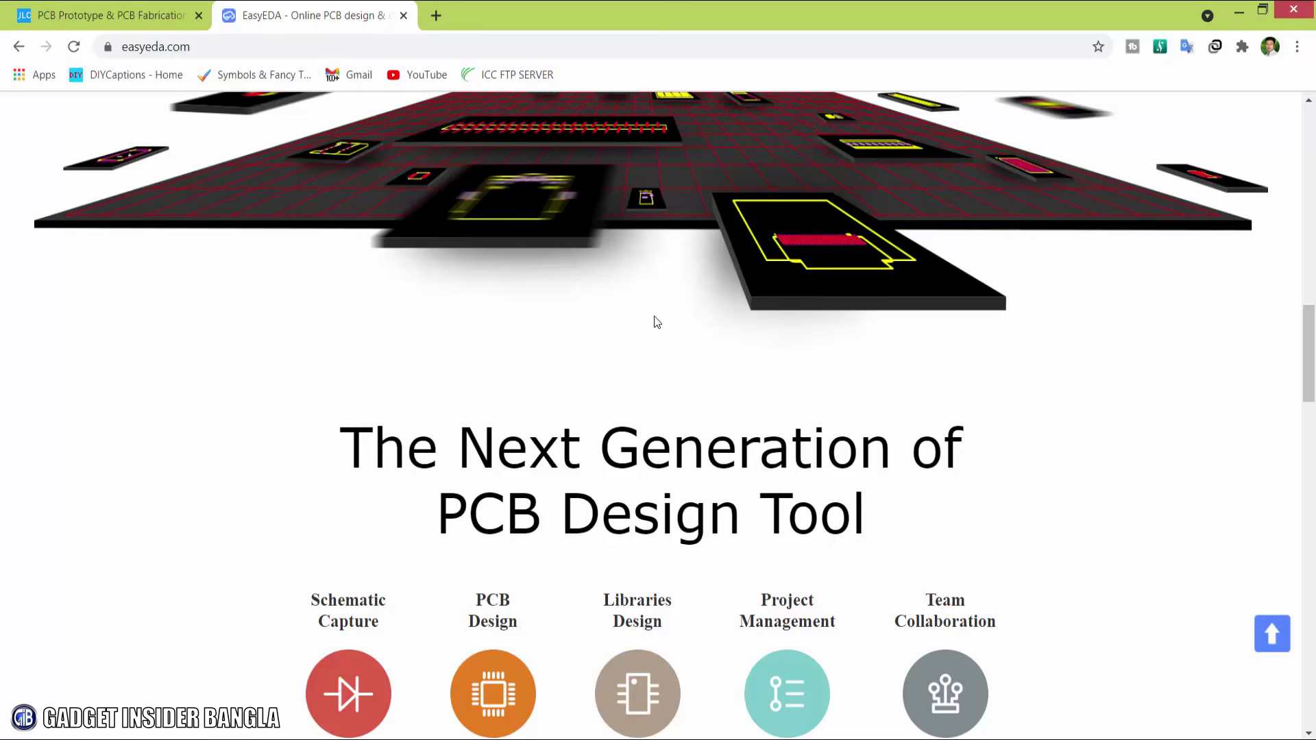
pyautogui.scroll(6, 656, 322)
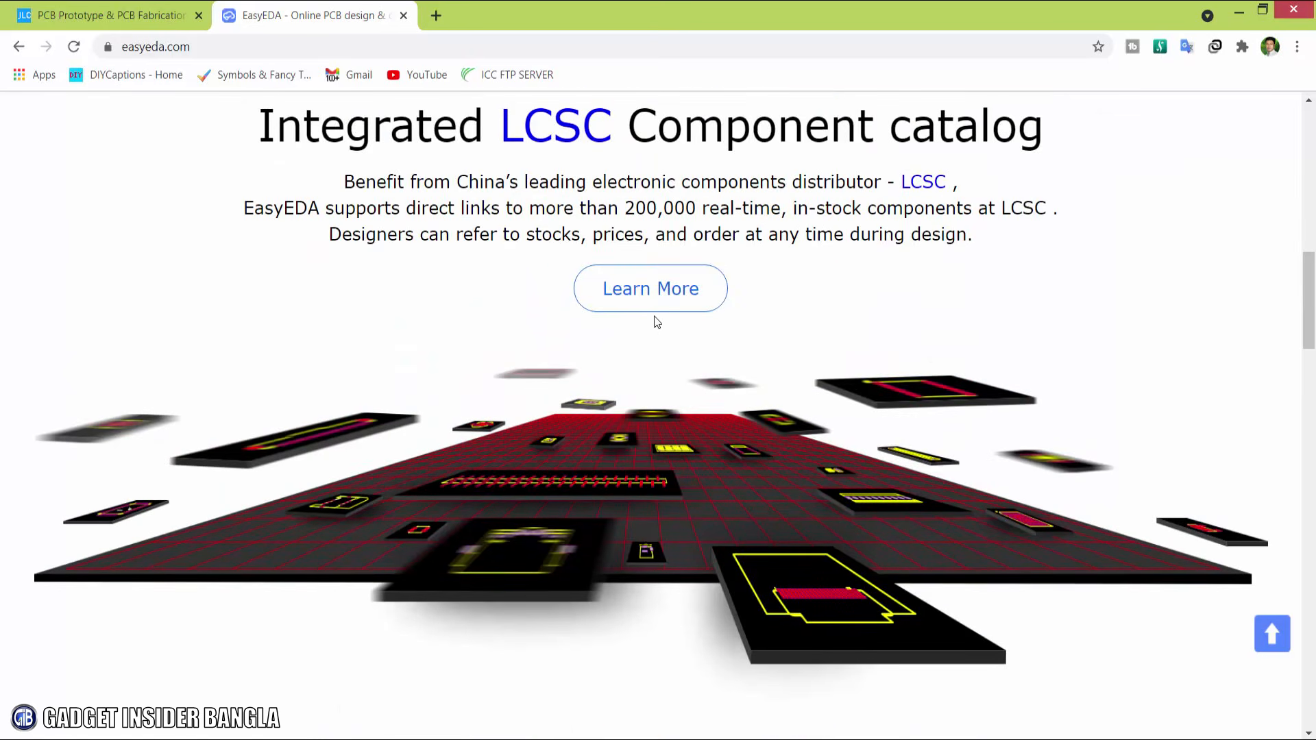
pyautogui.scroll(3, 657, 322)
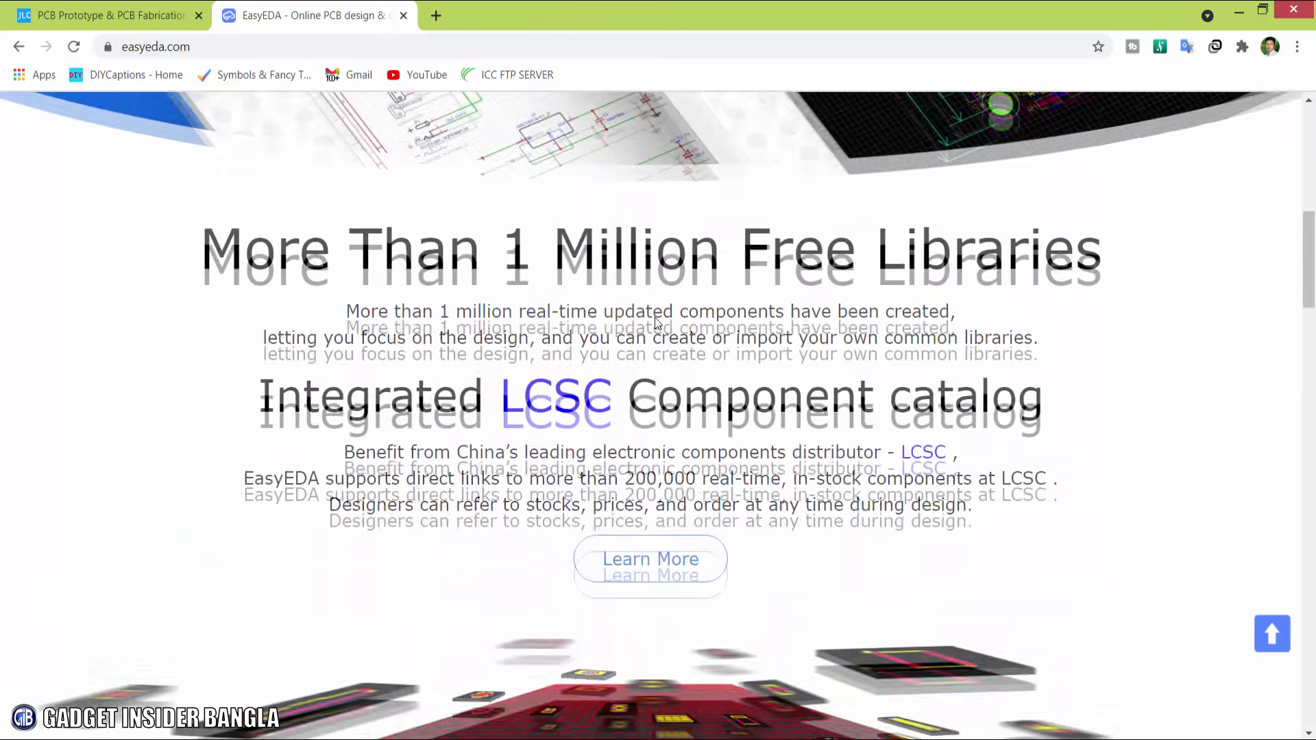
pyautogui.scroll(9, 655, 318)
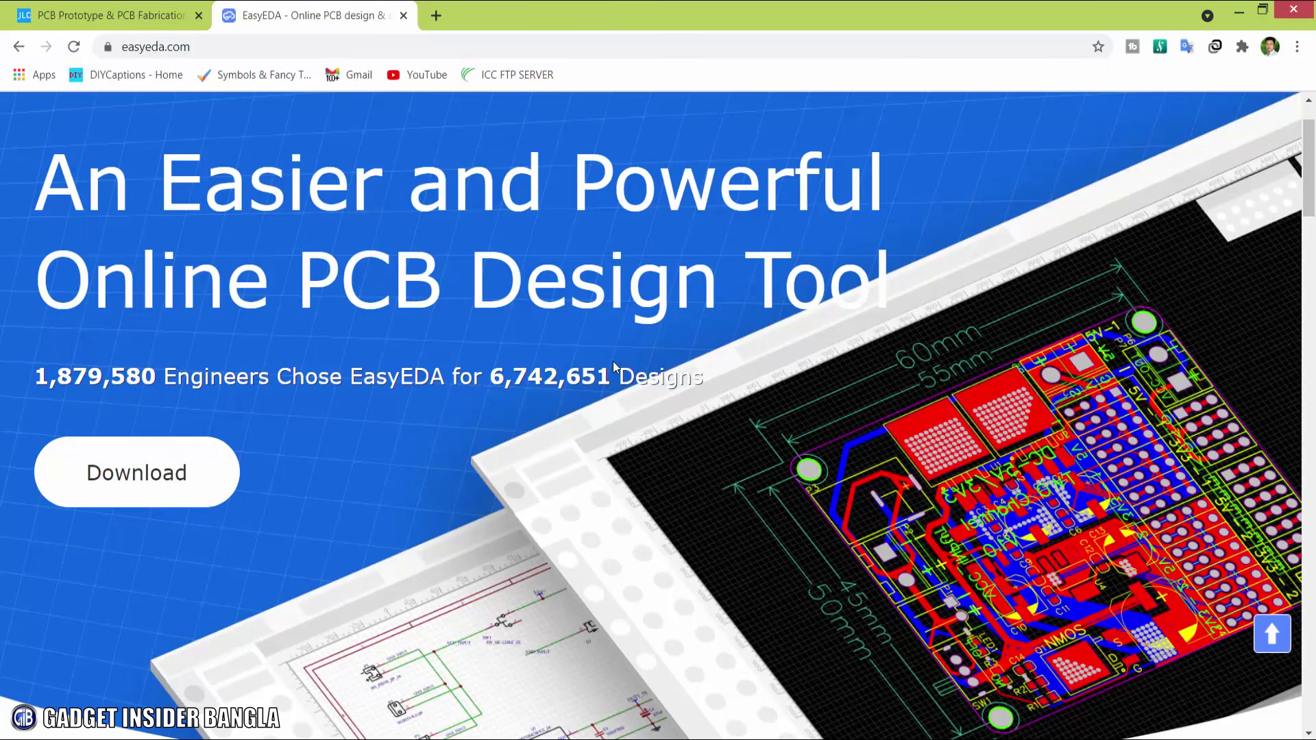
pyautogui.scroll(-6, 670, 382)
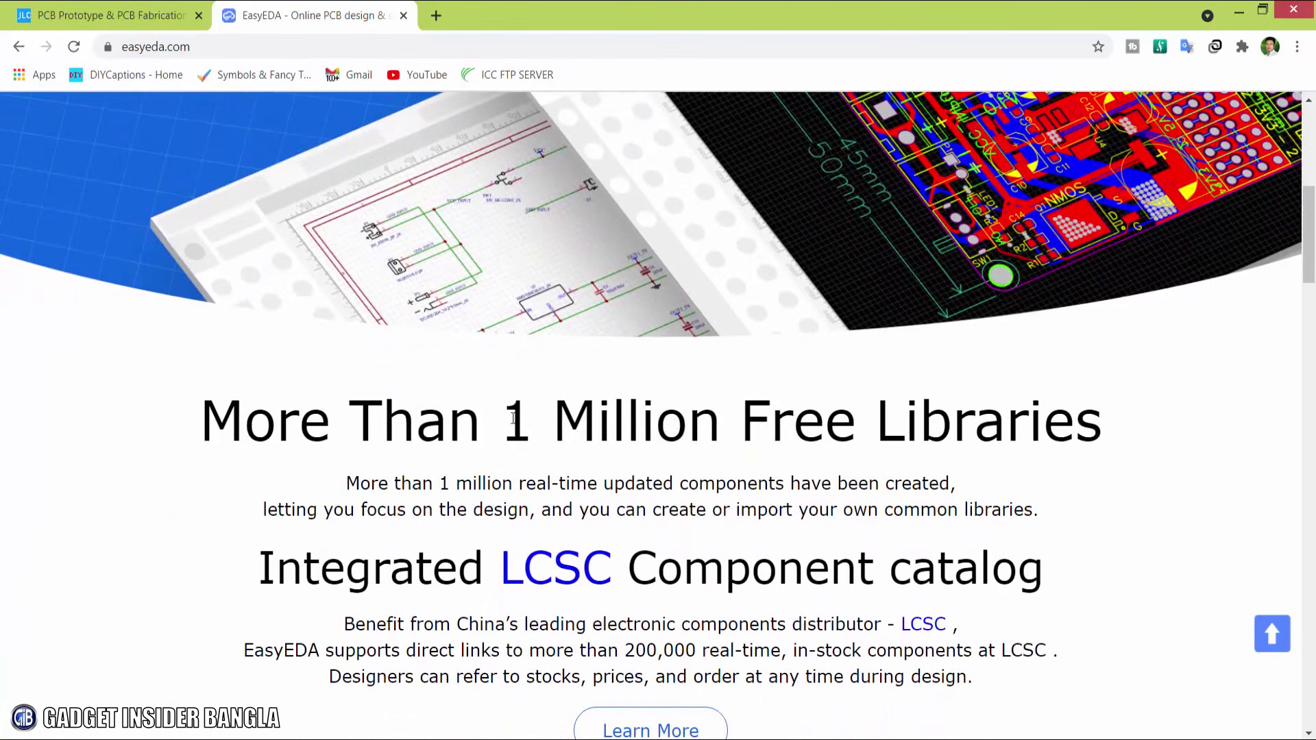
pyautogui.moveTo(513, 419); pyautogui.dragTo(1113, 426)
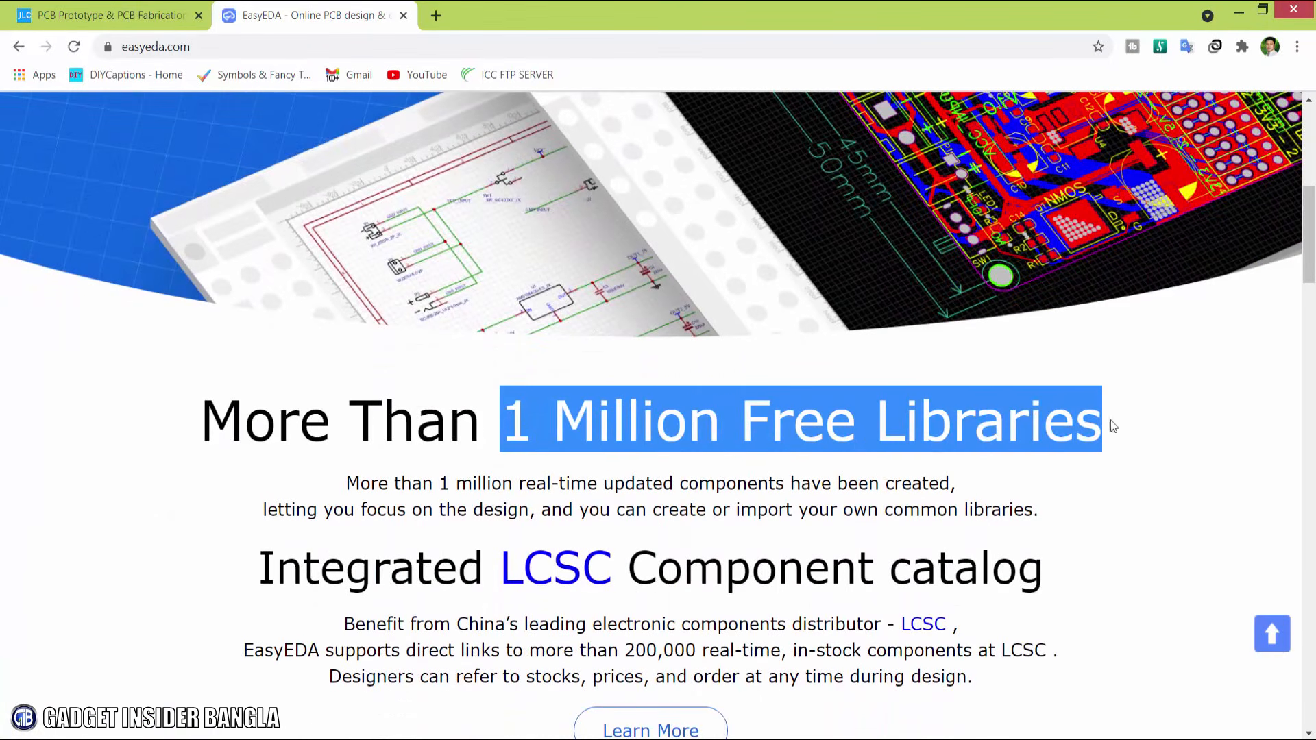
pyautogui.click(720, 412)
pyautogui.scroll(6, 656, 433)
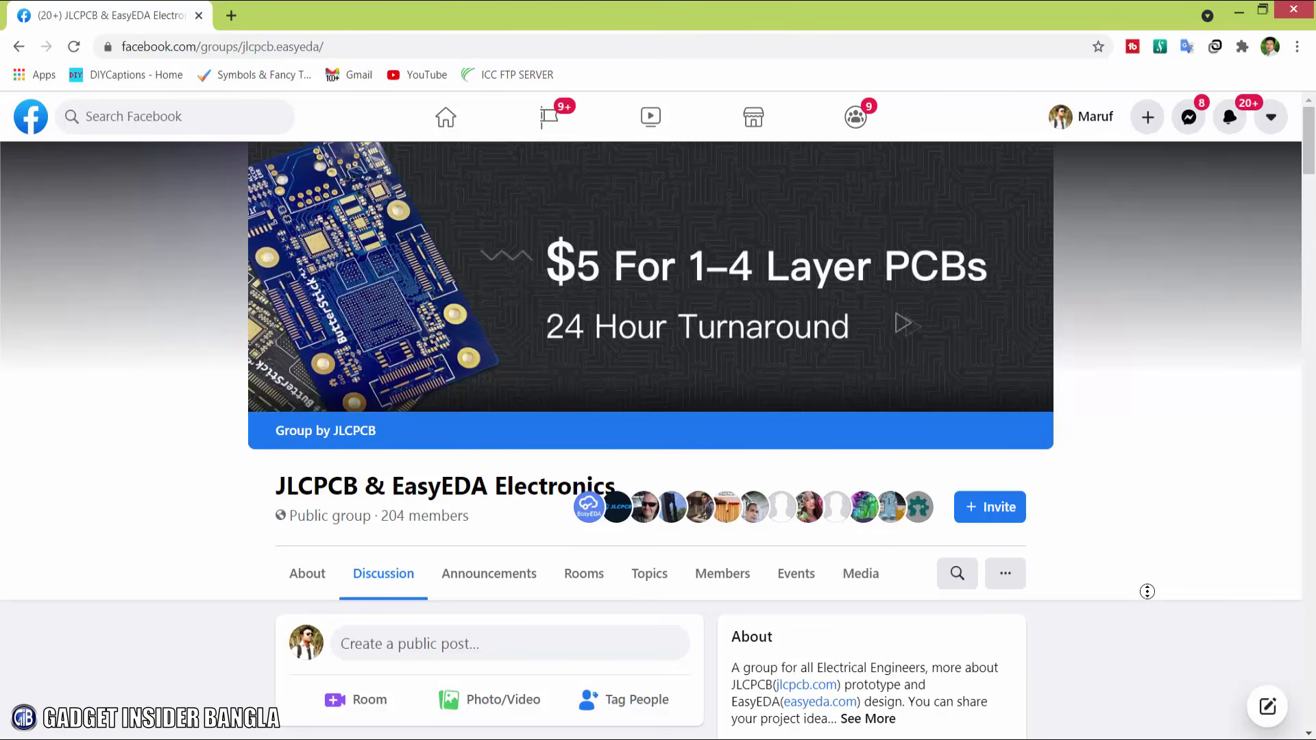
# Step: Read through the JLCPCB & EasyEDA Electronics Facebook group page, including its sponsorship announcement
pyautogui.scroll(-1, 1149, 615)
pyautogui.scroll(-2, 1151, 619)
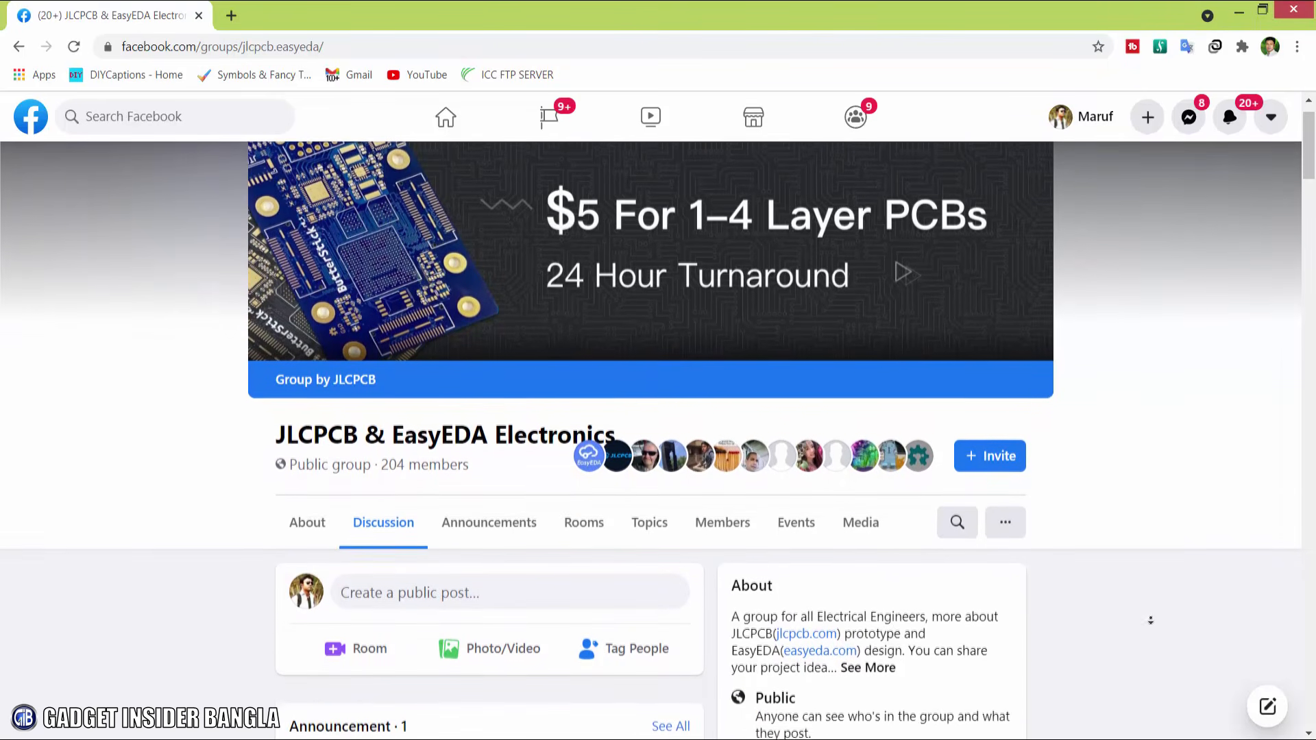
pyautogui.scroll(-10, 1152, 624)
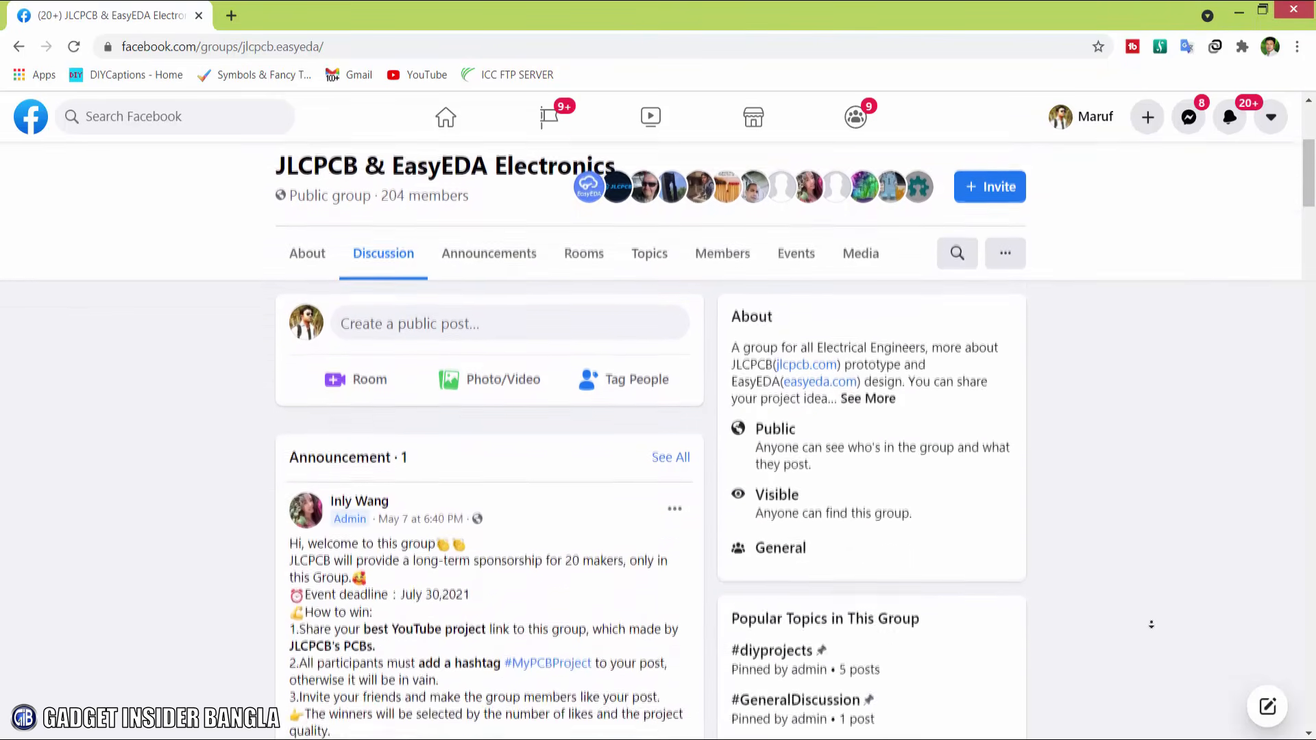
pyautogui.scroll(-6, 1151, 628)
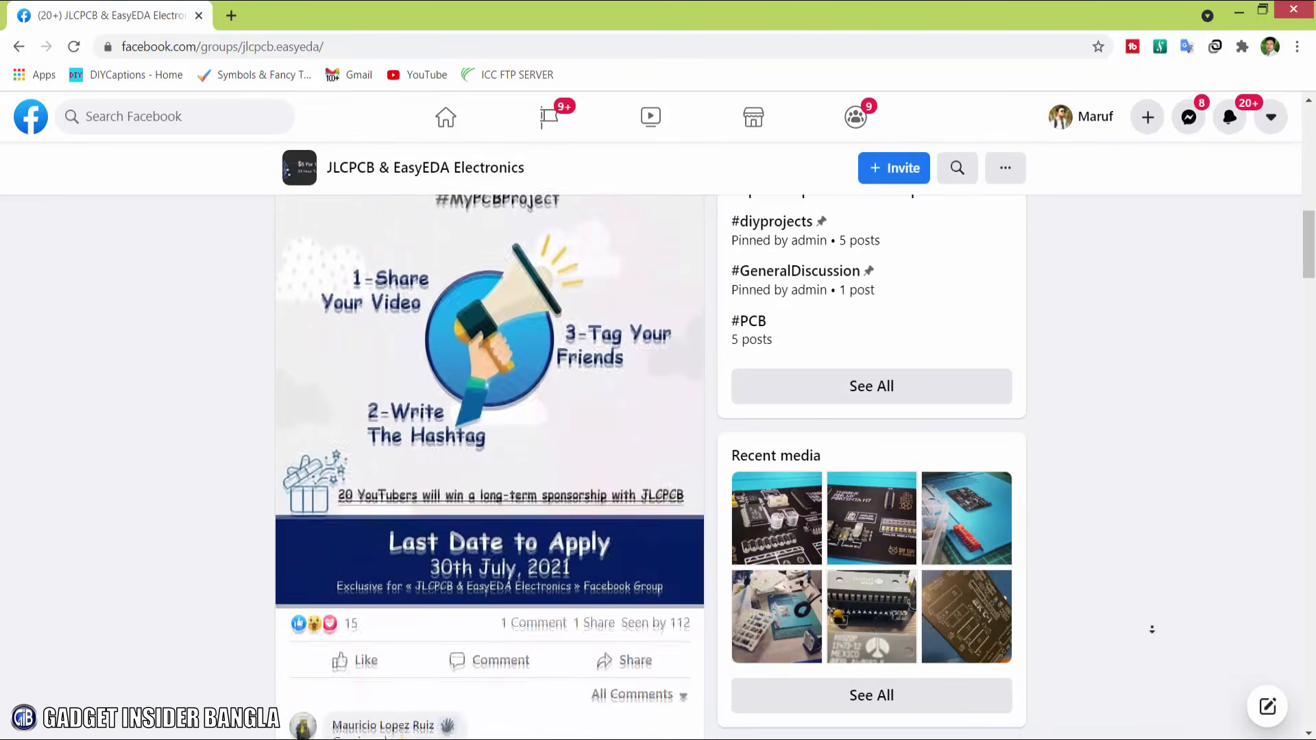
pyautogui.scroll(-6, 1151, 629)
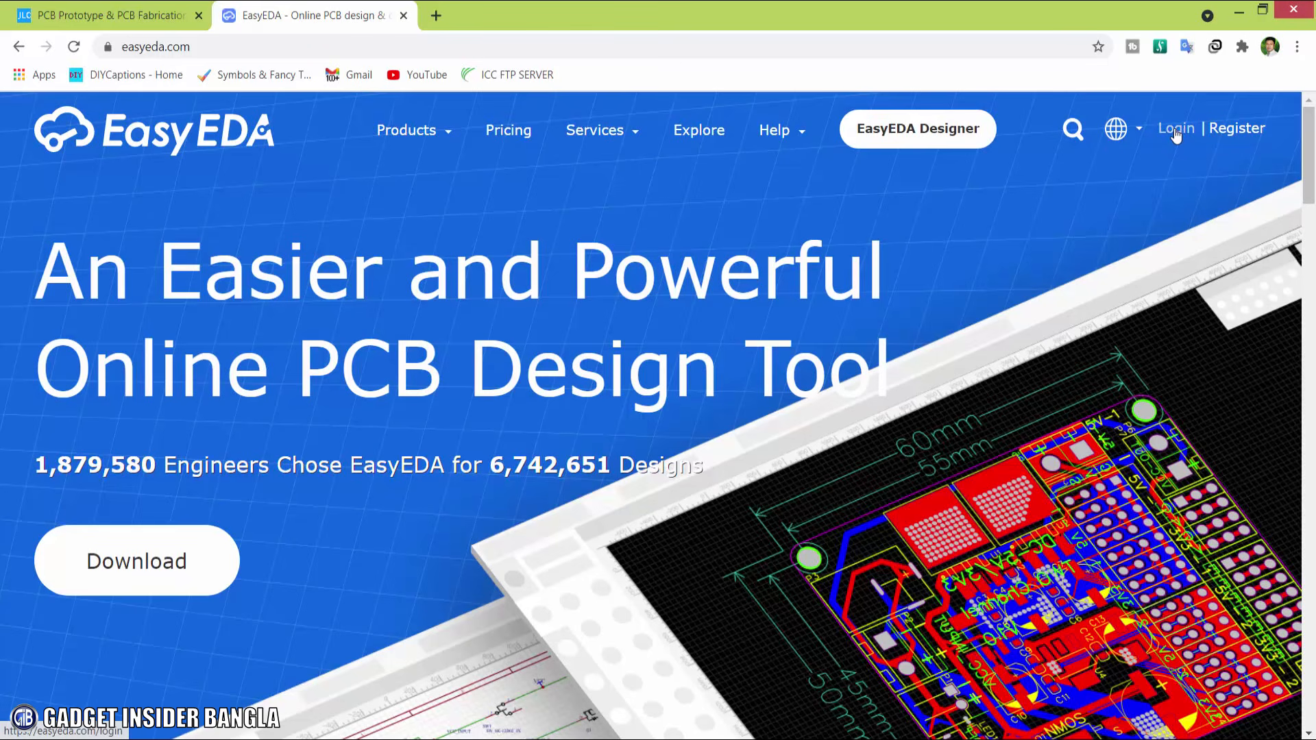
# Step: Open EasyEDA's account registration page and review the sign-up options and form fields
pyautogui.click(1238, 130)
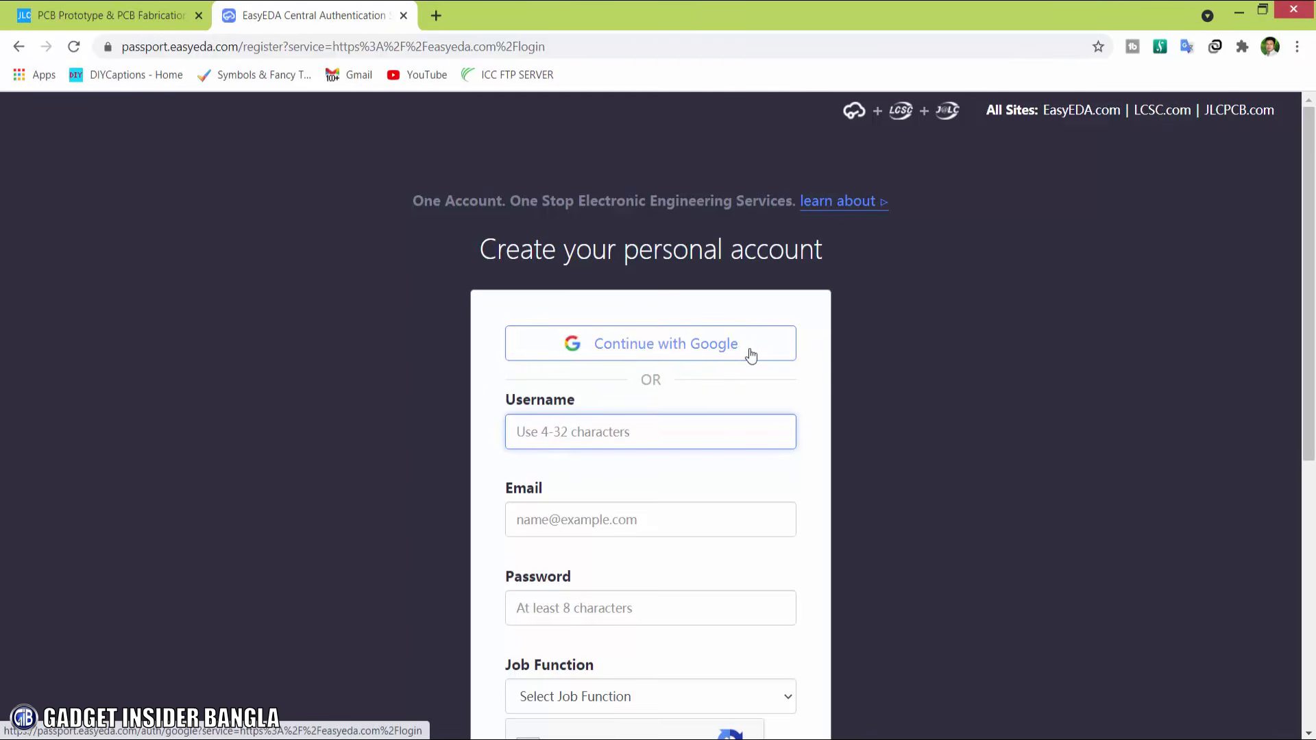
pyautogui.scroll(-1, 637, 343)
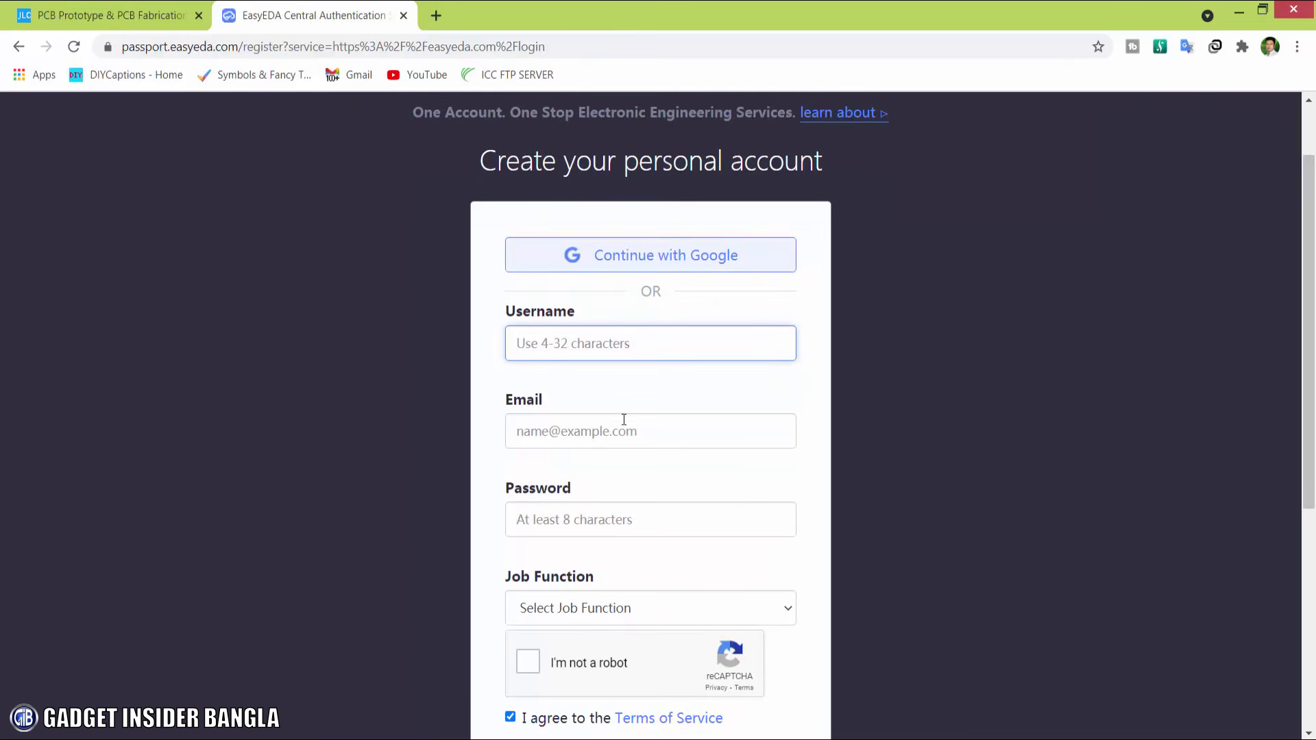
pyautogui.scroll(-3, 632, 524)
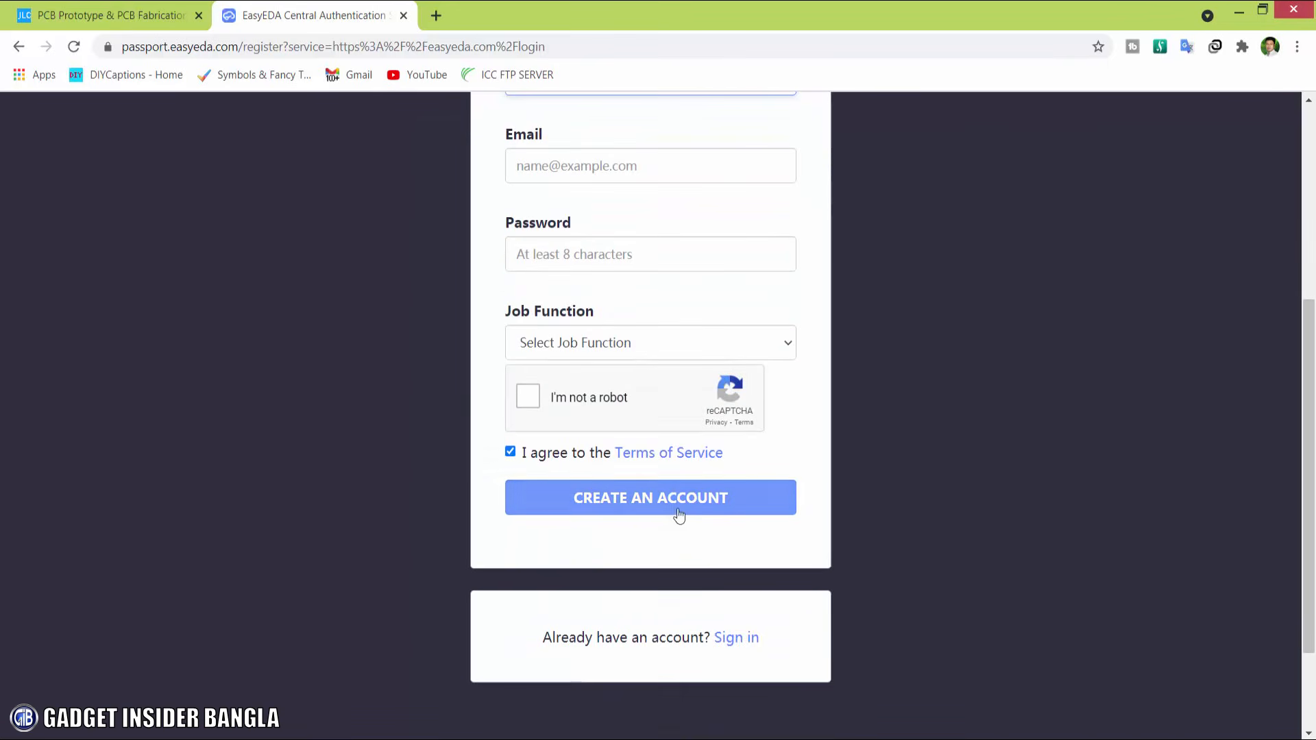
pyautogui.scroll(4, 844, 459)
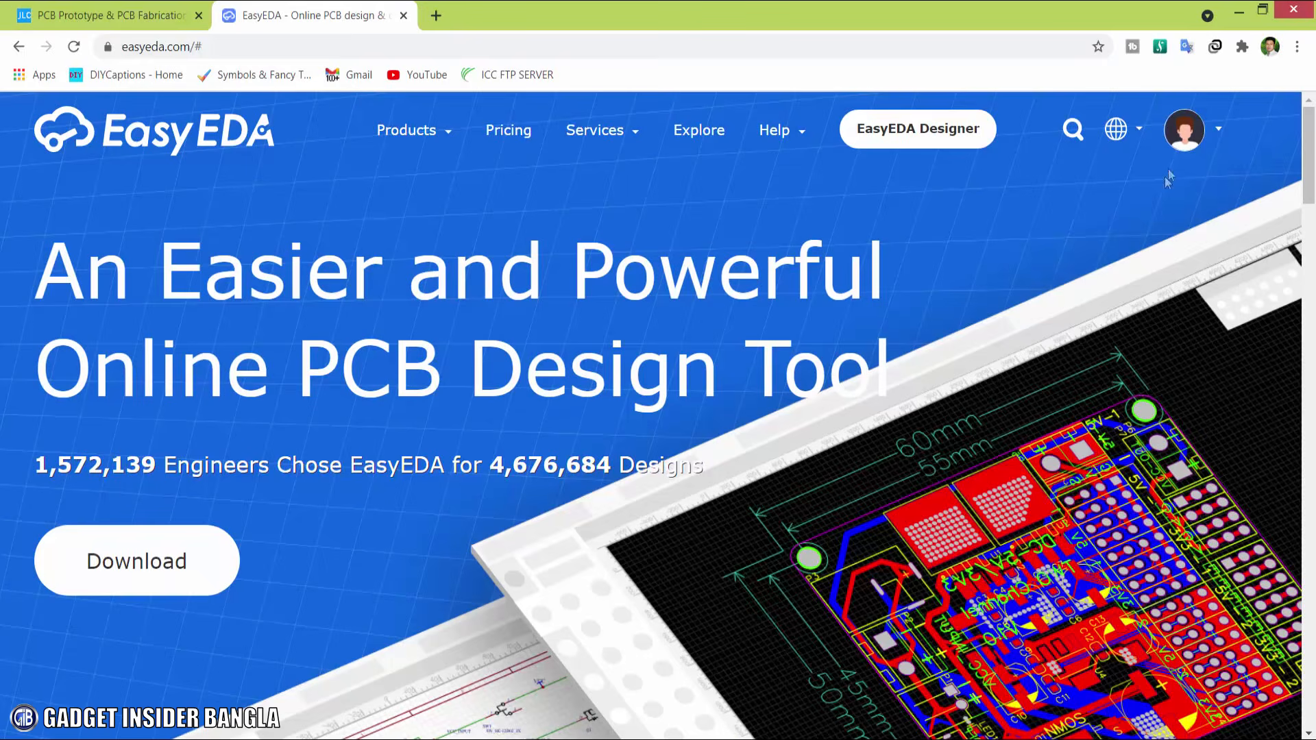
# Step: Open the EasyEDA Designer from the homepage and create a new project titled Test Project
pyautogui.moveTo(1188, 142)
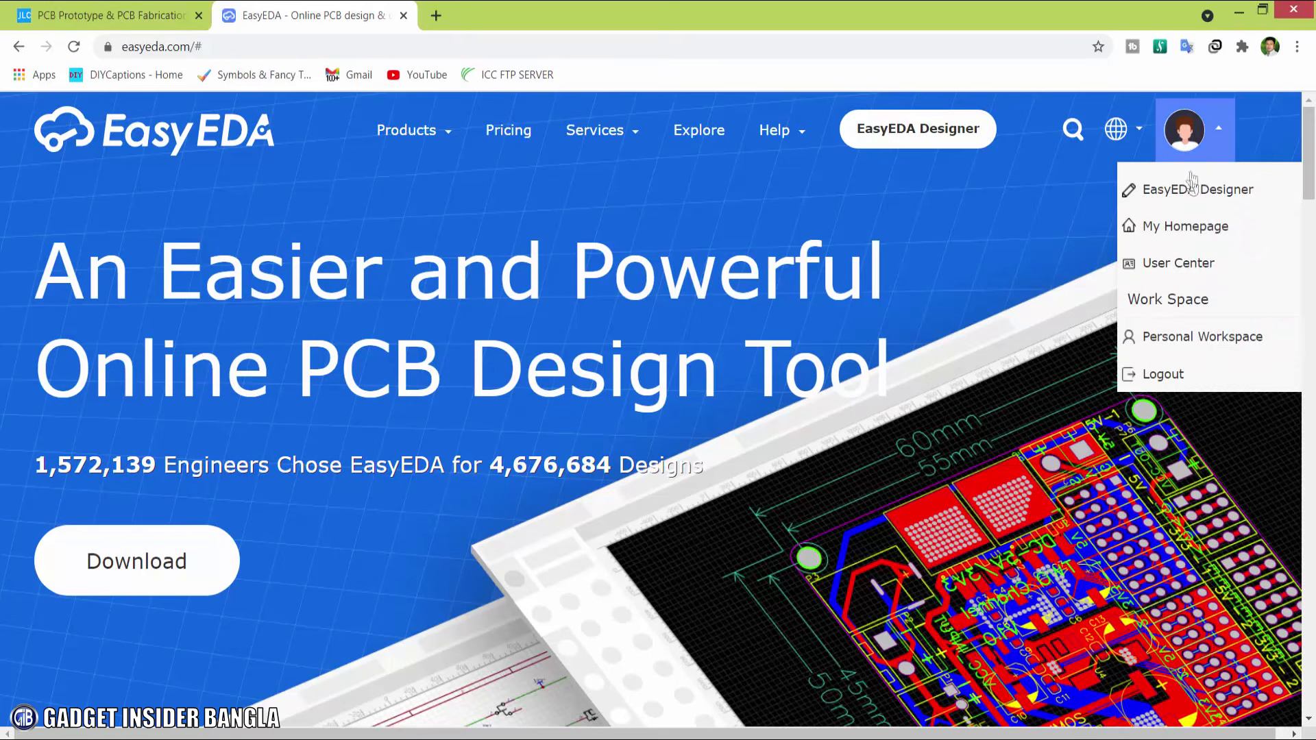
pyautogui.click(925, 137)
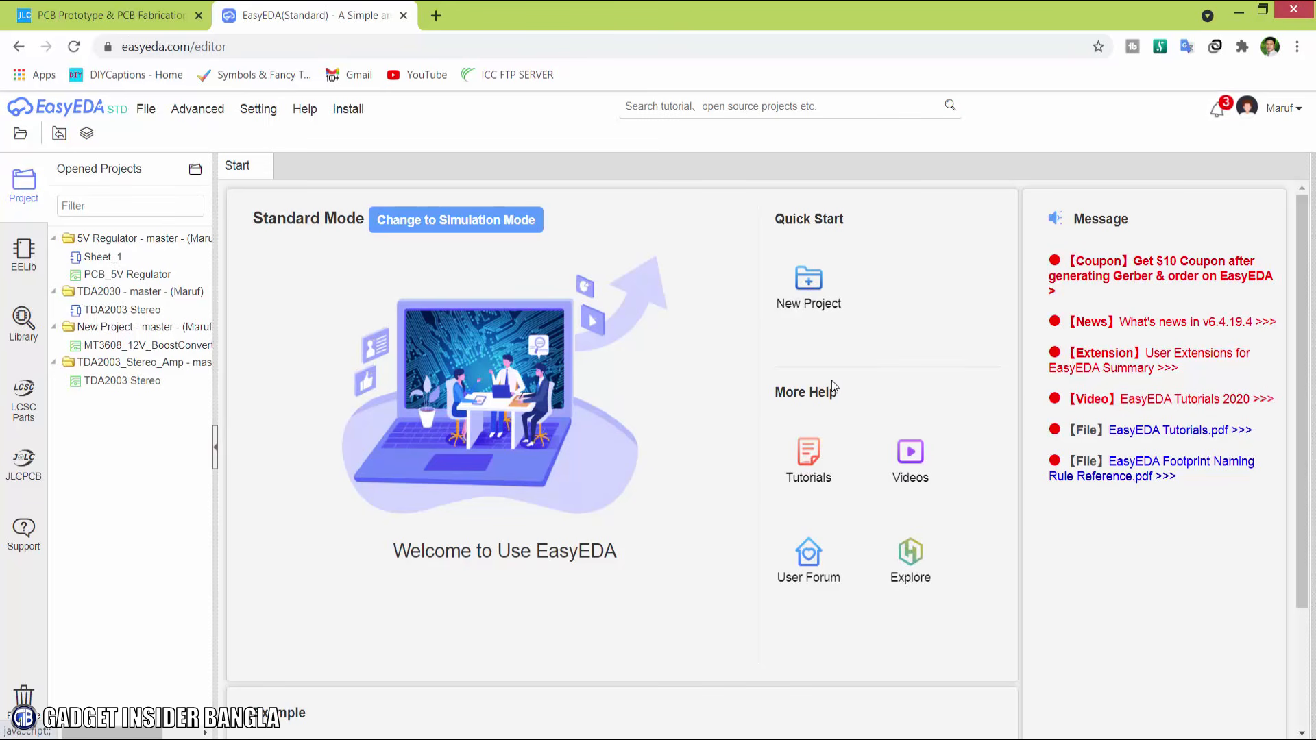
pyautogui.click(815, 283)
pyautogui.moveTo(521, 293); pyautogui.dragTo(438, 298)
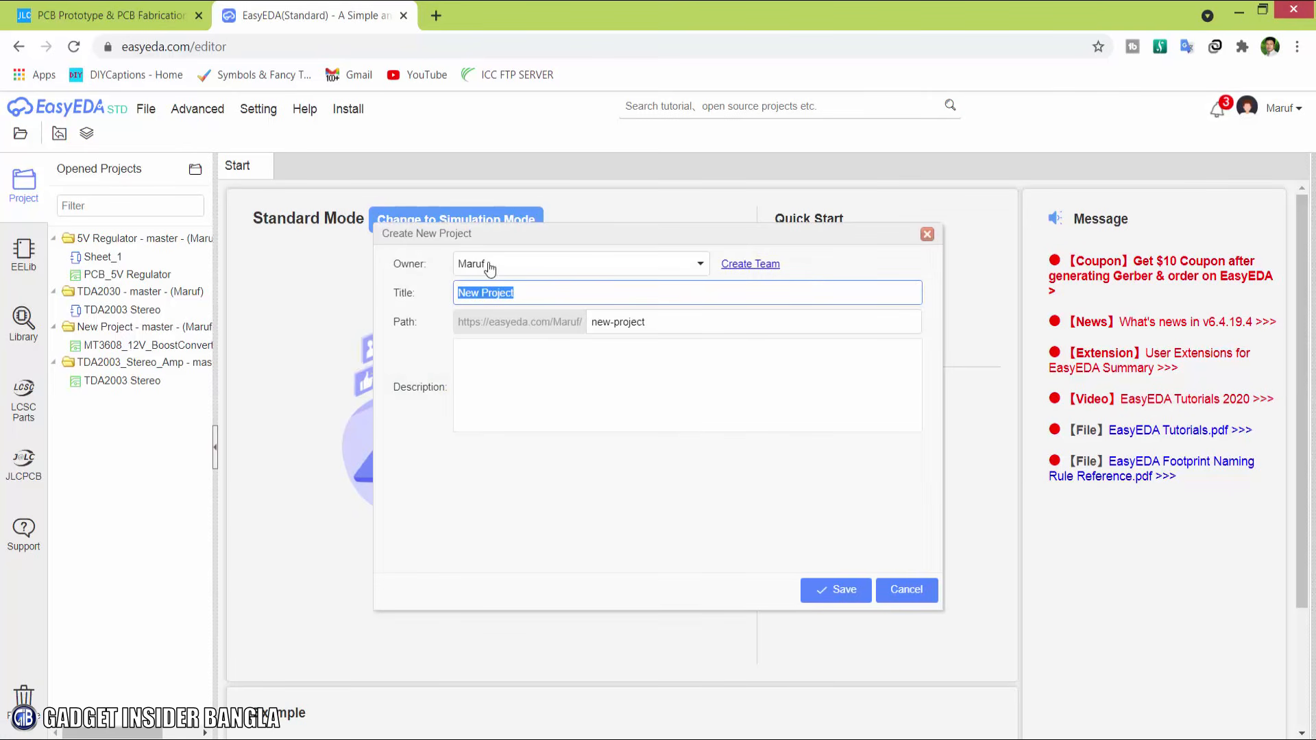
pyautogui.click(576, 302)
pyautogui.moveTo(559, 301); pyautogui.dragTo(457, 301)
pyautogui.click(651, 327)
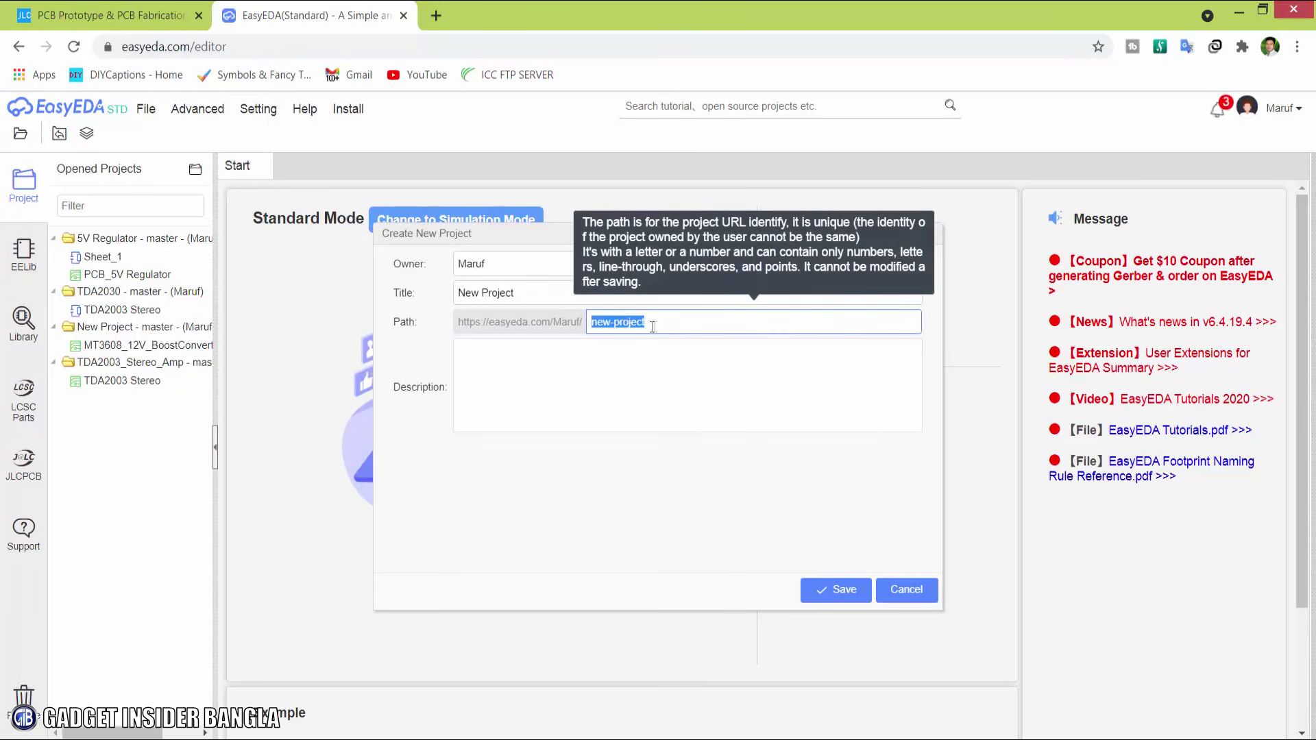
pyautogui.click(655, 321)
pyautogui.click(527, 365)
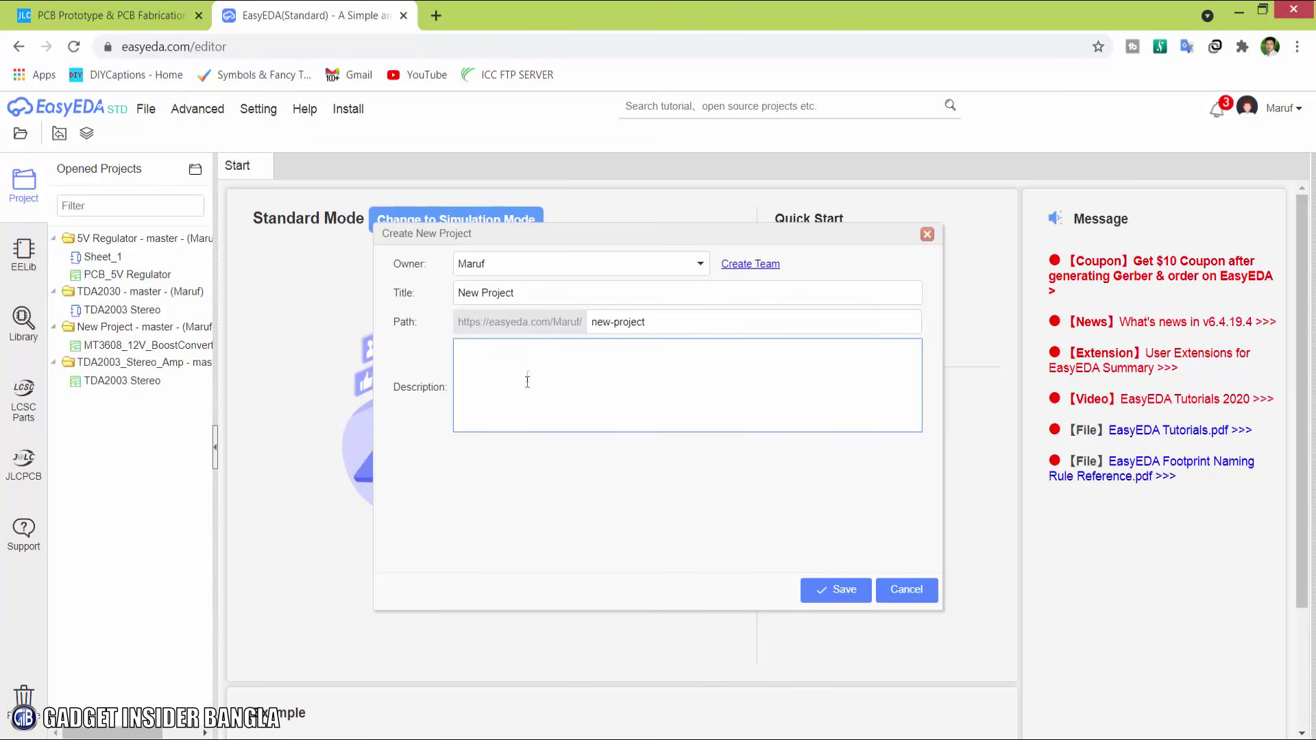
pyautogui.click(535, 301)
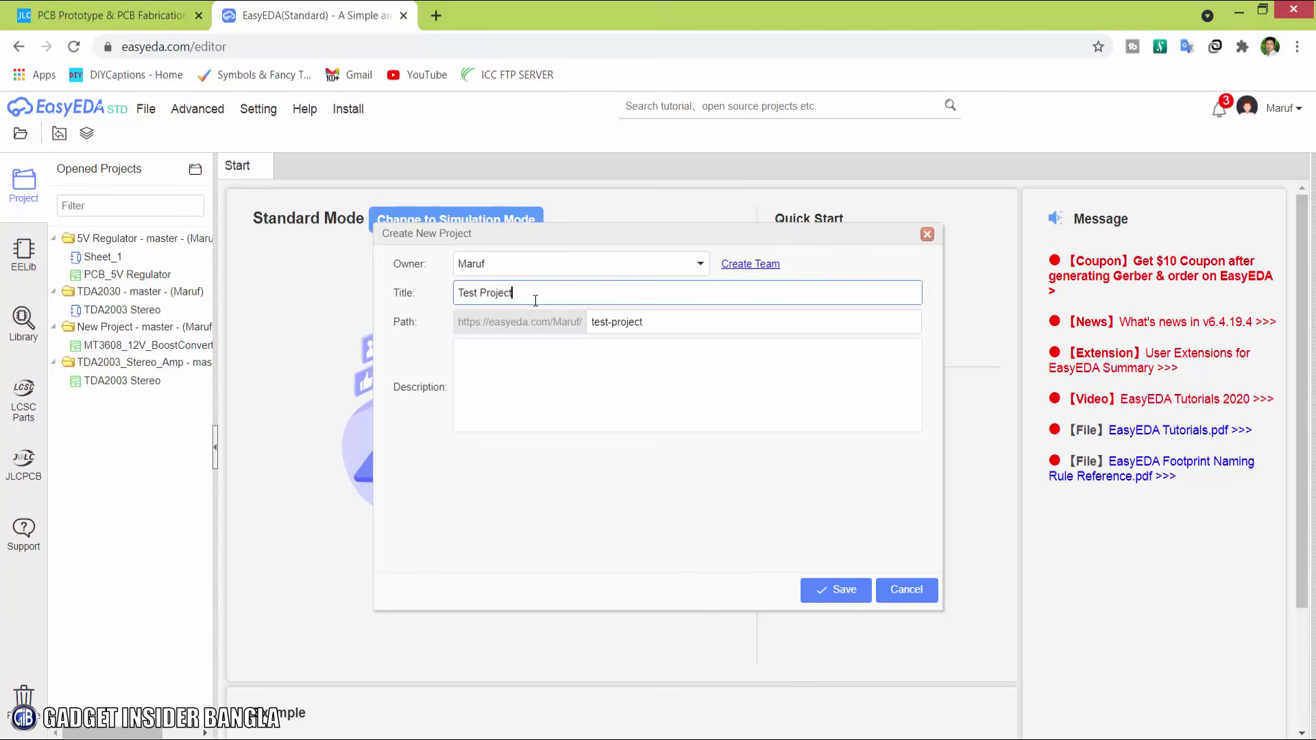
pyautogui.click(835, 590)
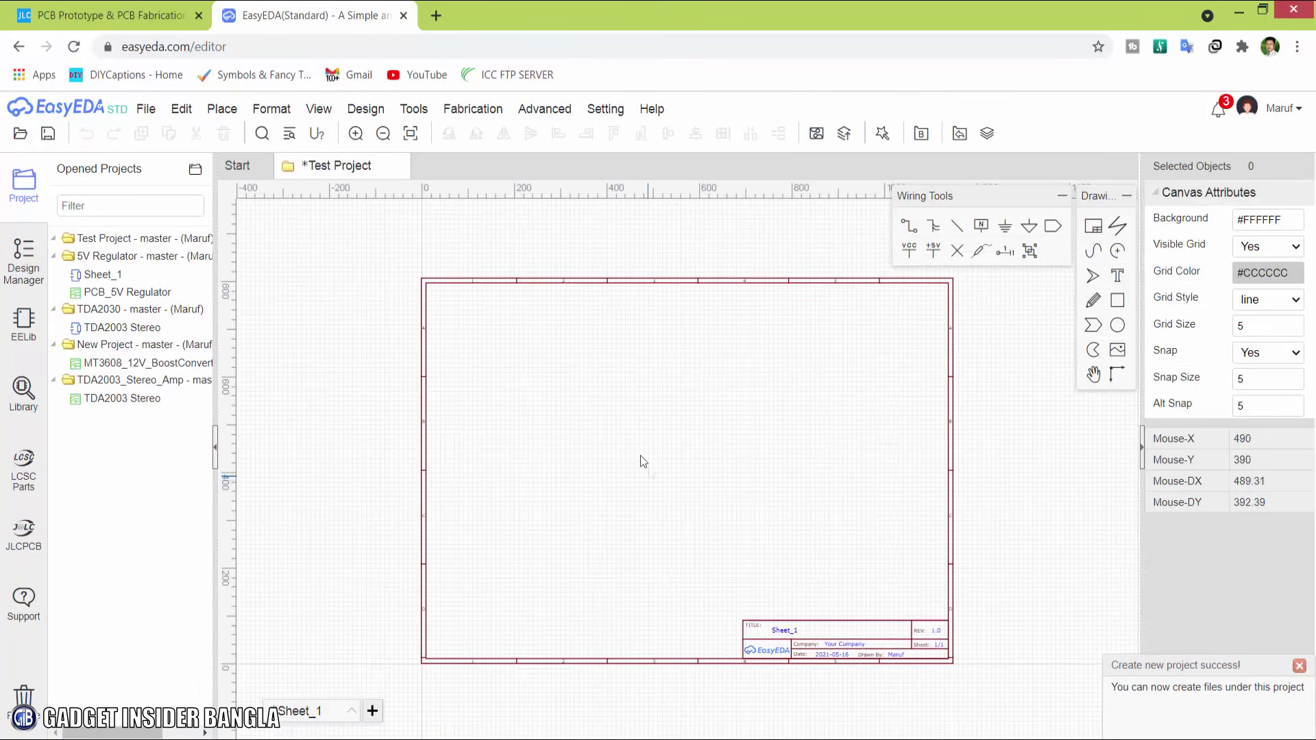
# Step: Show the project's Design Manager and browse the EELib component symbols from supply flags to power supplies
pyautogui.click(28, 260)
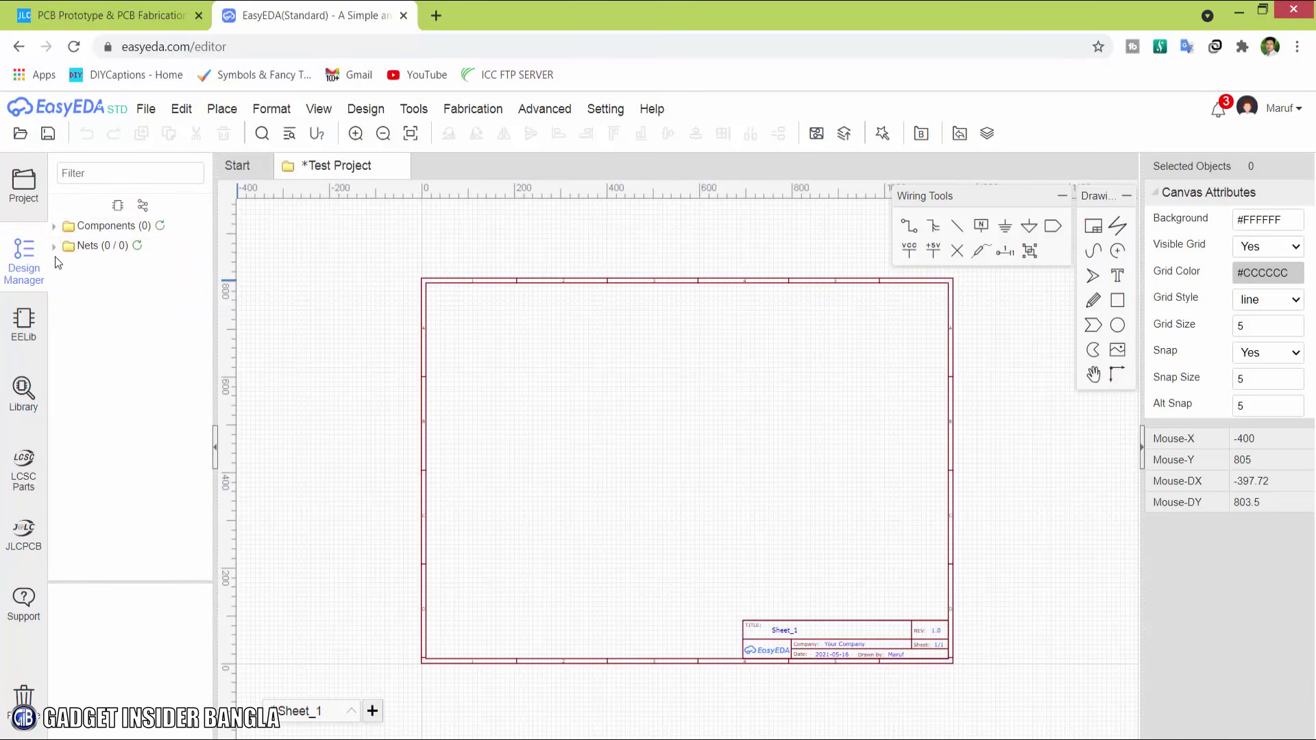
pyautogui.click(24, 338)
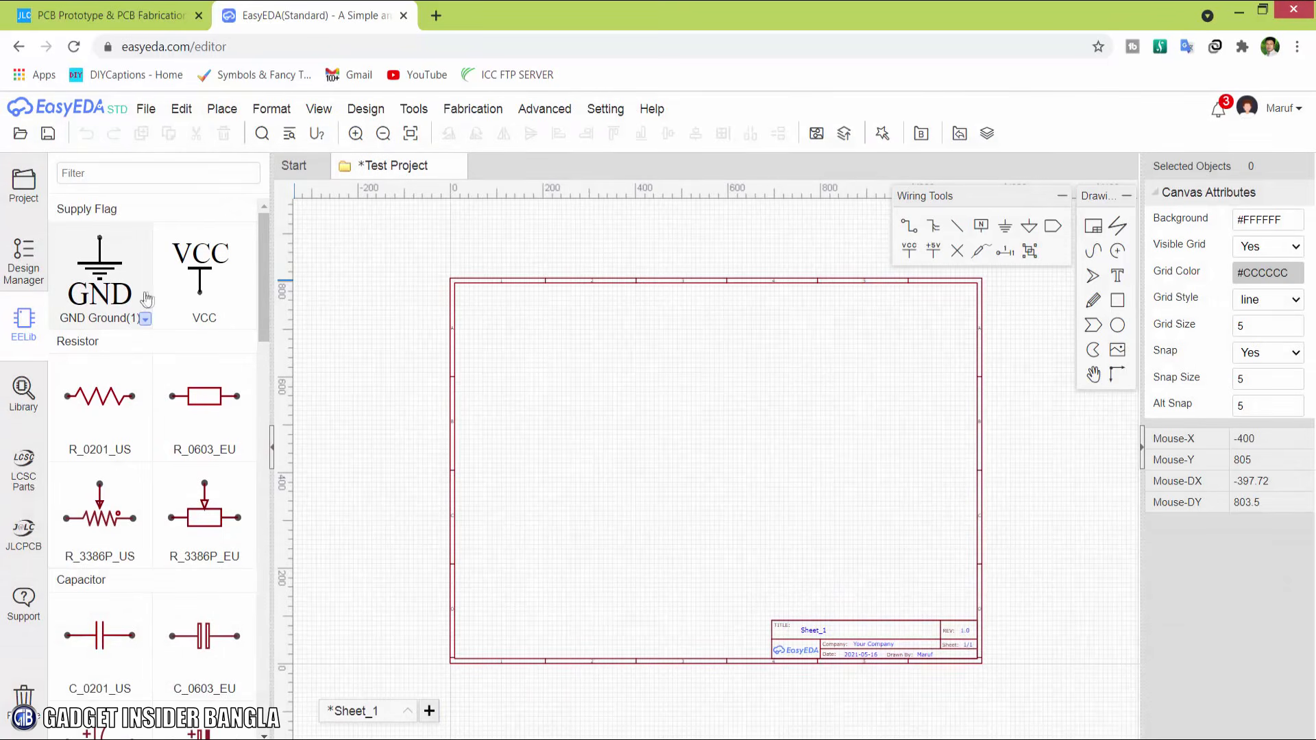
pyautogui.scroll(-3, 263, 290)
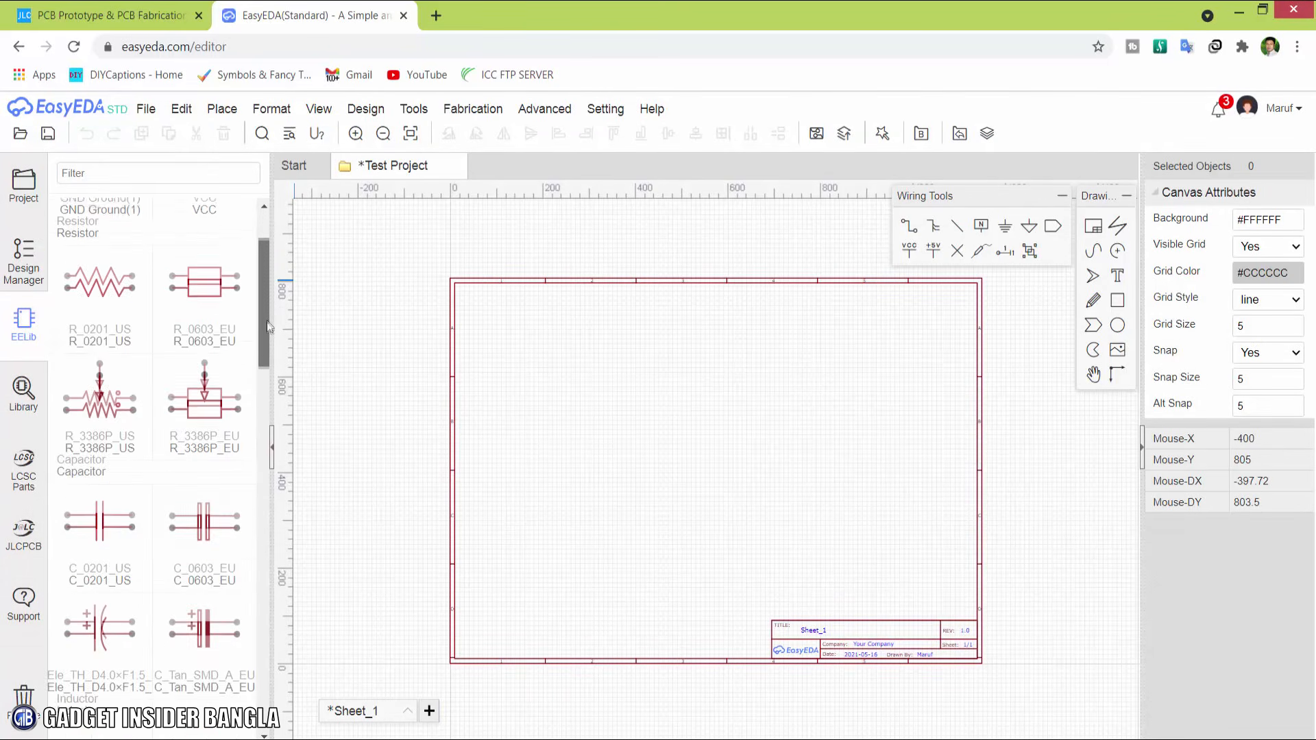
pyautogui.scroll(-5, 267, 329)
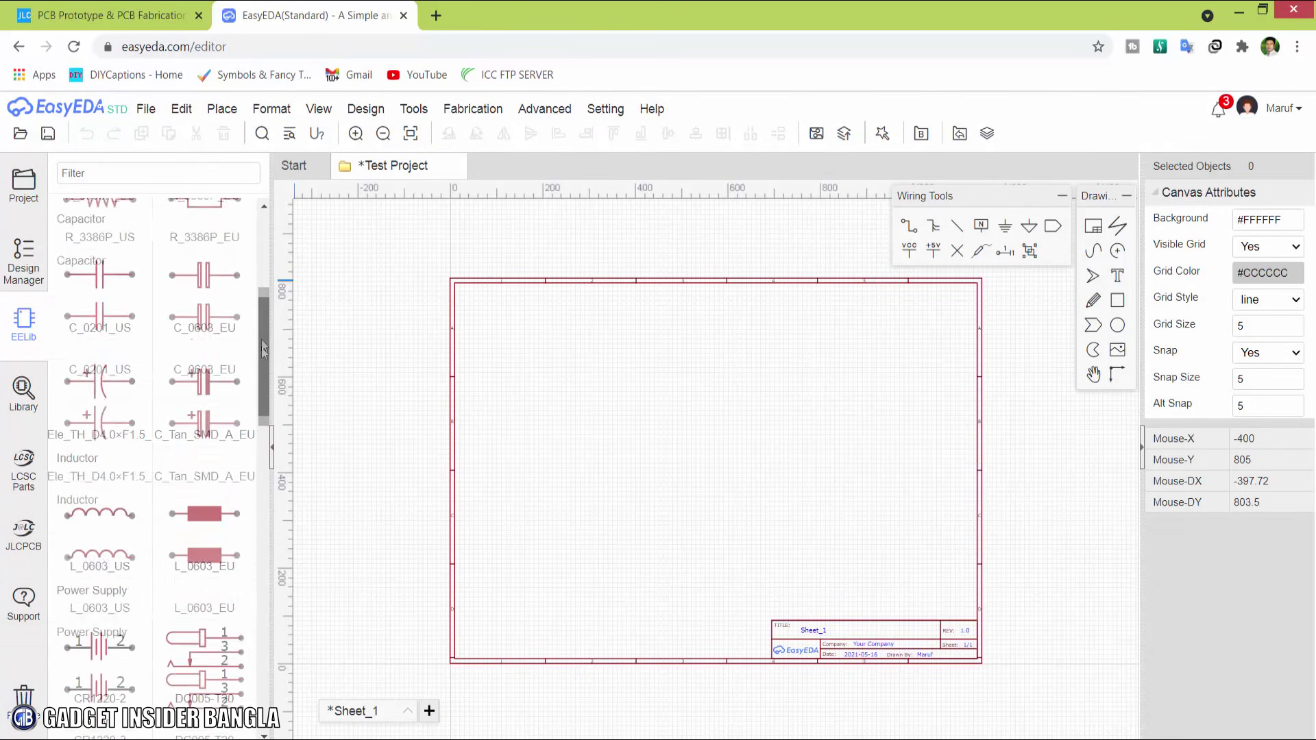
pyautogui.scroll(8, 265, 350)
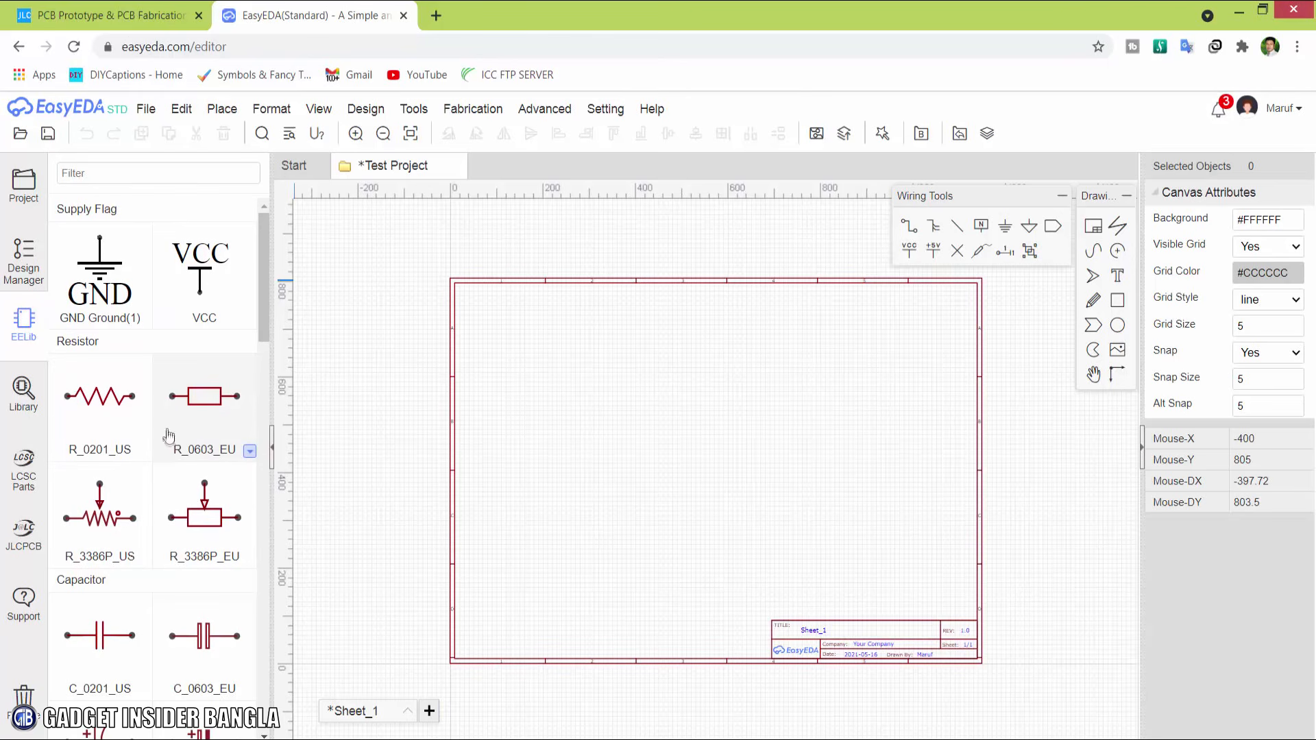
# Step: Open the component Library and list the symbols of the JLCPCB Assembled class
pyautogui.click(21, 390)
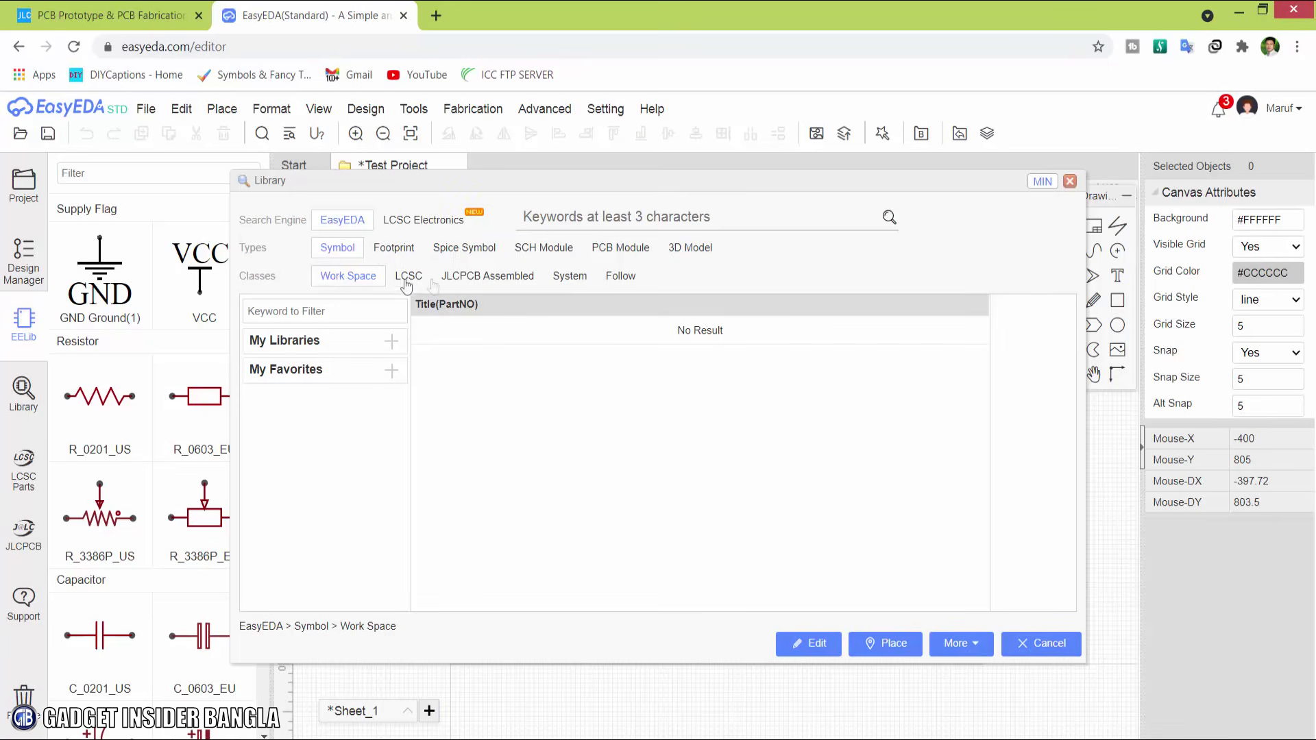
pyautogui.click(502, 277)
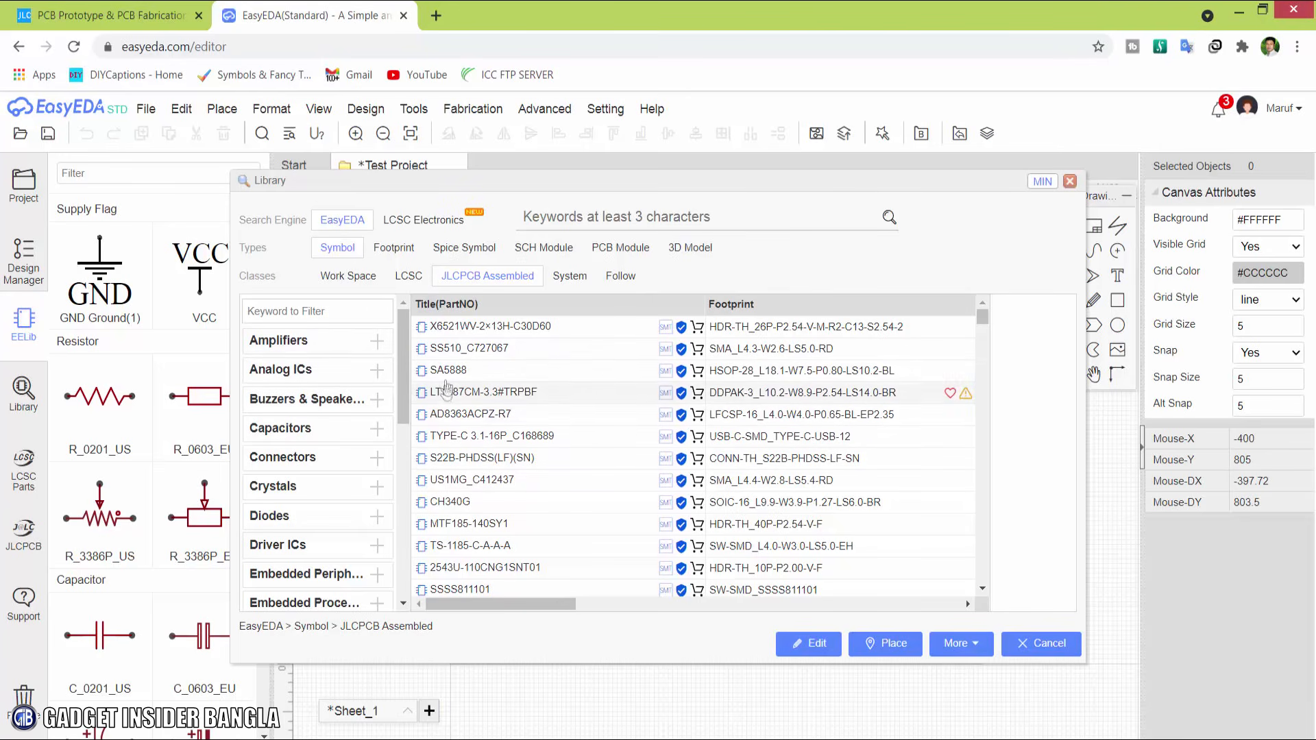
# Step: Place three TPA3138D2PWPR amplifiers from the Audio Power OpAmps category of Amplifiers on the Test Project sheet
pyautogui.click(306, 343)
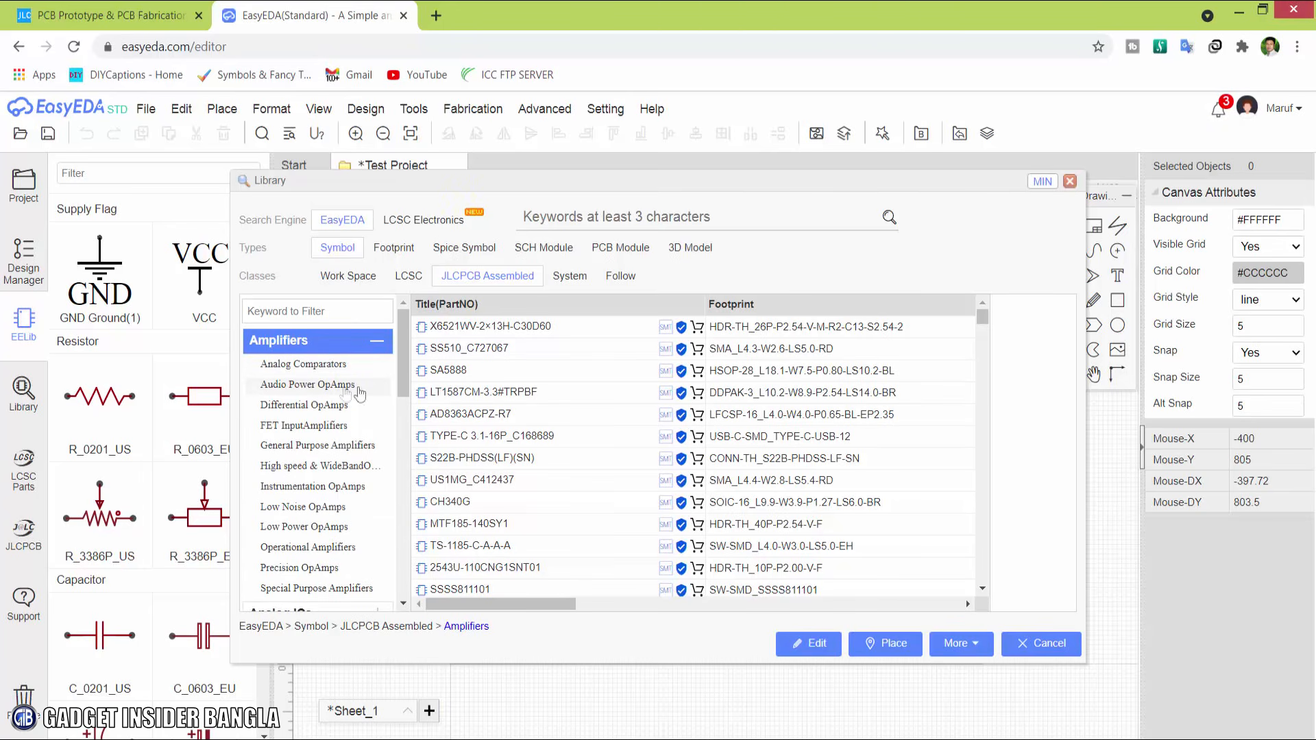
pyautogui.click(327, 388)
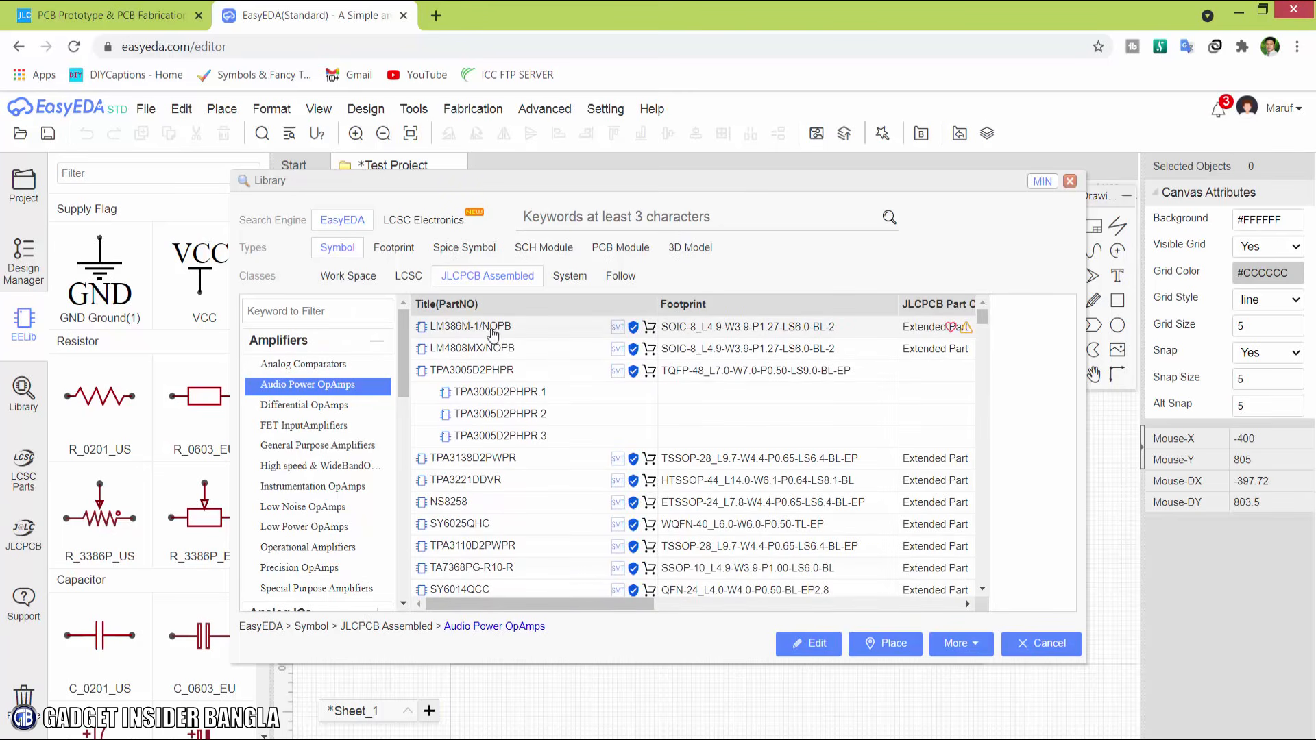
pyautogui.click(475, 461)
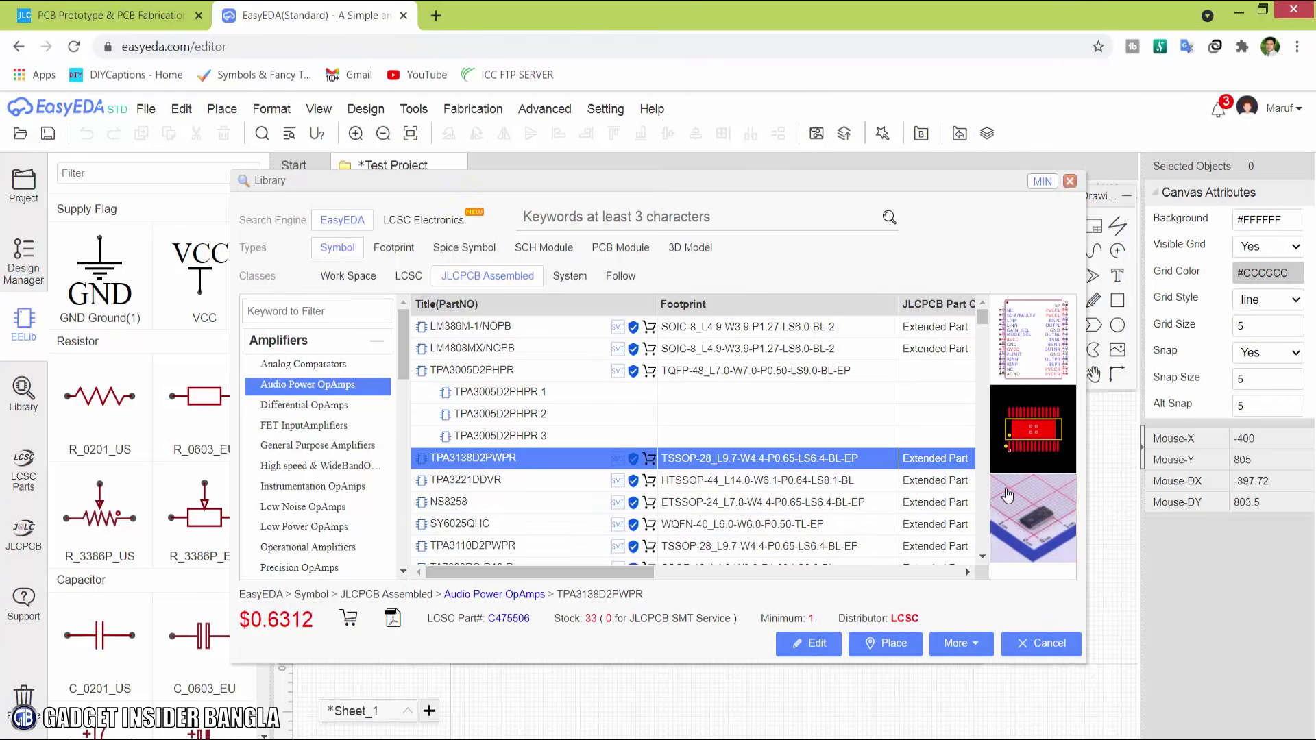
pyautogui.click(895, 647)
pyautogui.click(607, 400)
pyautogui.click(612, 512)
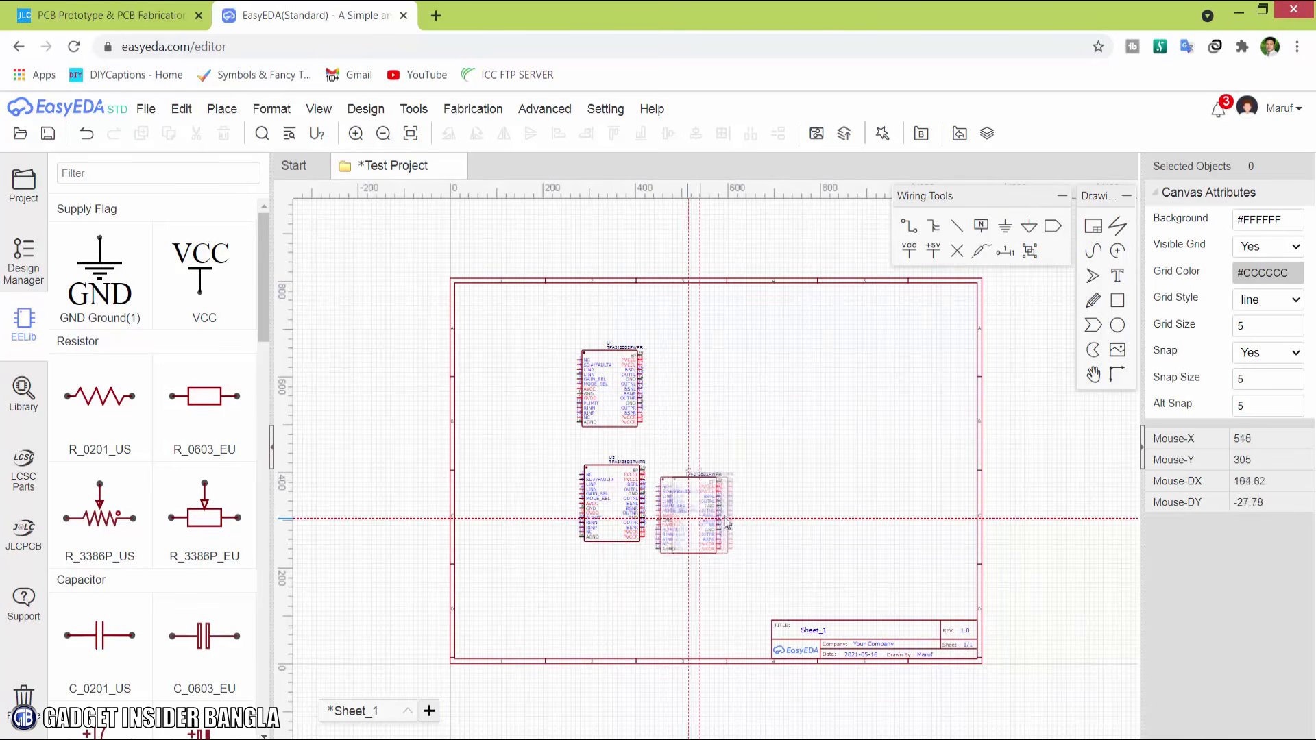
pyautogui.click(730, 504)
pyautogui.press('Escape')
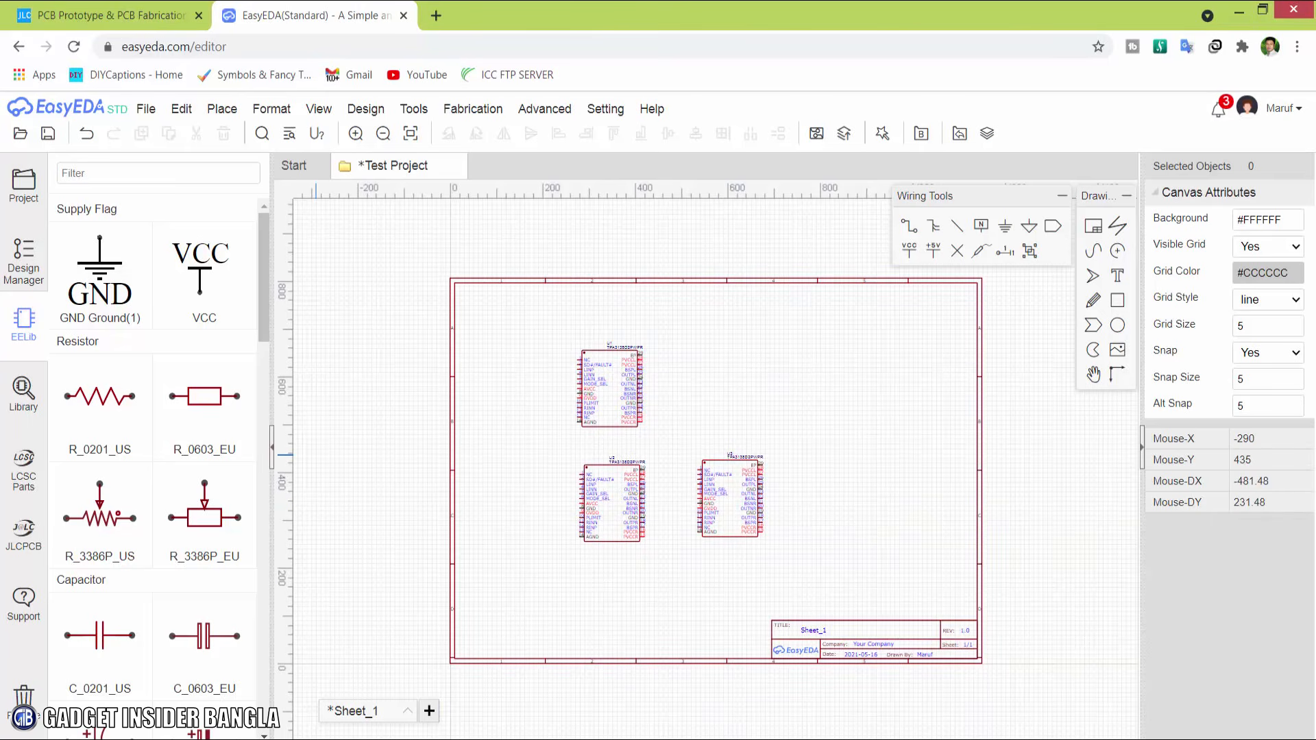
# Step: Open the LCSC parts store from the editor and look over its homepage down to the popular products
pyautogui.click(23, 472)
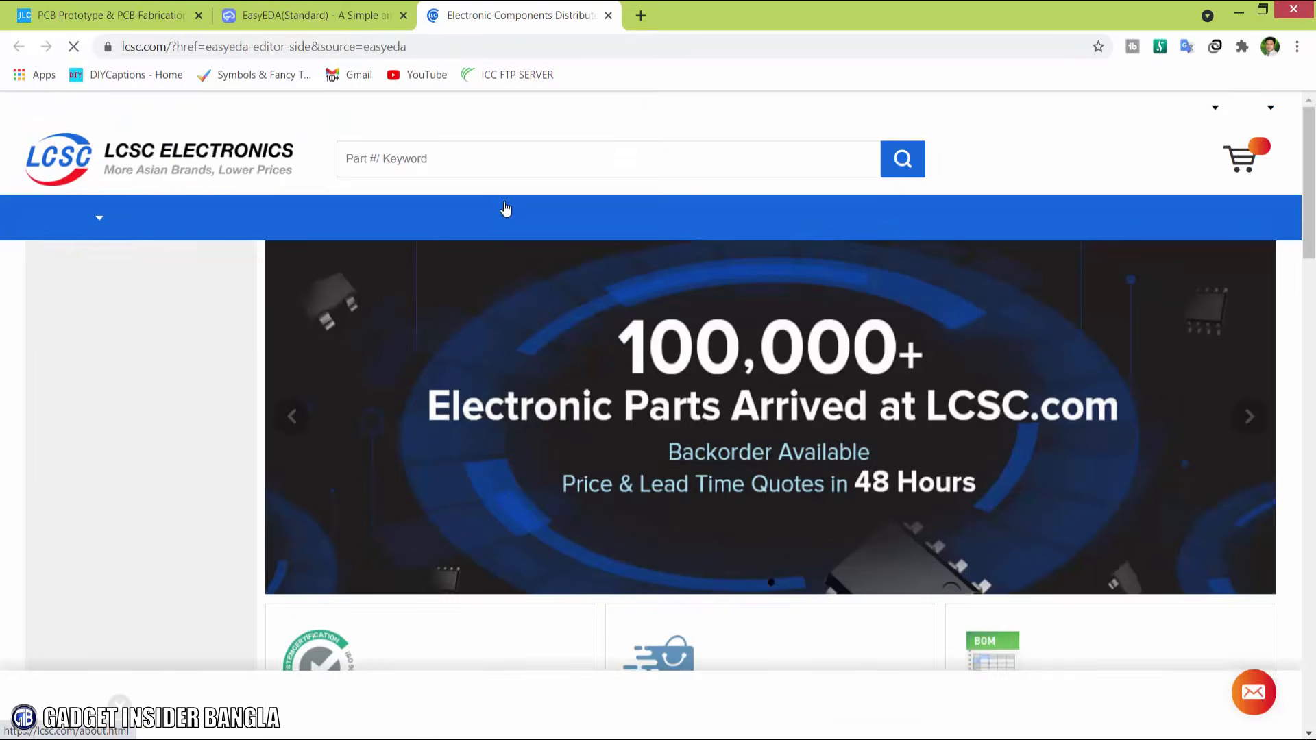
pyautogui.scroll(-3, 700, 357)
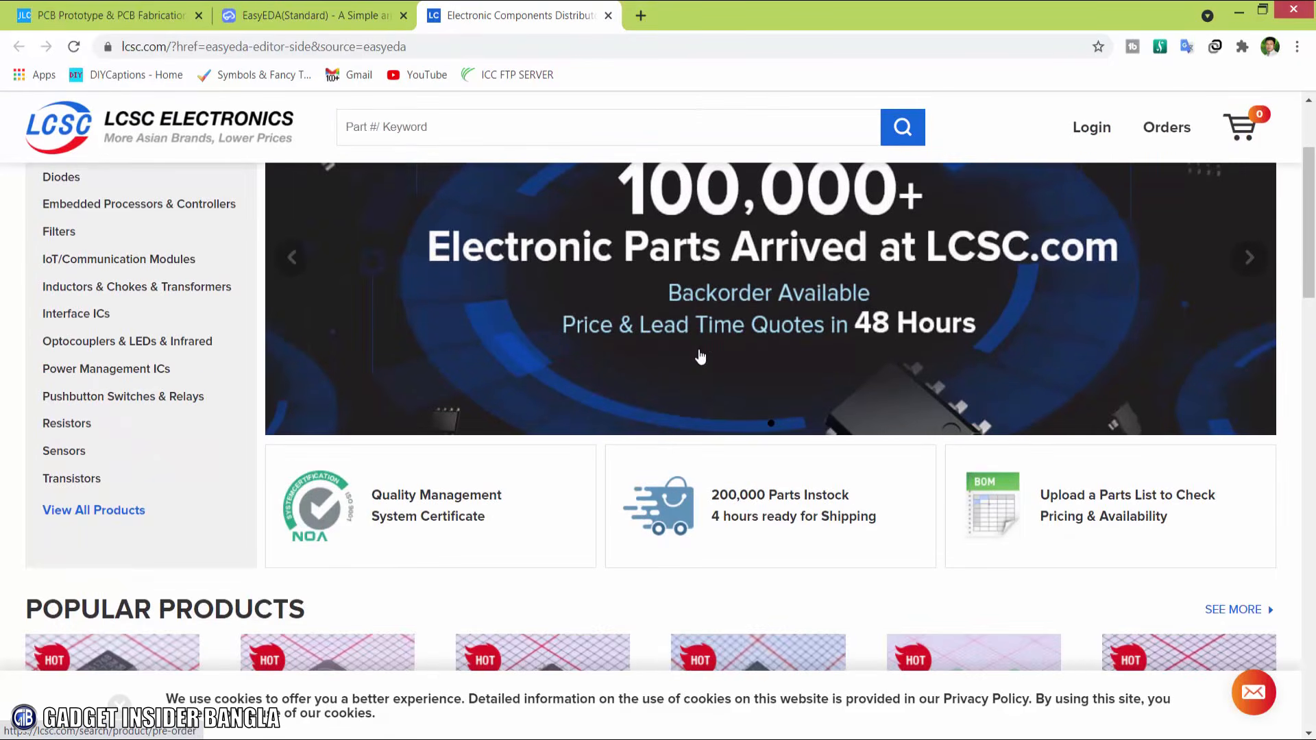
pyautogui.scroll(-2, 700, 357)
pyautogui.scroll(-2, 700, 356)
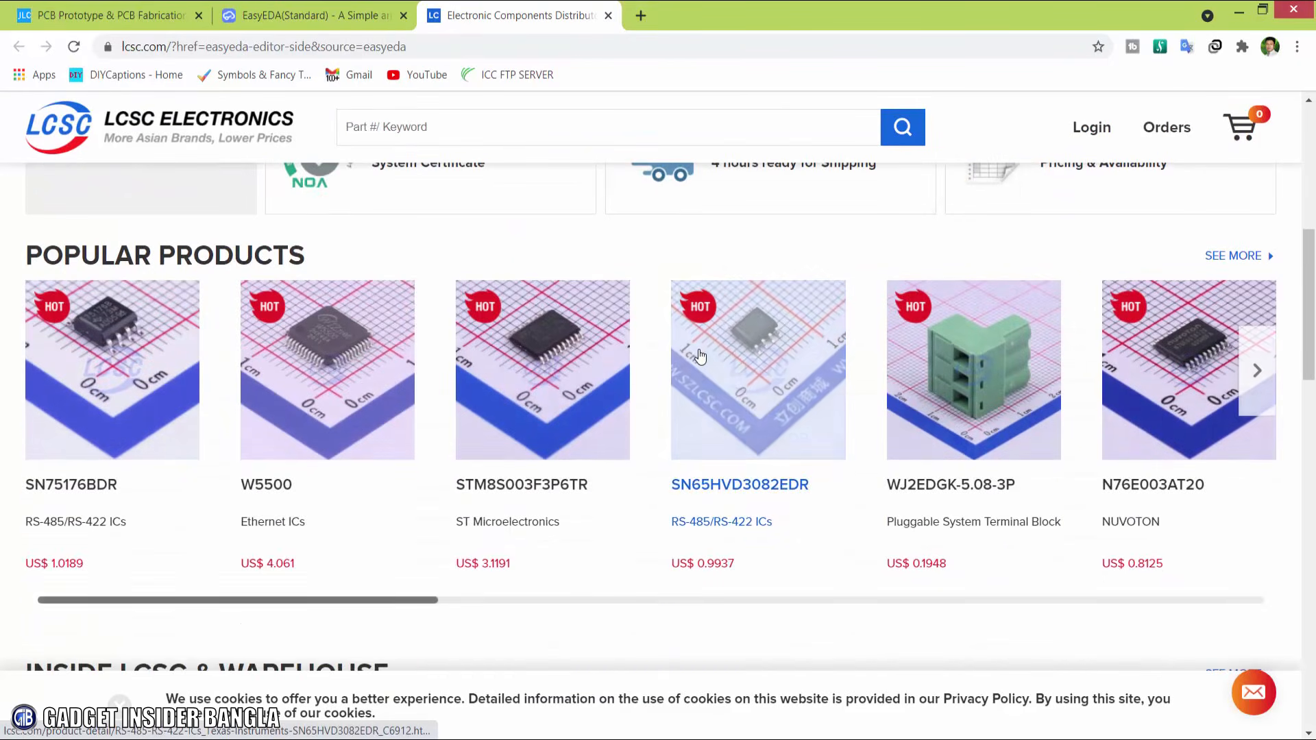
pyautogui.scroll(7, 700, 355)
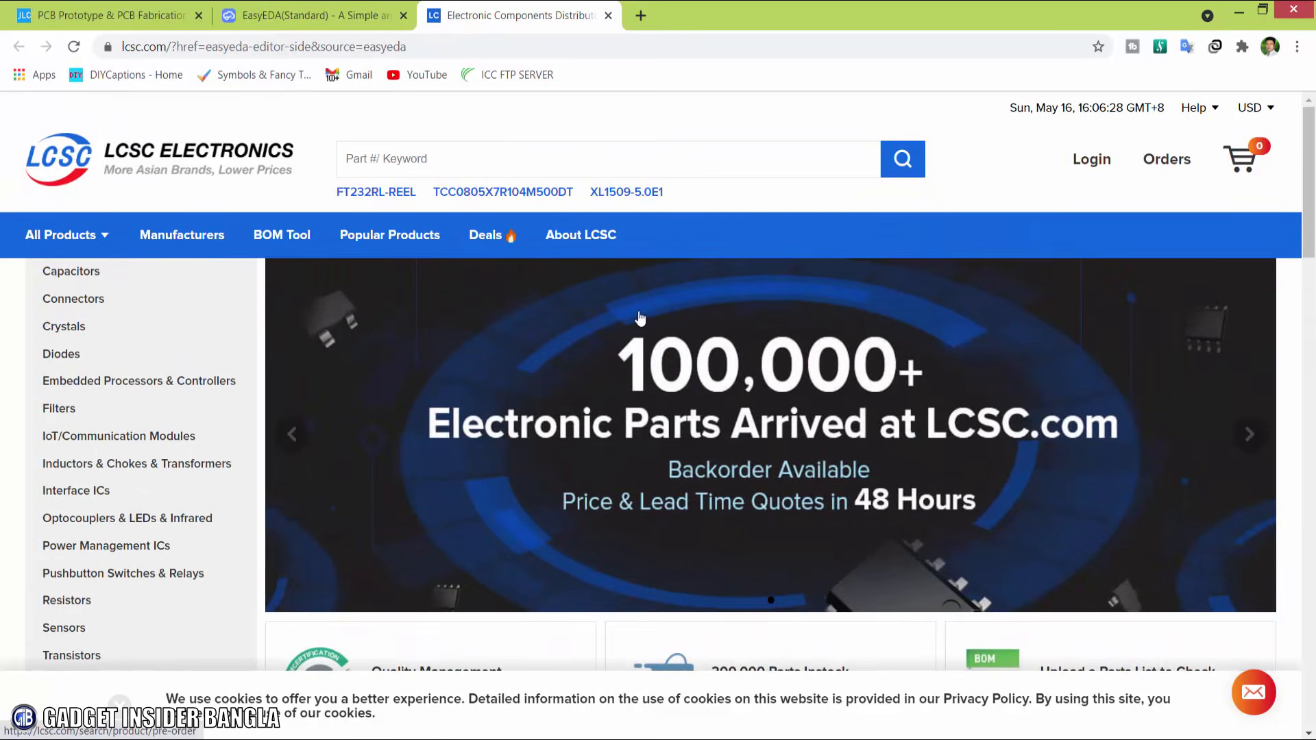
# Step: Return to the schematic editor, open the JLCPCB site from it to view the homepage, and come back to the schematic
pyautogui.click(315, 15)
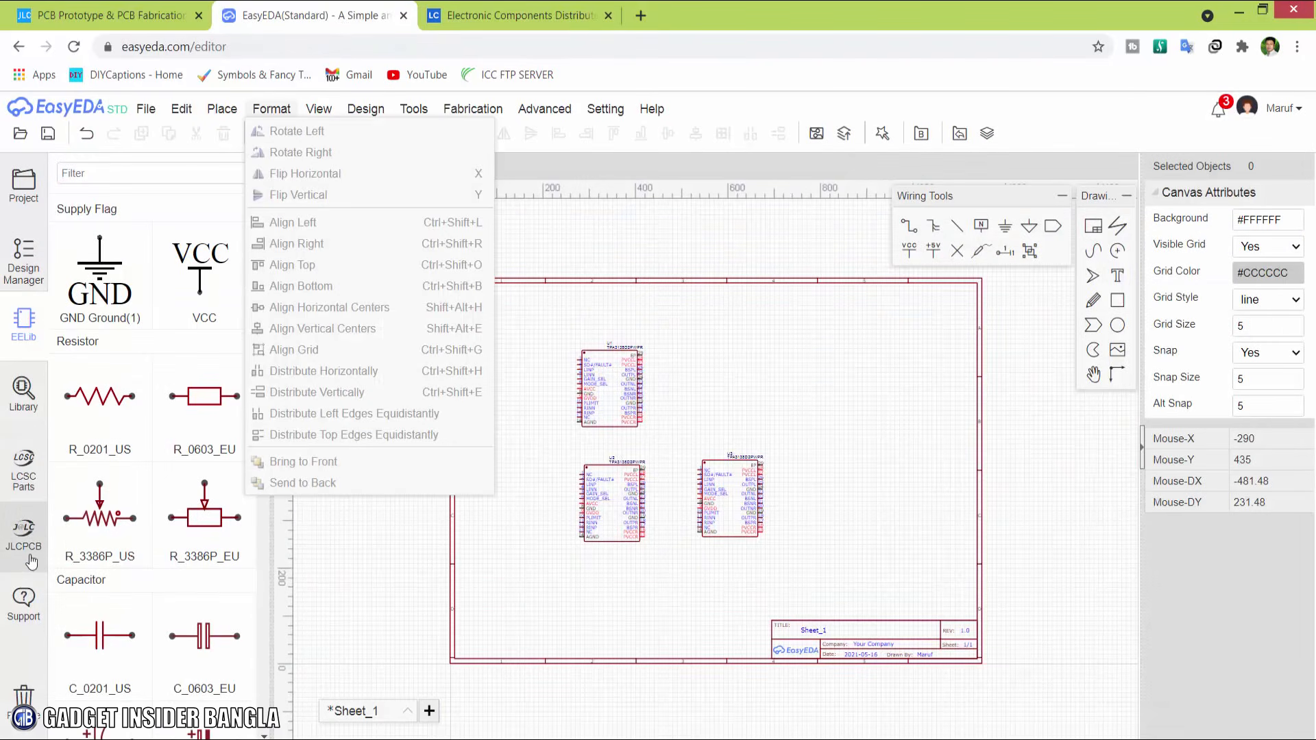
pyautogui.click(22, 548)
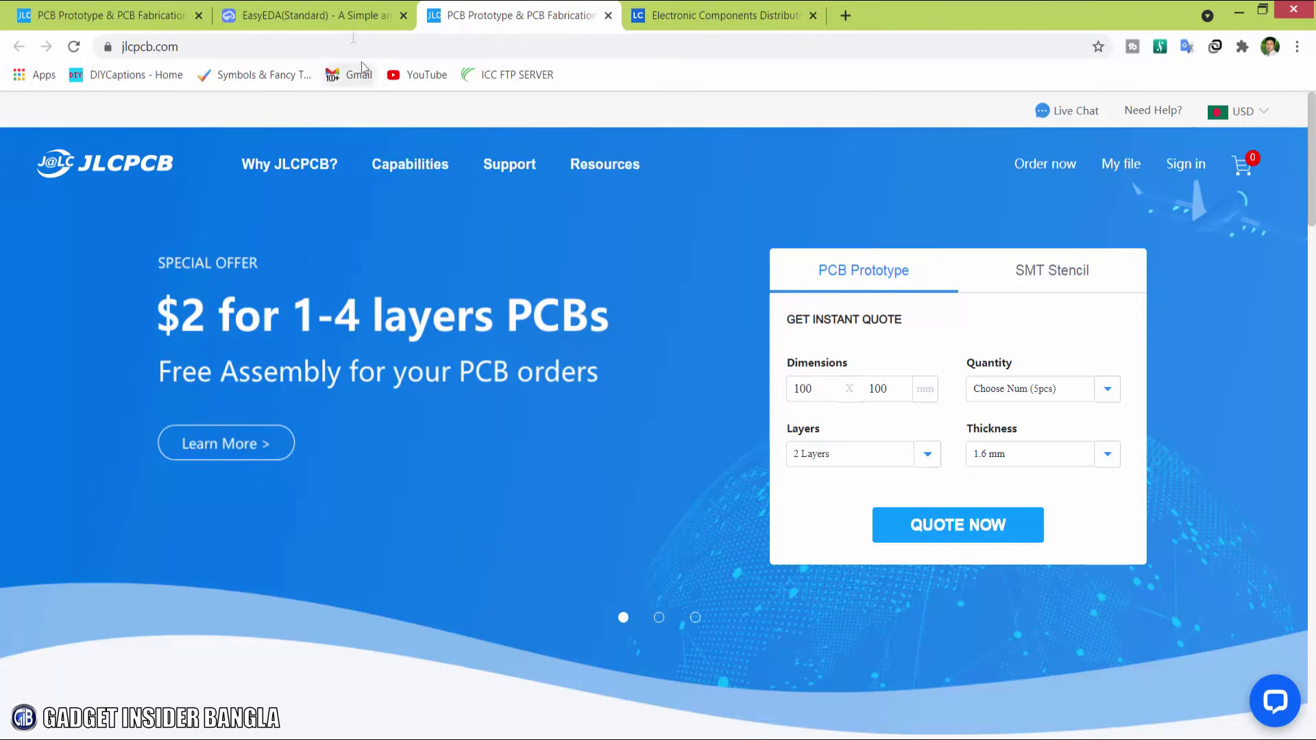
pyautogui.click(336, 16)
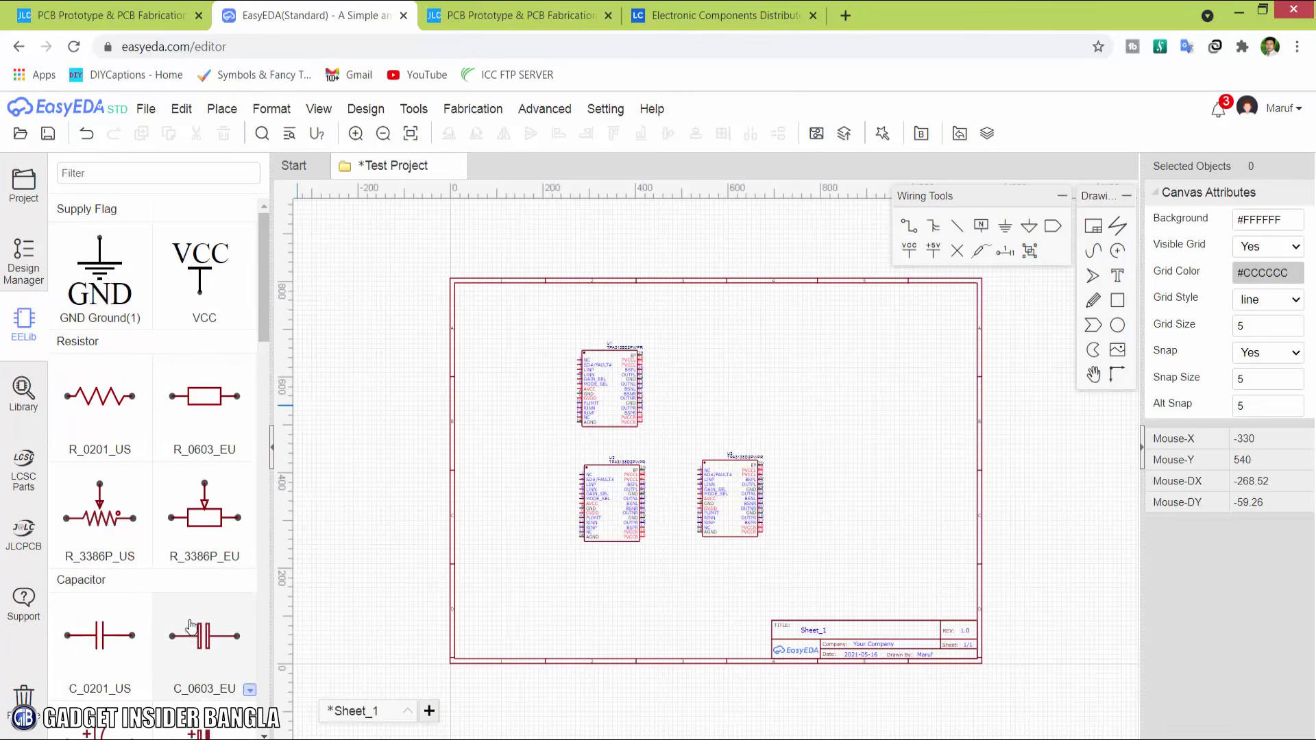
# Step: Browse the EELib resistor, capacitor and inductor symbols and view the package variants offered for R_0201_US
pyautogui.scroll(-3, 124, 599)
pyautogui.scroll(-2, 124, 603)
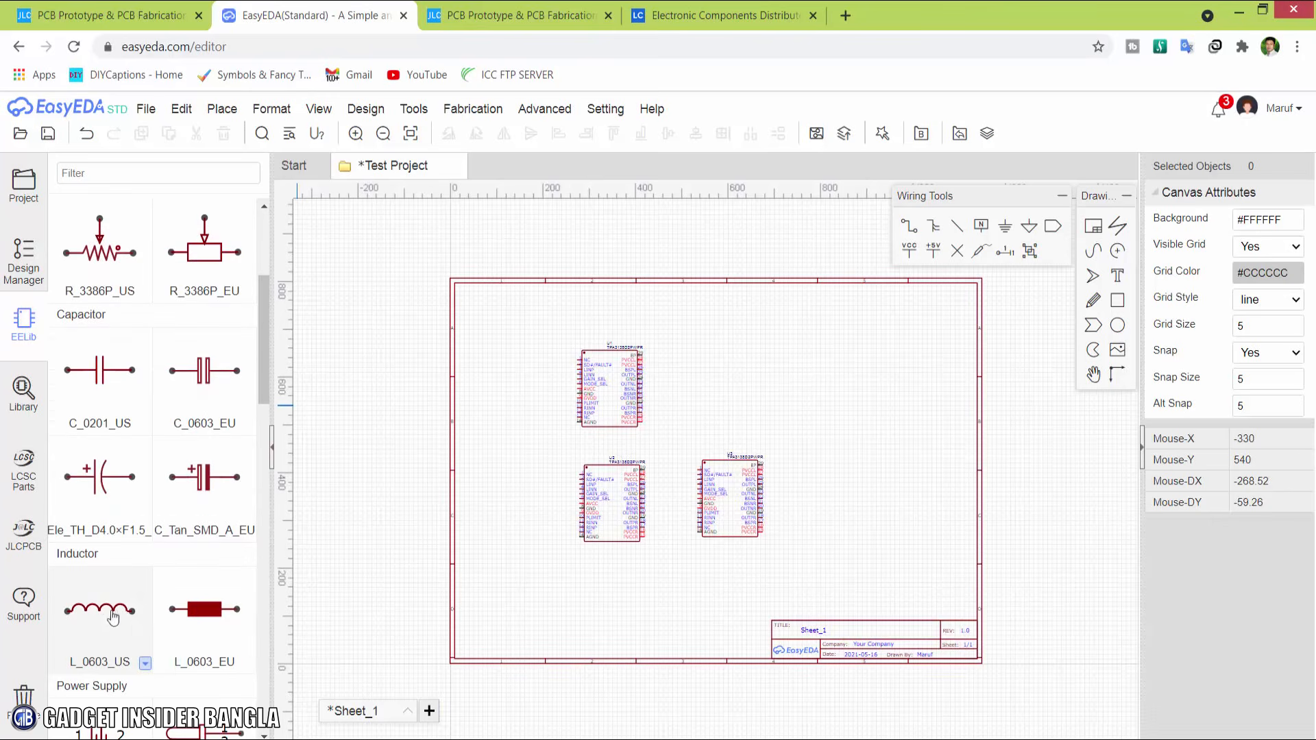
pyautogui.scroll(3, 203, 653)
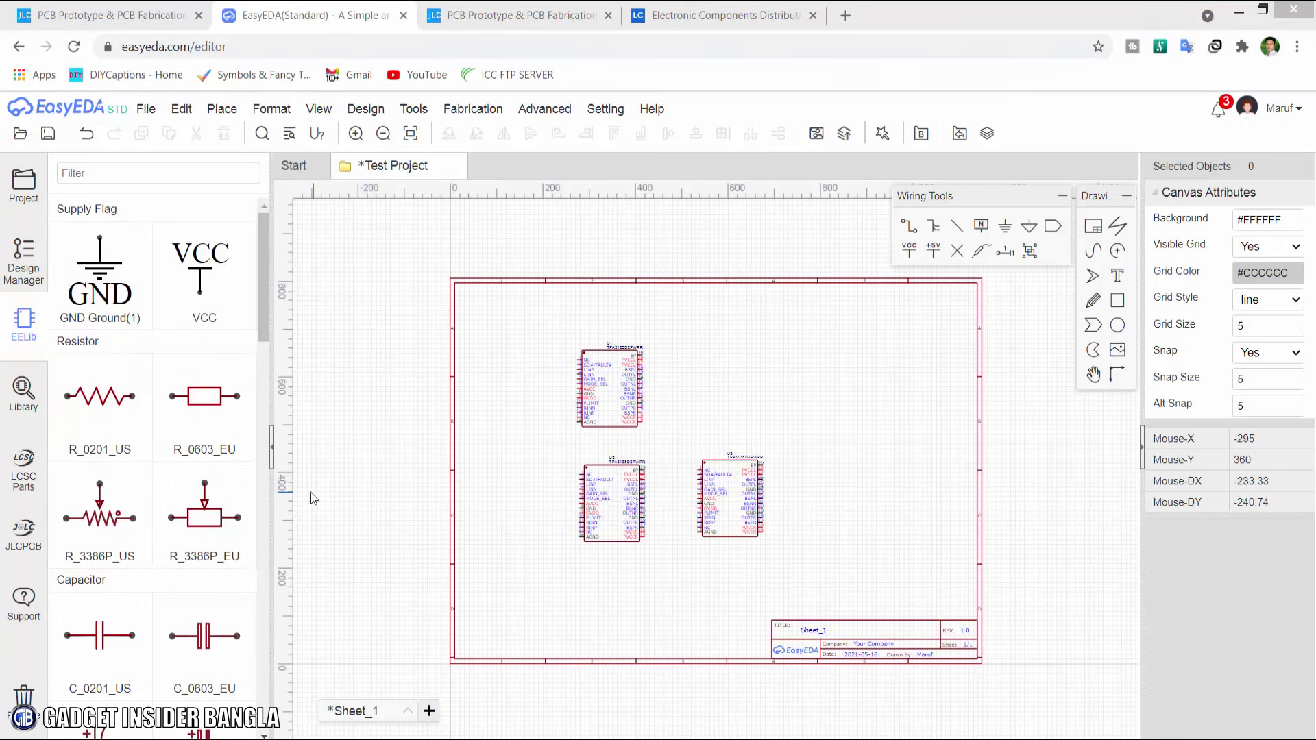
pyautogui.click(145, 451)
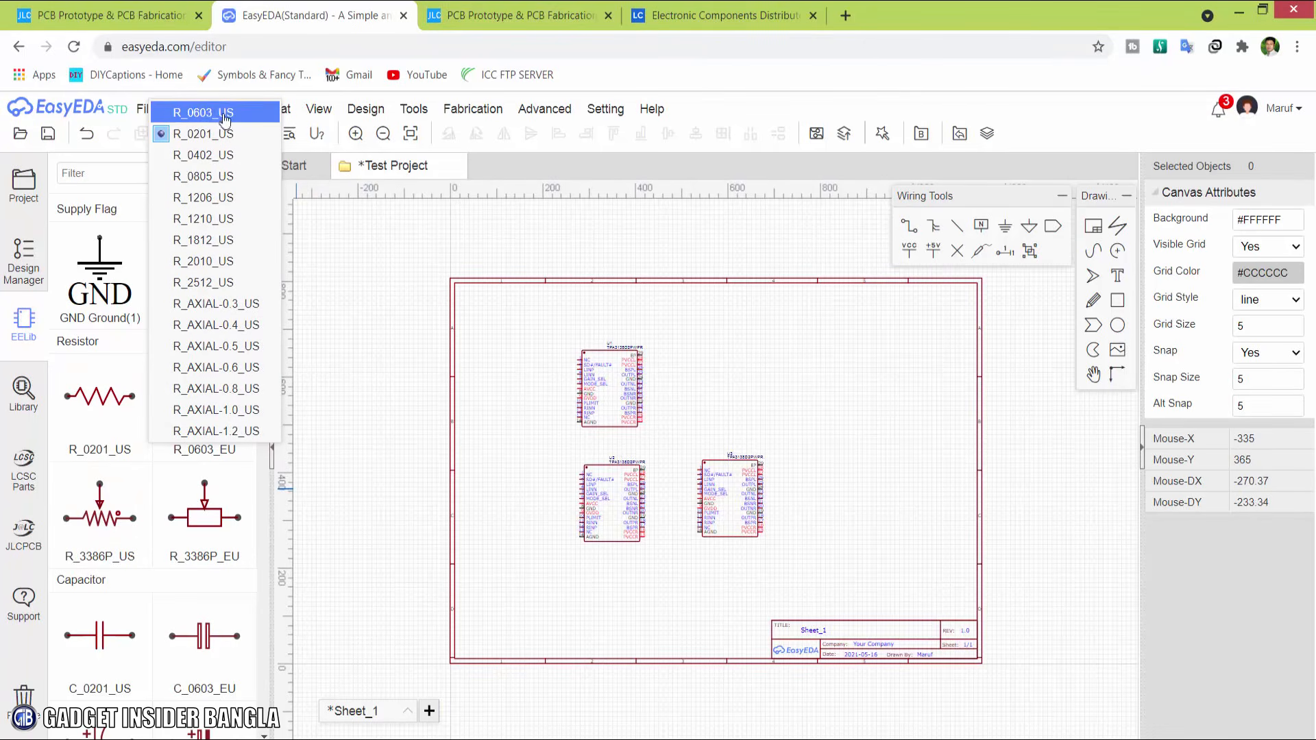
pyautogui.click(324, 351)
pyautogui.moveTo(265, 323); pyautogui.dragTo(266, 343)
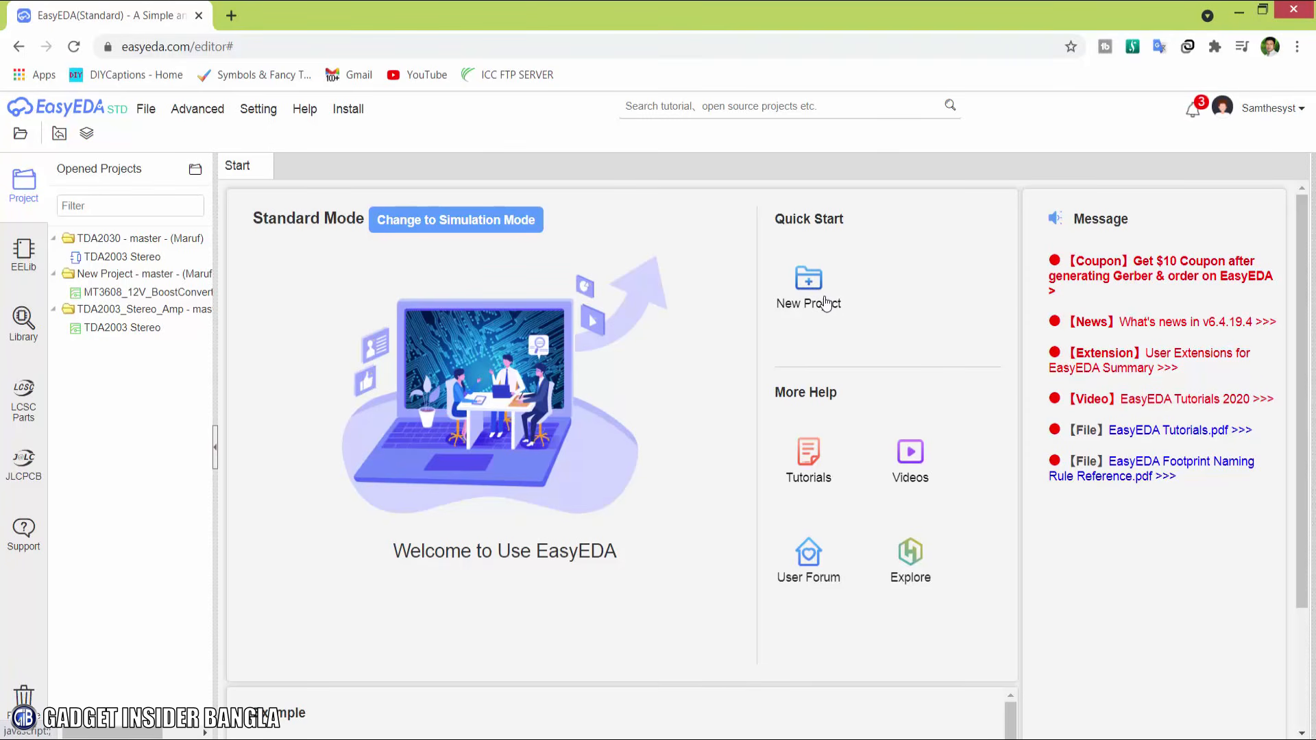
# Step: Create a new project titled 5V Regulator, leaving the description empty
pyautogui.click(826, 304)
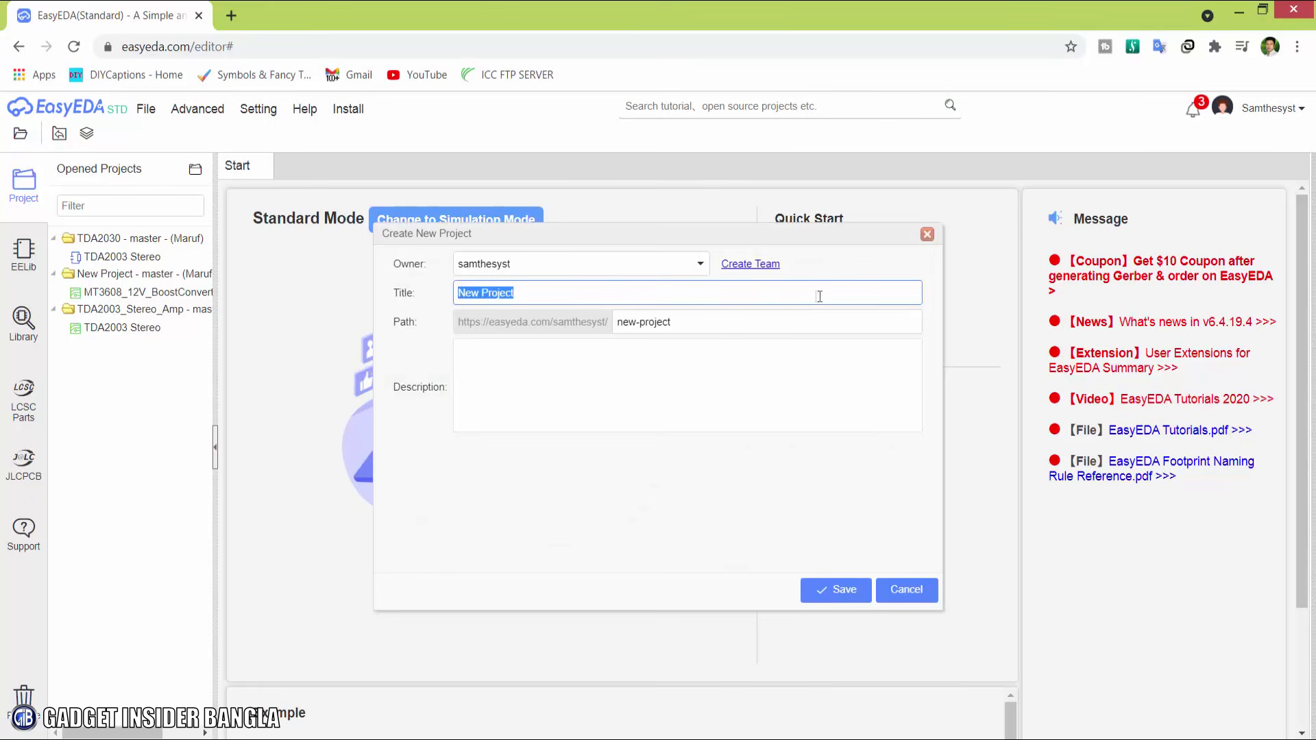
pyautogui.click(555, 297)
pyautogui.moveTo(555, 294); pyautogui.dragTo(458, 294)
pyautogui.write('5V Regulator')
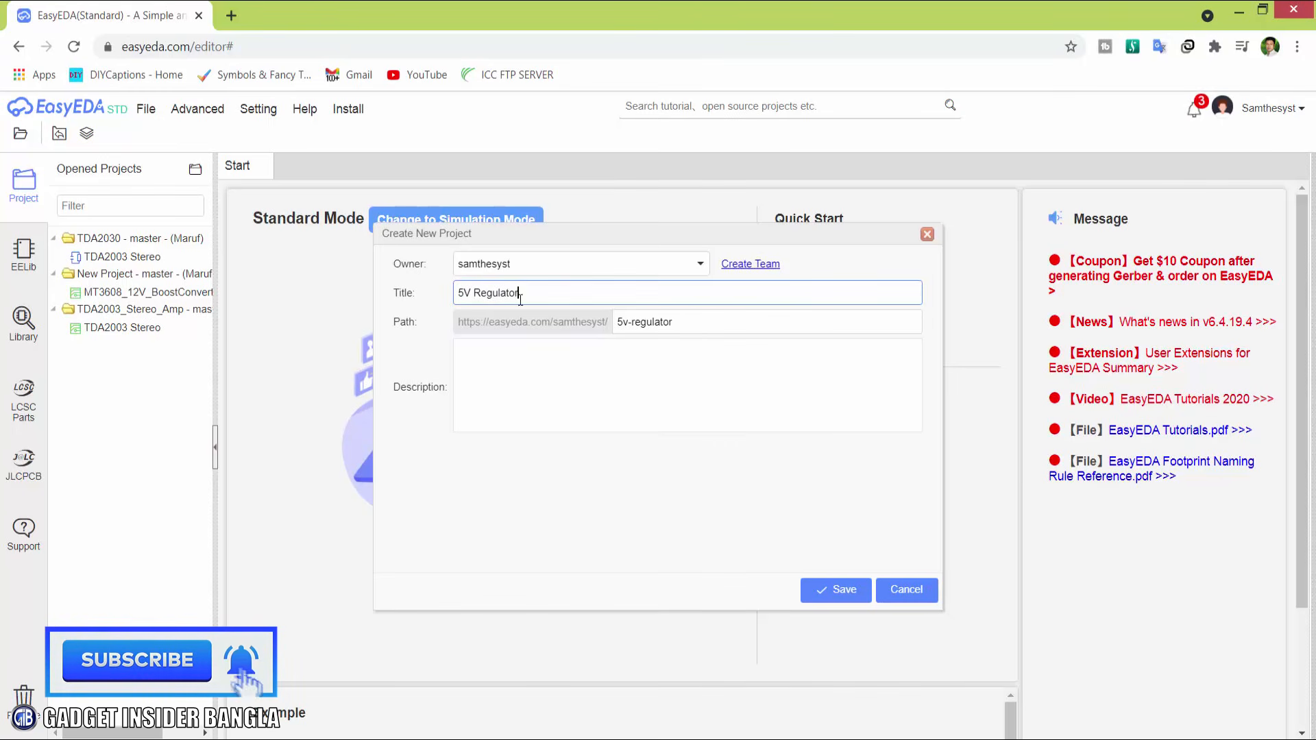
pyautogui.click(521, 362)
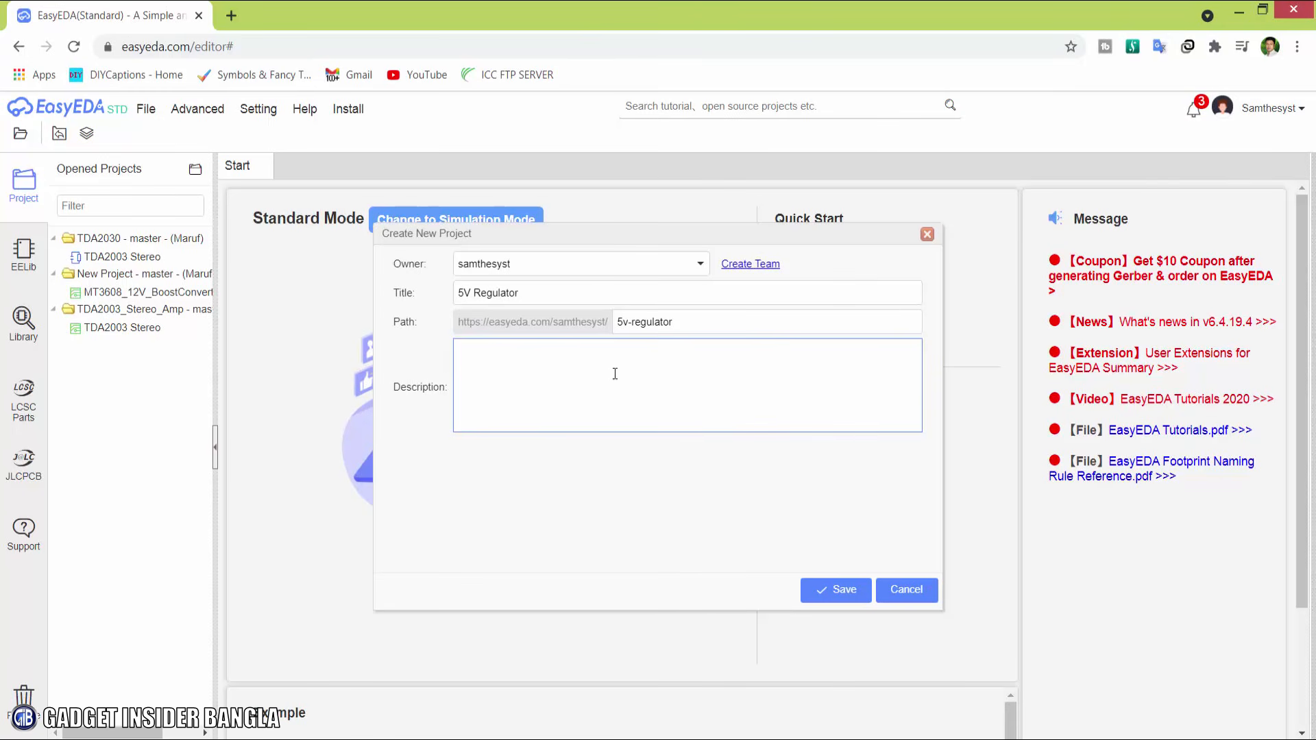
pyautogui.click(836, 593)
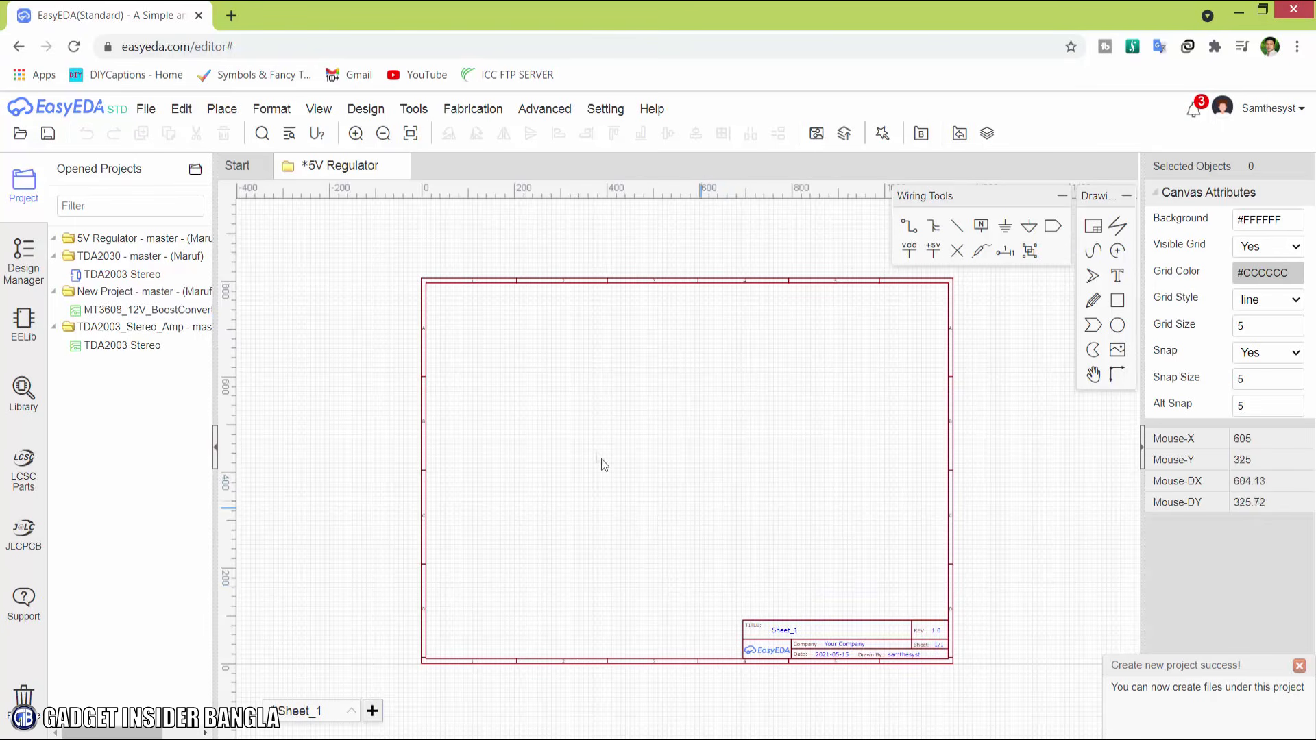
# Step: Fill in the sheet's title block with GIB as the company and 5V Regulator as the title
pyautogui.scroll(6, 677, 454)
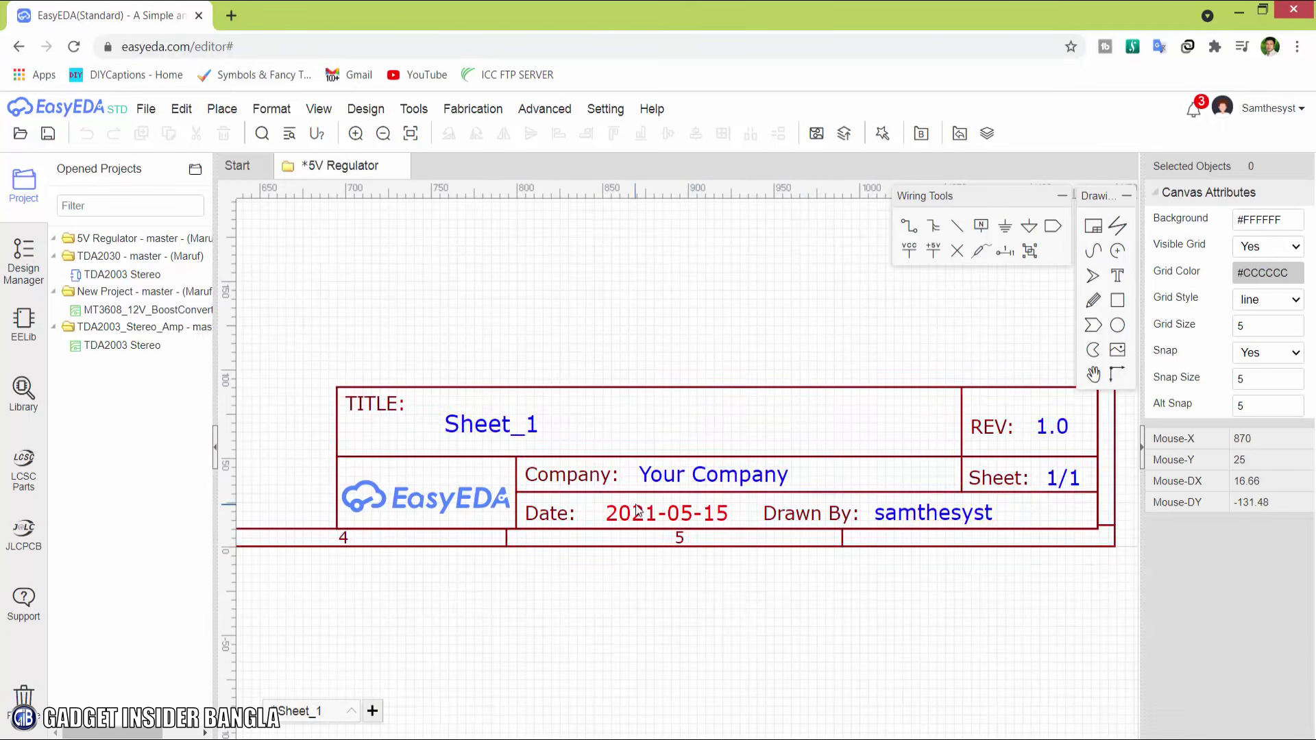
pyautogui.doubleClick(710, 474)
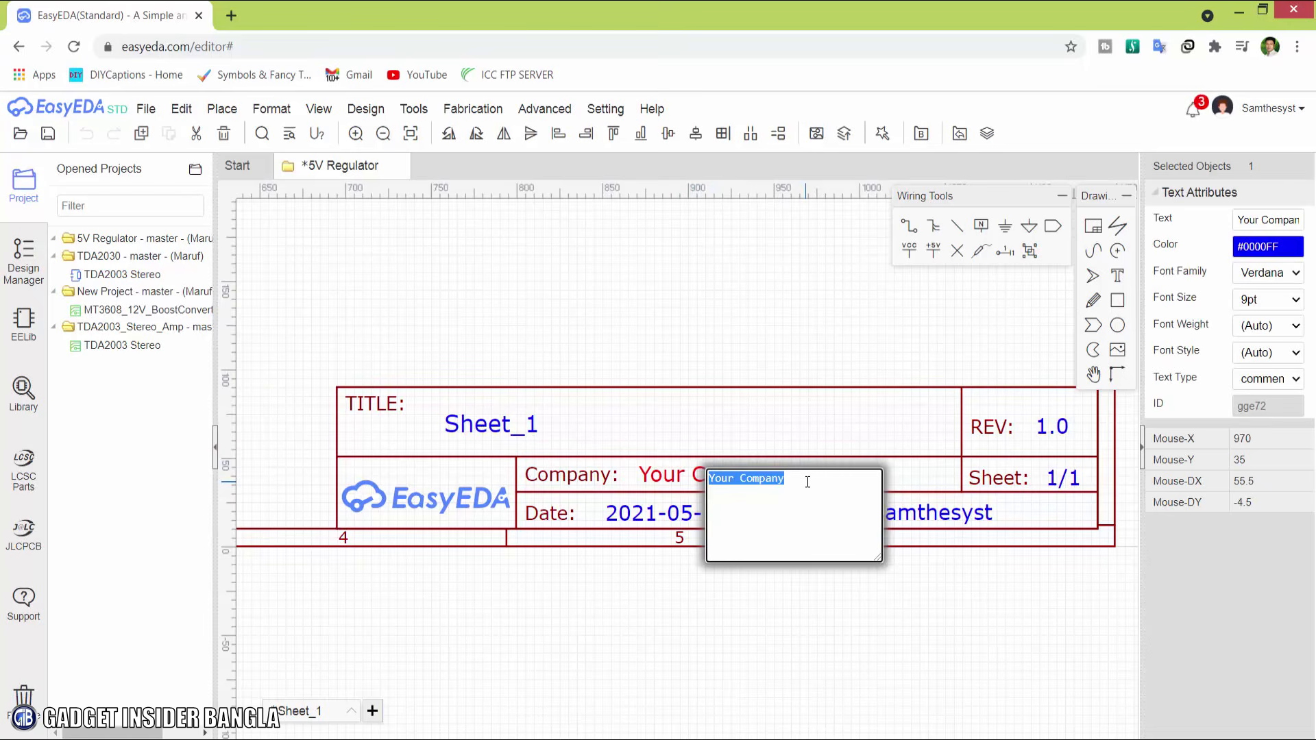
pyautogui.write('GIB')
pyautogui.click(766, 603)
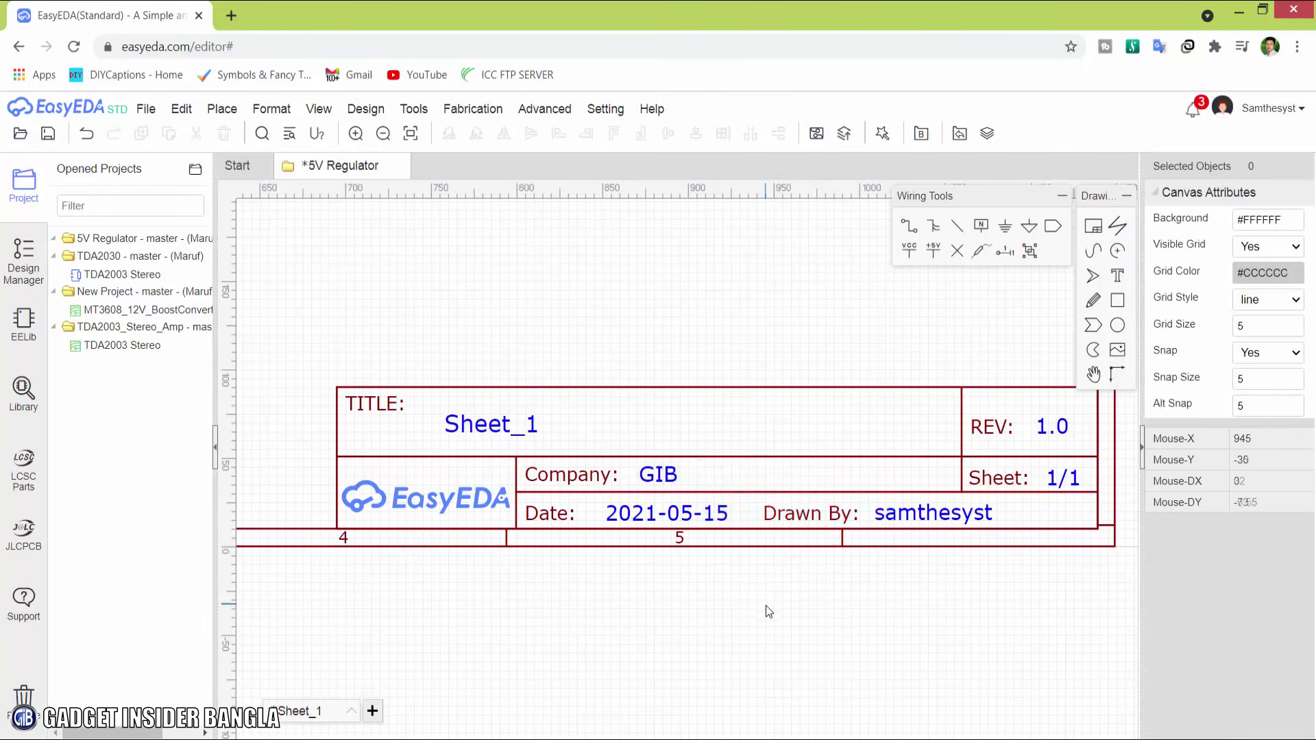
pyautogui.doubleClick(509, 435)
pyautogui.write('5V Regulator')
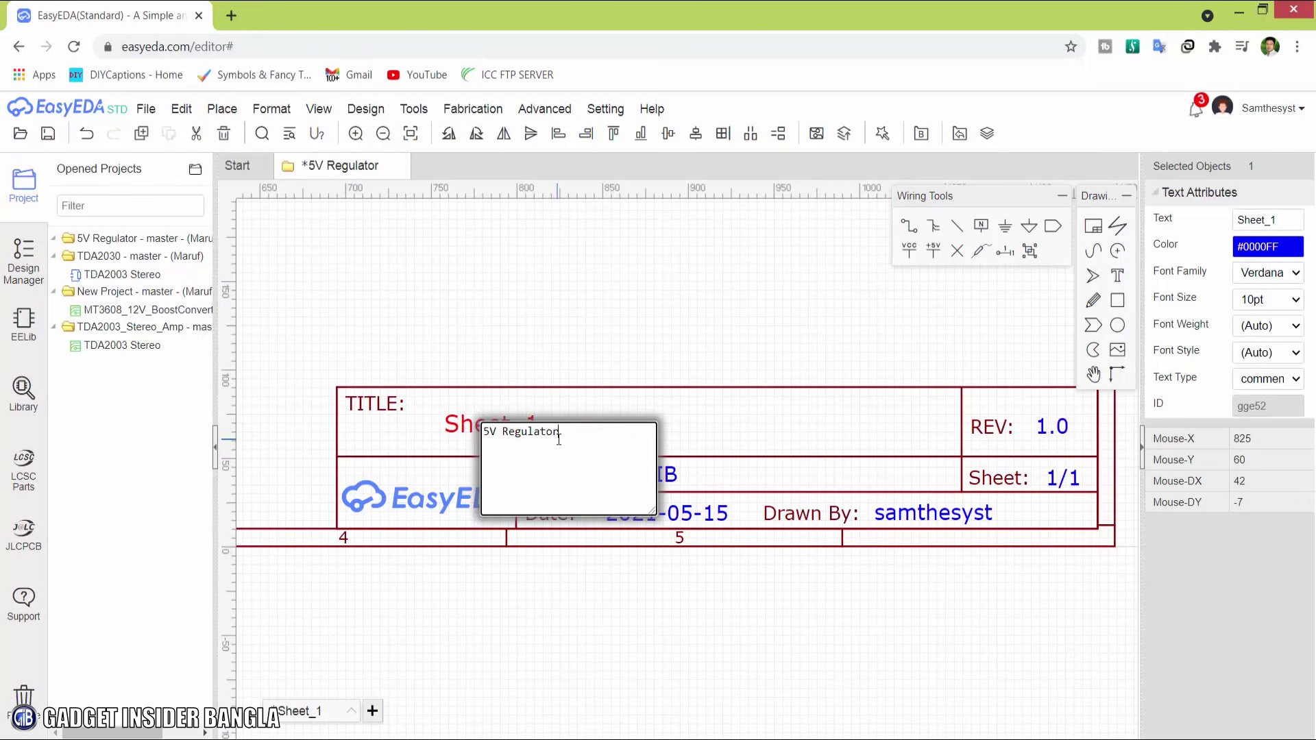
pyautogui.click(556, 595)
pyautogui.moveTo(539, 458); pyautogui.dragTo(595, 476, button='right')
pyautogui.scroll(-5, 595, 479)
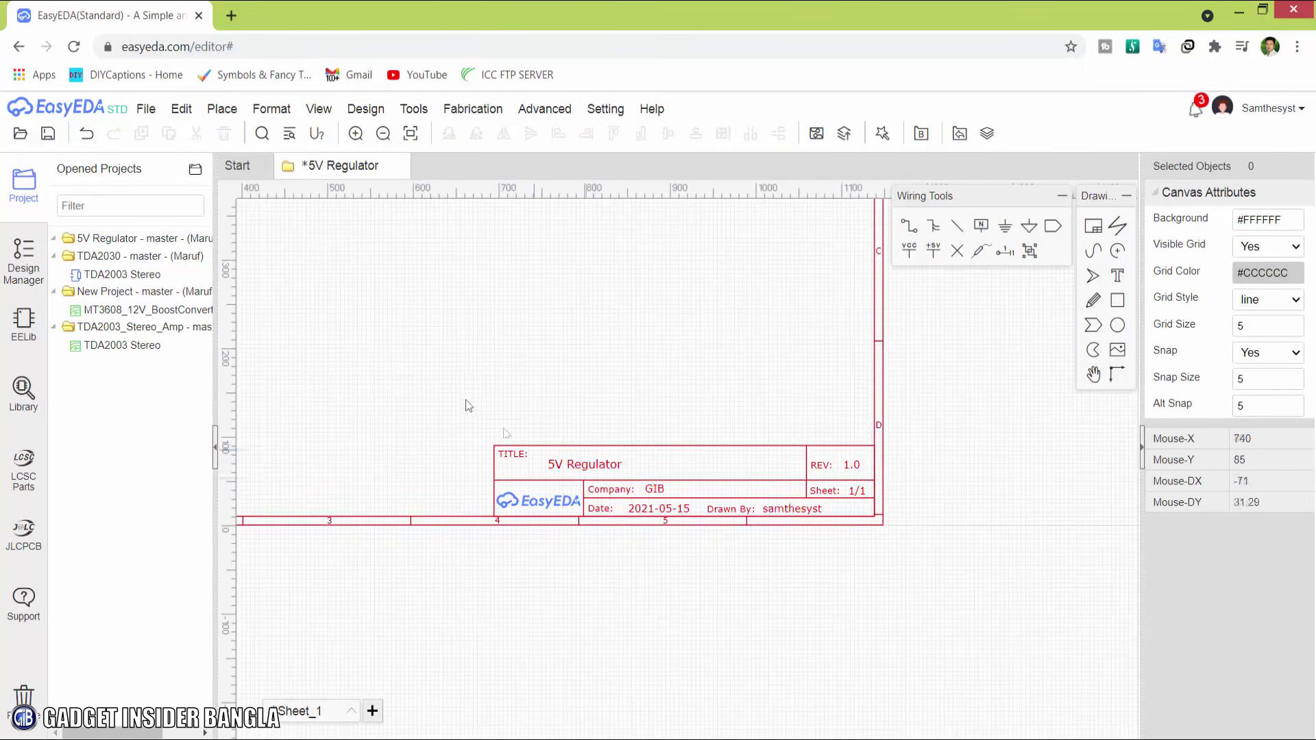
pyautogui.moveTo(512, 427); pyautogui.dragTo(550, 486, button='right')
pyautogui.scroll(-2, 592, 537)
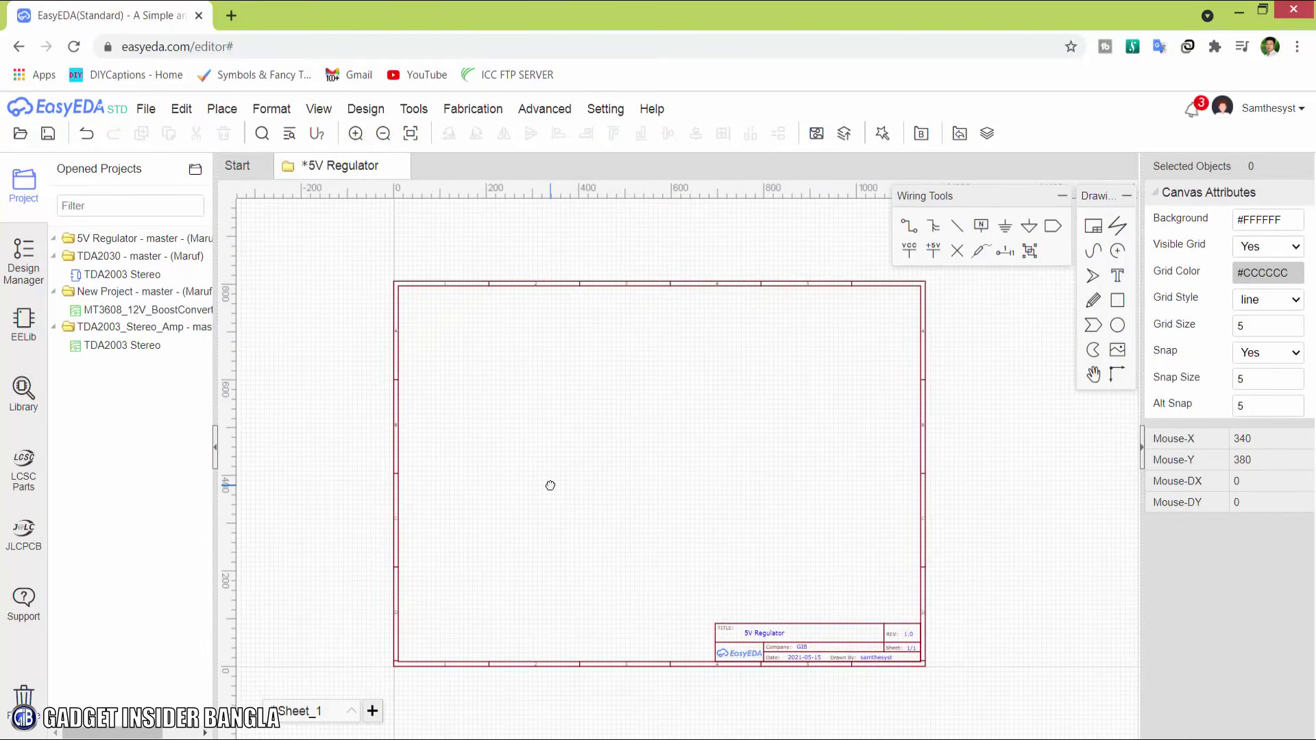
# Step: Find the 7805 regulator in EELib, choose the 7805(TO-220) variant and place one in the upper part of the sheet
pyautogui.click(33, 334)
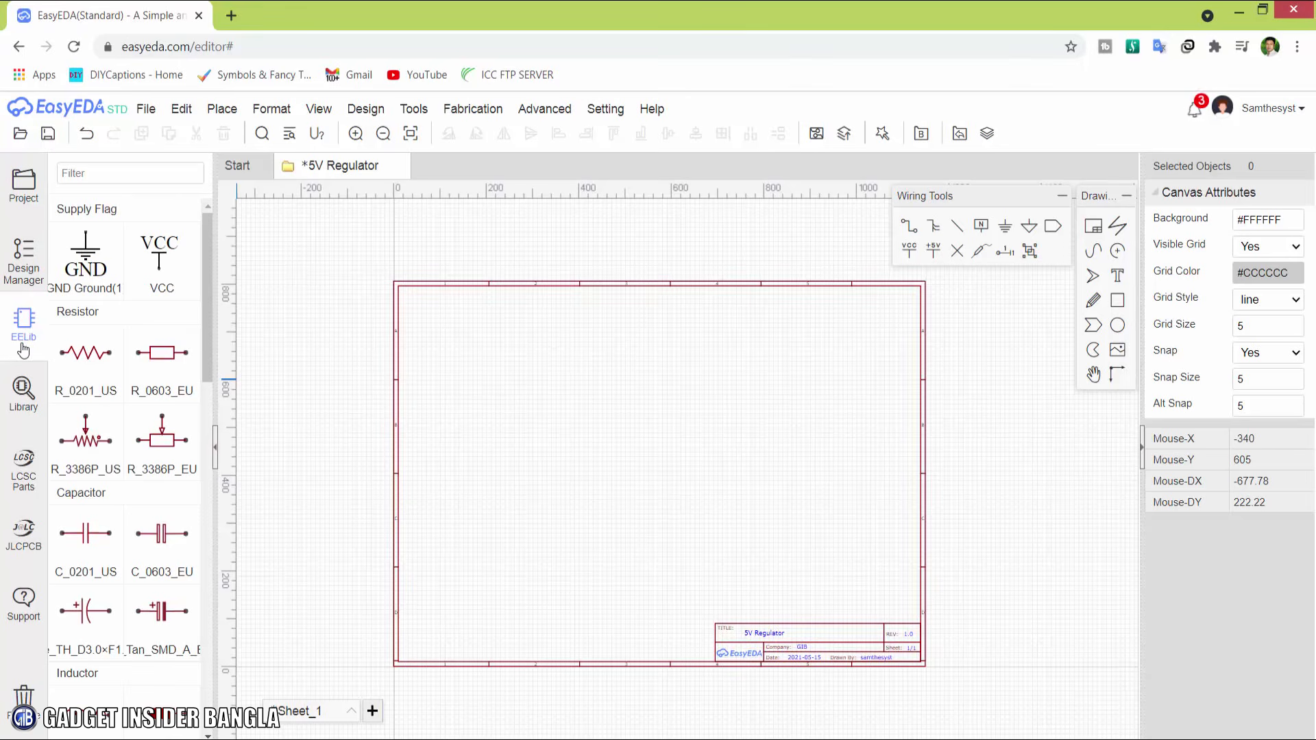
pyautogui.click(127, 173)
pyautogui.write('7805')
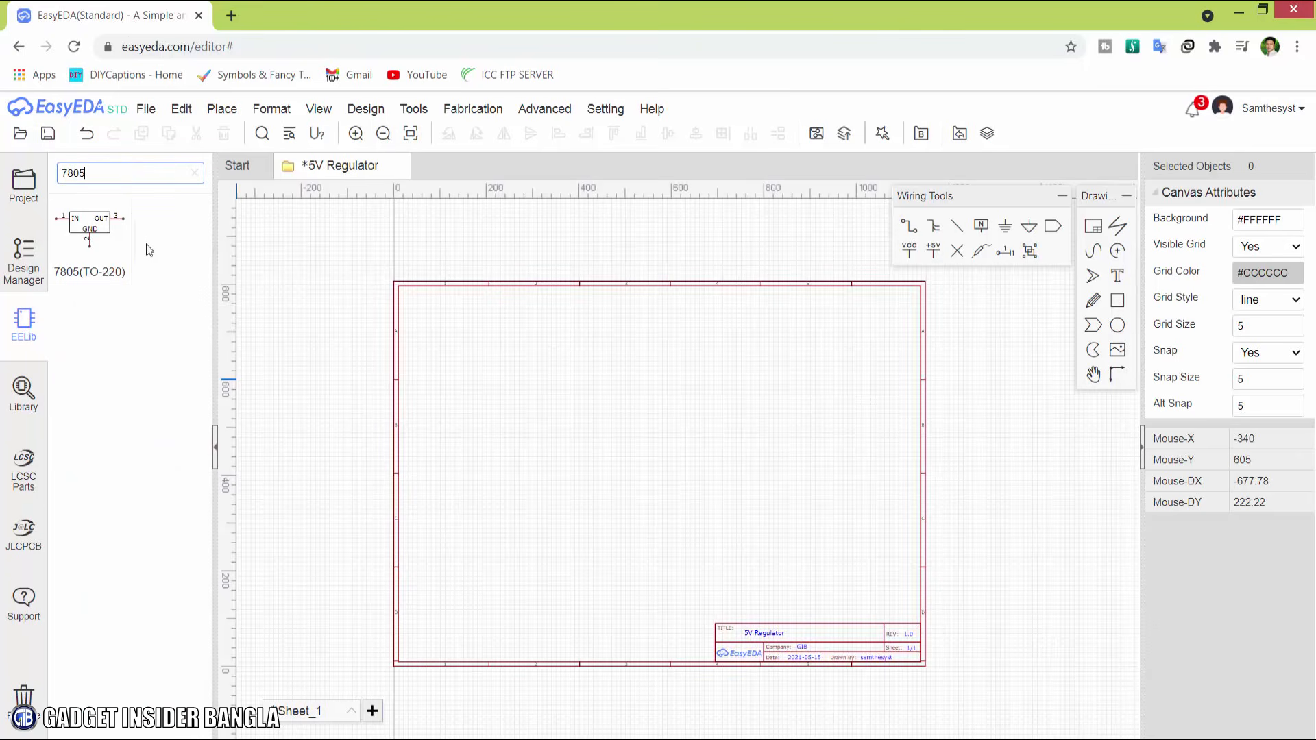
pyautogui.click(124, 276)
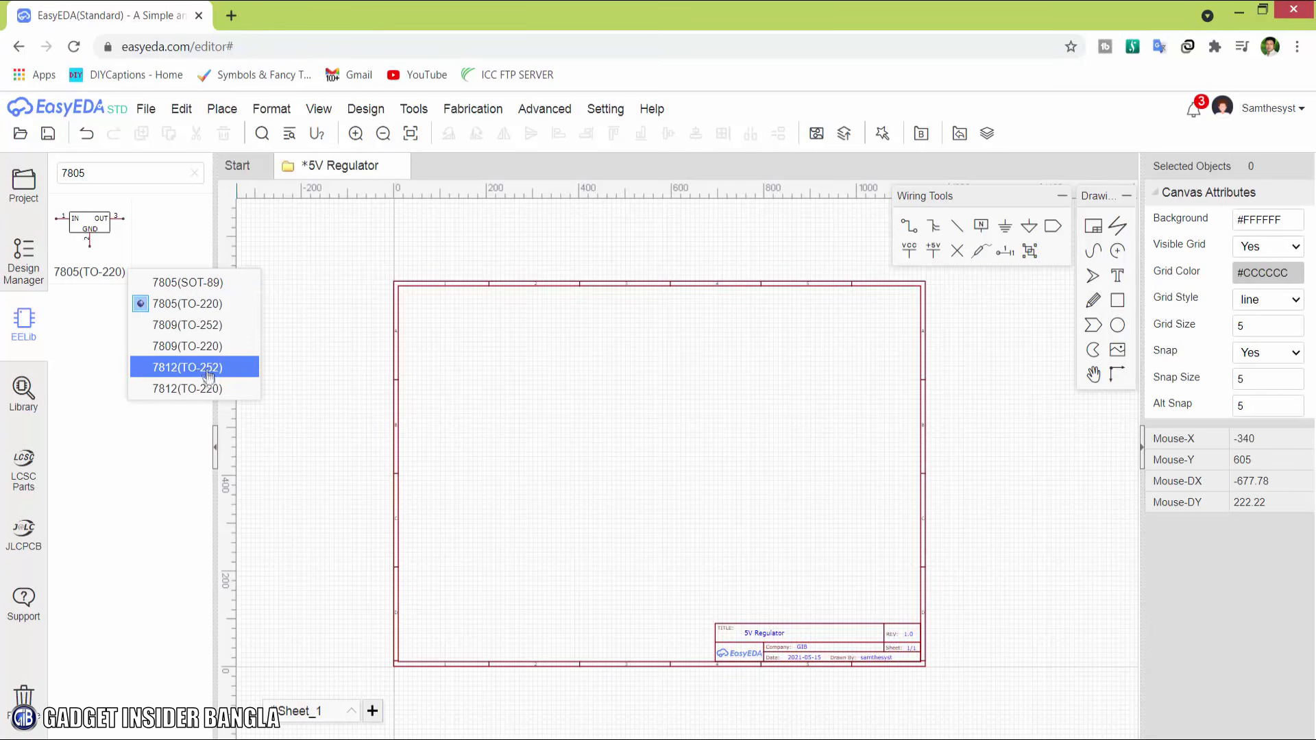
pyautogui.click(214, 308)
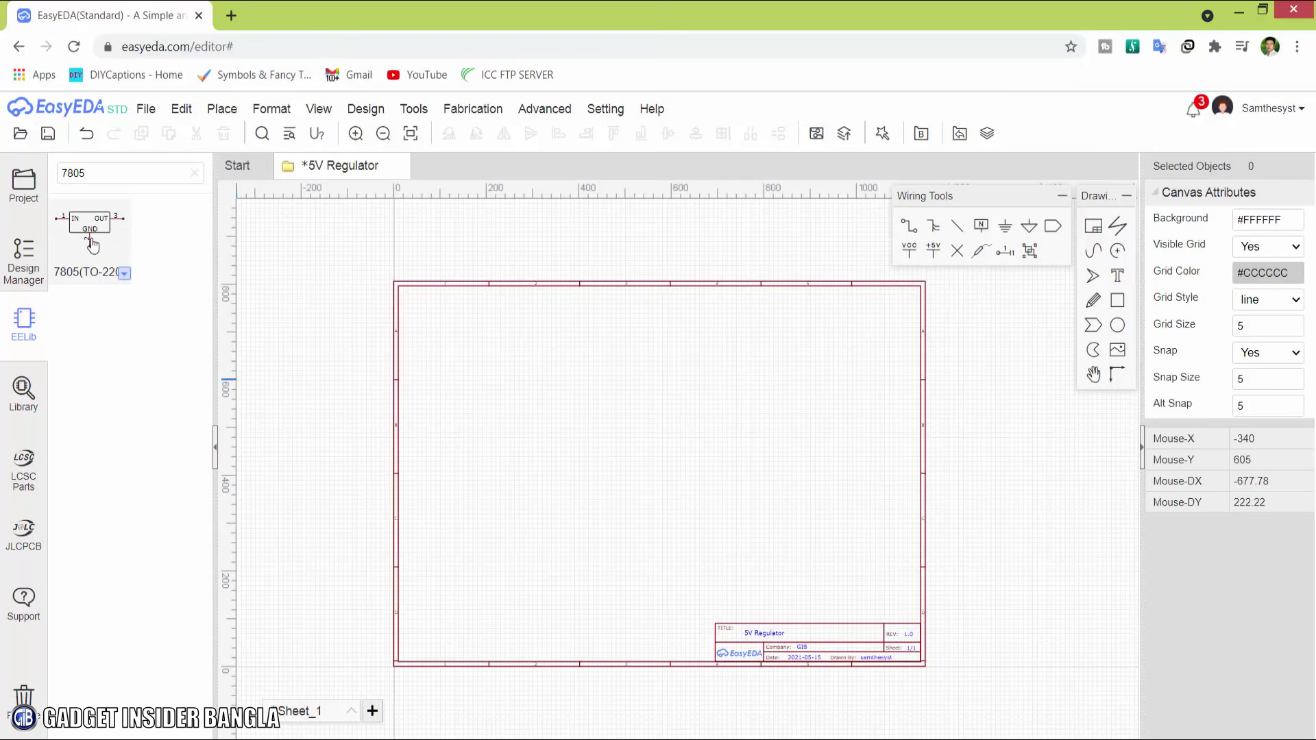
pyautogui.click(92, 244)
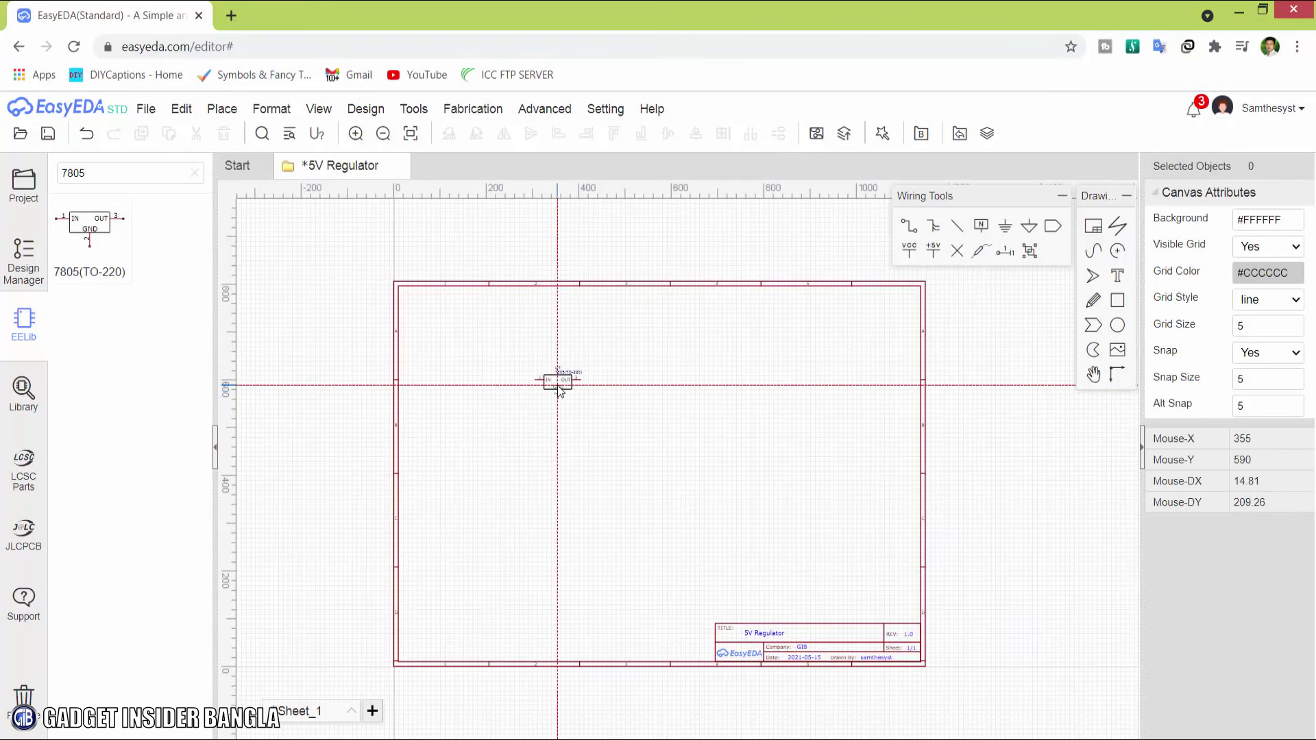
pyautogui.scroll(5, 566, 415)
pyautogui.rightClick(564, 418)
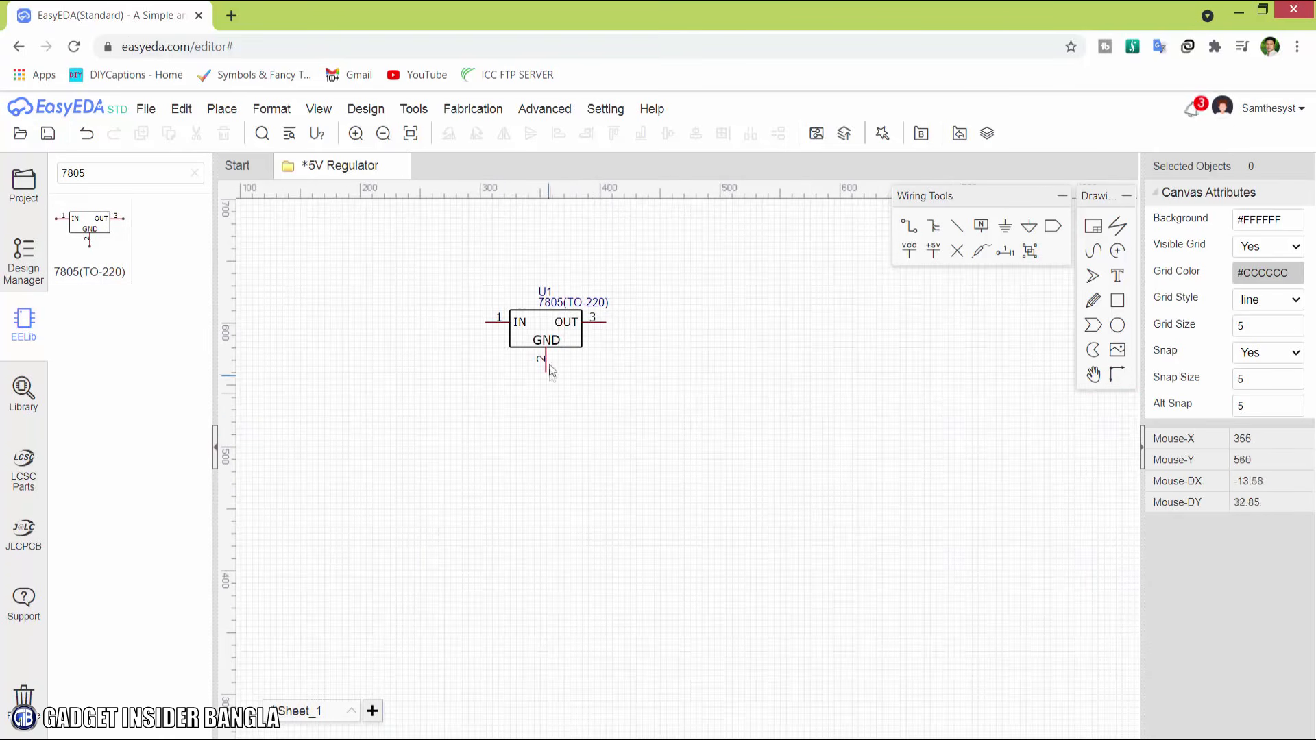
pyautogui.moveTo(550, 363); pyautogui.dragTo(518, 436, button='right')
pyautogui.scroll(1, 516, 433)
pyautogui.scroll(2, 517, 439)
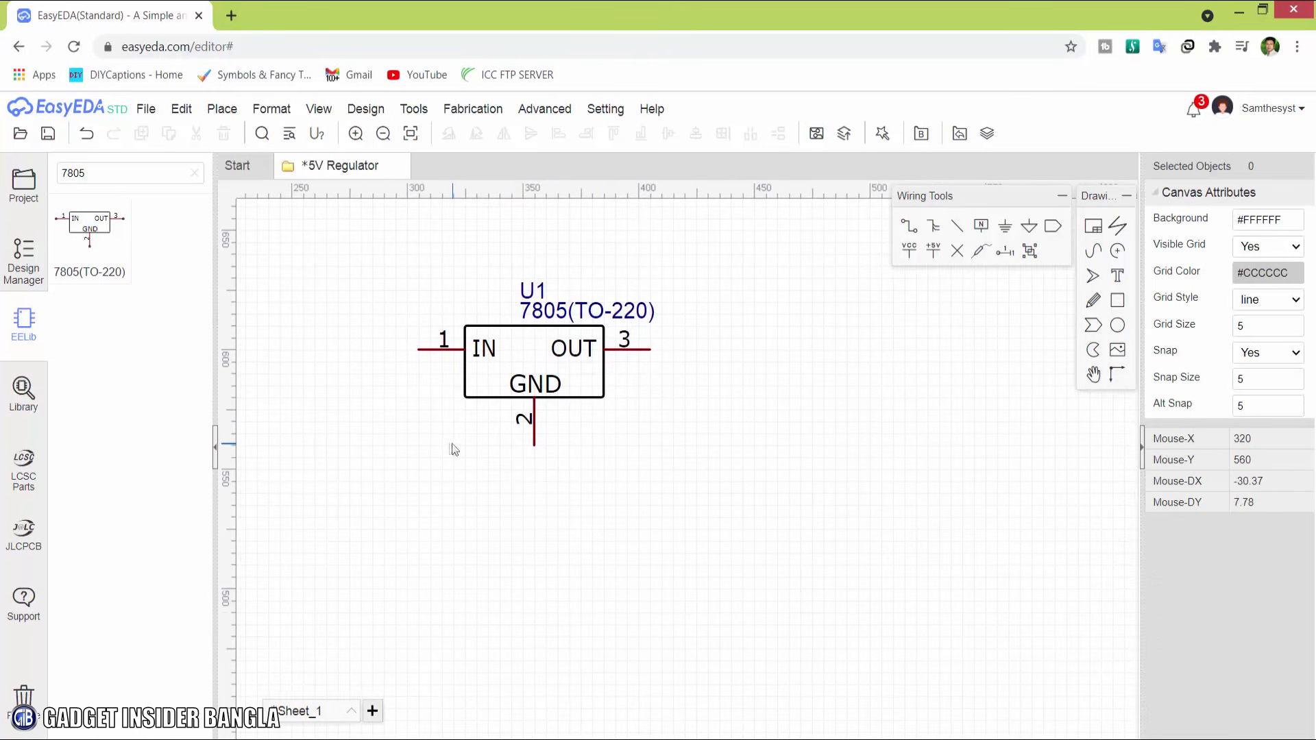
# Step: Choose the C_Ele_TH_D4.0×F1.5_US capacitor variant in EELib and place two of them side by side below the 7805 regulator
pyautogui.click(195, 174)
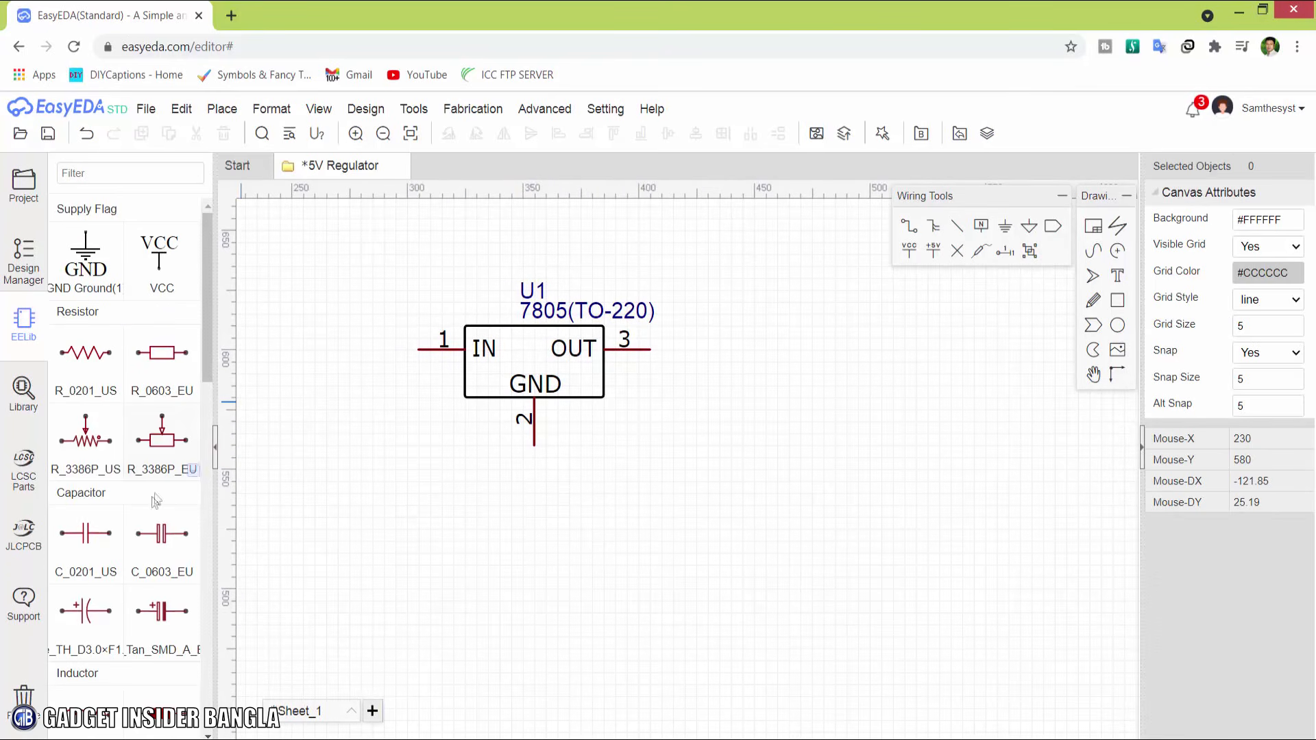
pyautogui.click(117, 650)
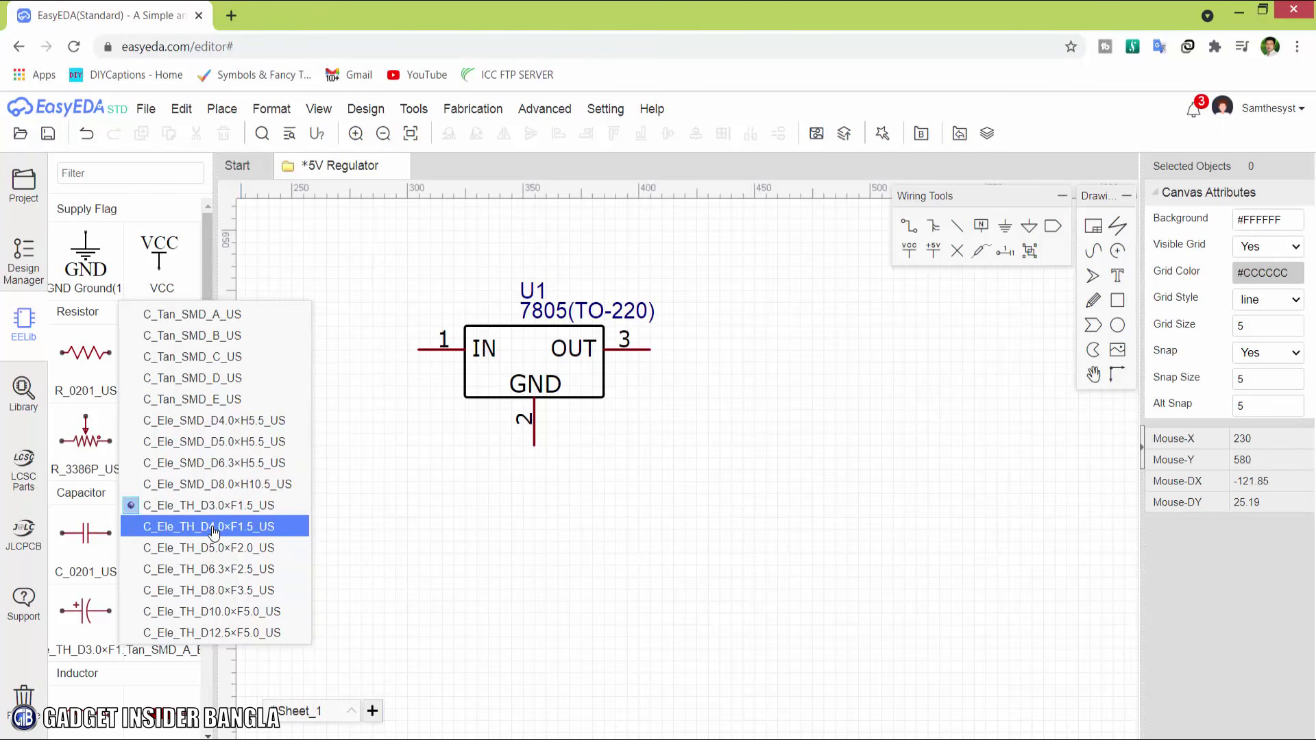
pyautogui.click(214, 527)
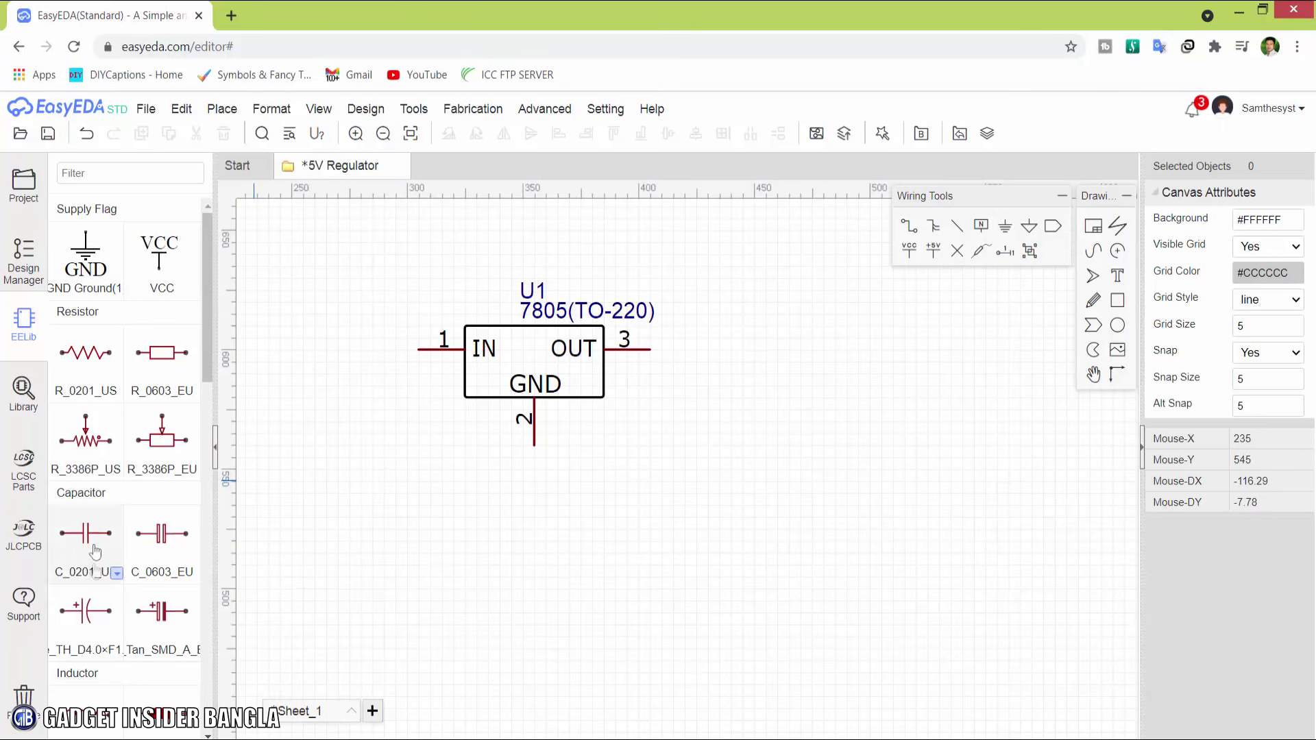
pyautogui.click(85, 610)
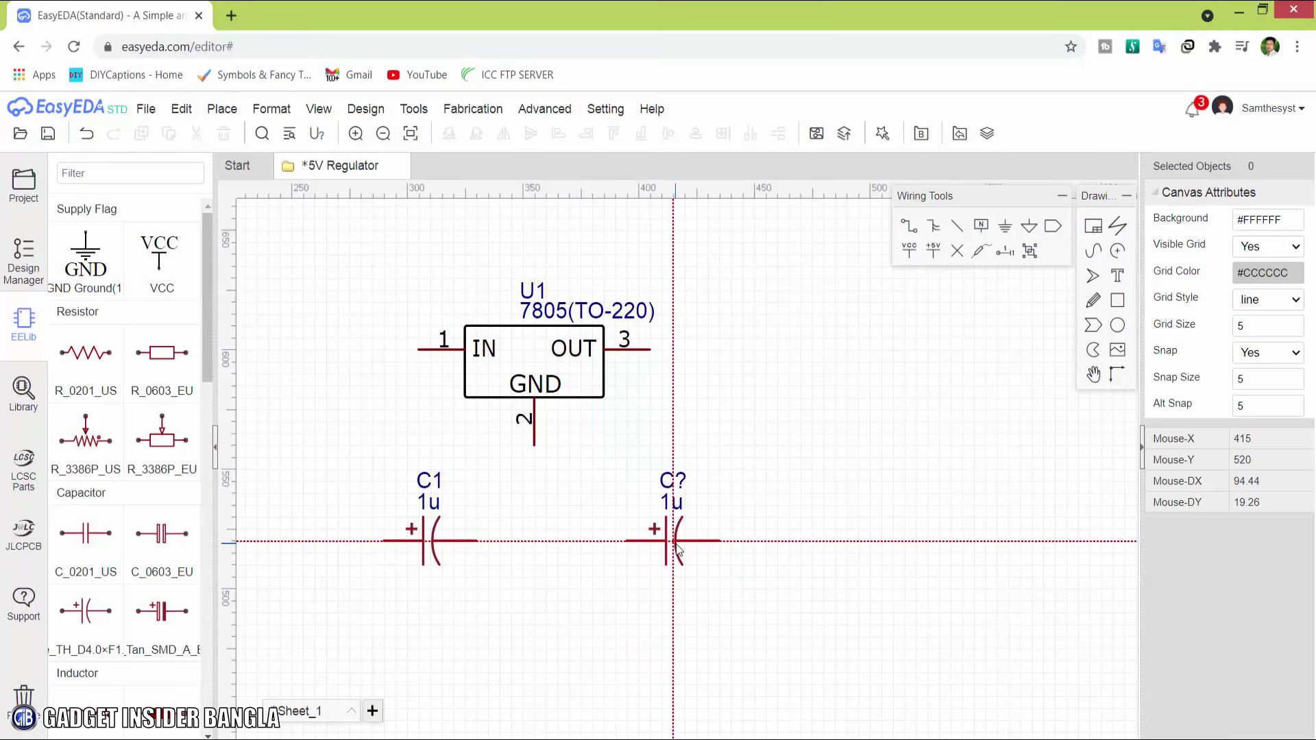
pyautogui.click(677, 550)
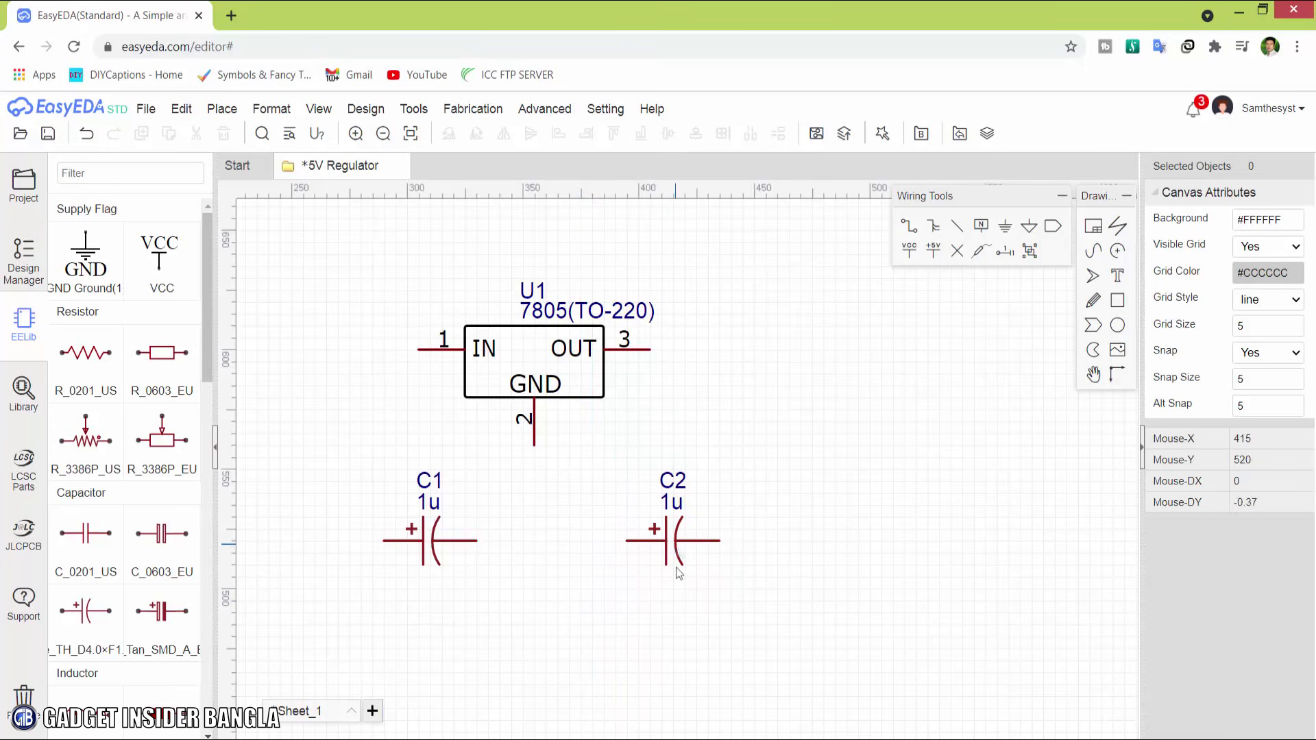
# Step: Set the value of both capacitors, C1 and C2, to 10uf
pyautogui.click(425, 524)
pyautogui.click(1259, 222)
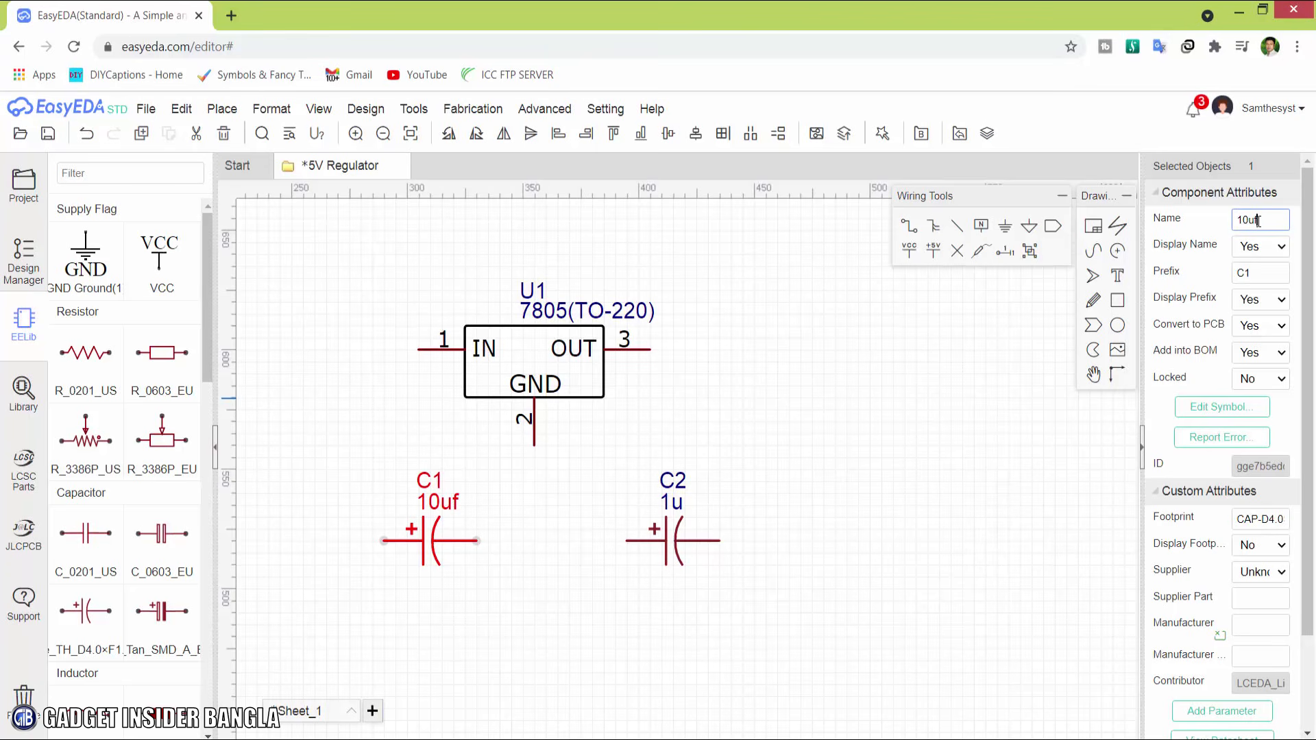
pyautogui.click(630, 619)
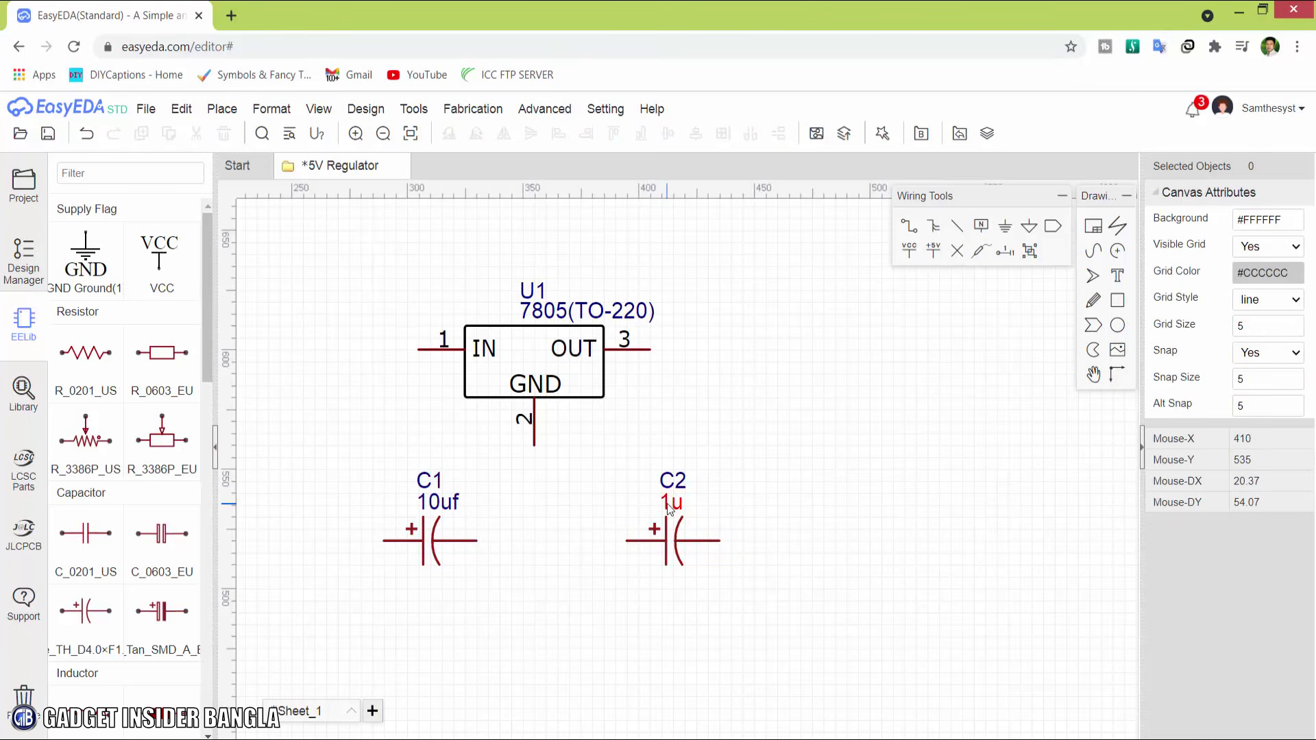
pyautogui.click(670, 508)
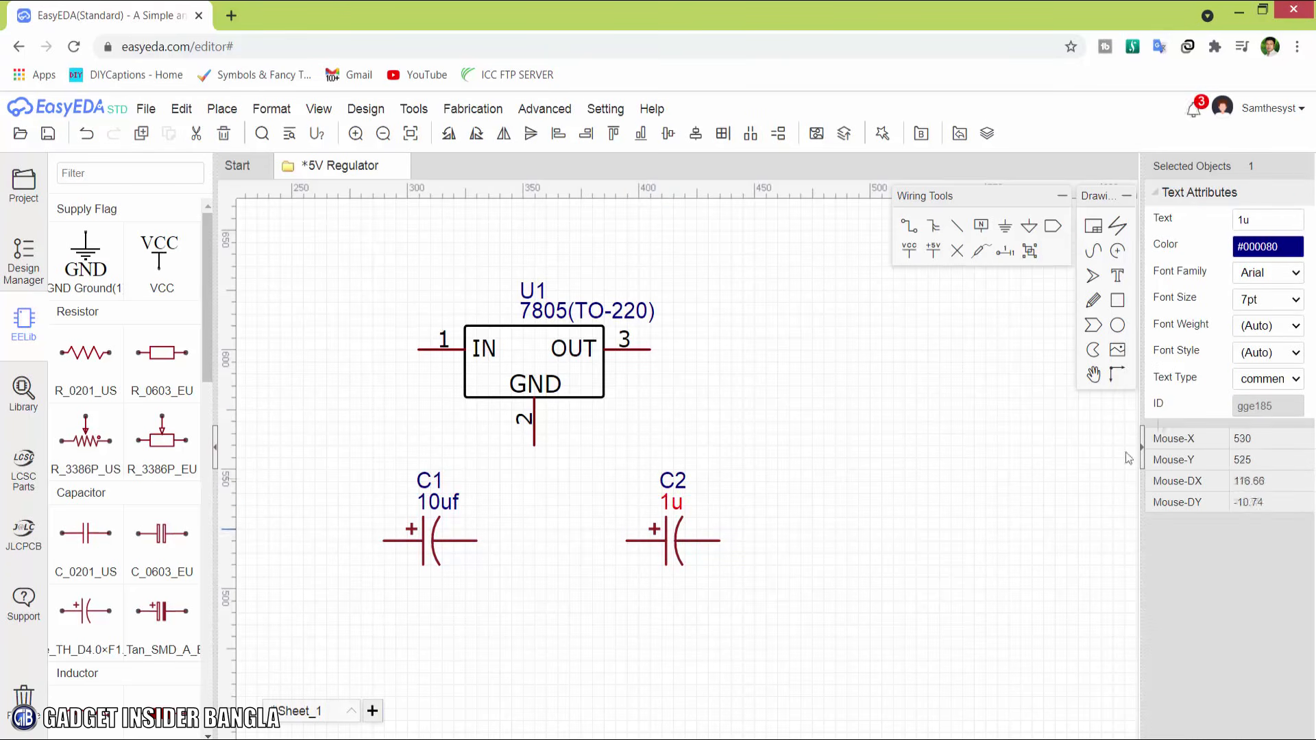
pyautogui.moveTo(1264, 228); pyautogui.dragTo(1190, 231)
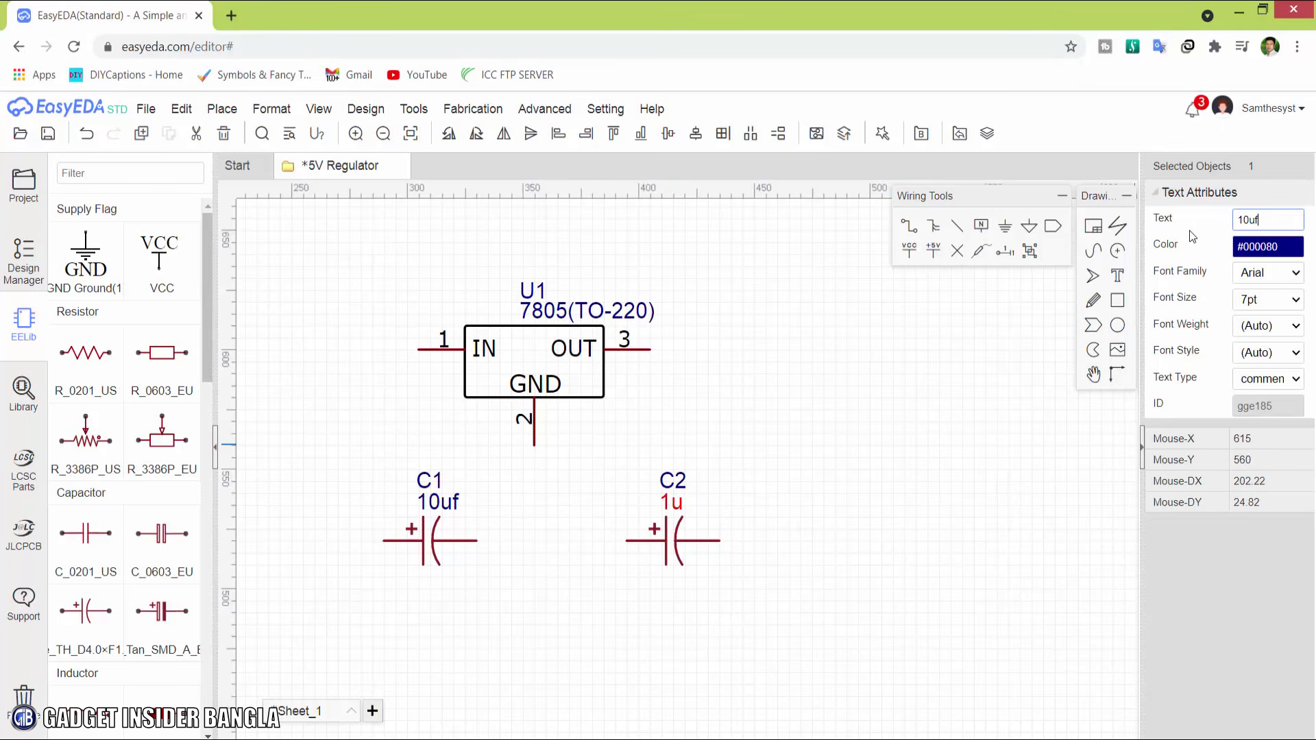
pyautogui.click(586, 599)
# Step: Save the schematic and convert it to a PCB without checking the nets, accepting mm units, 2 copper layers and a 20 × 13 mm rectangular outline
pyautogui.moveTo(552, 499); pyautogui.dragTo(585, 518, button='right')
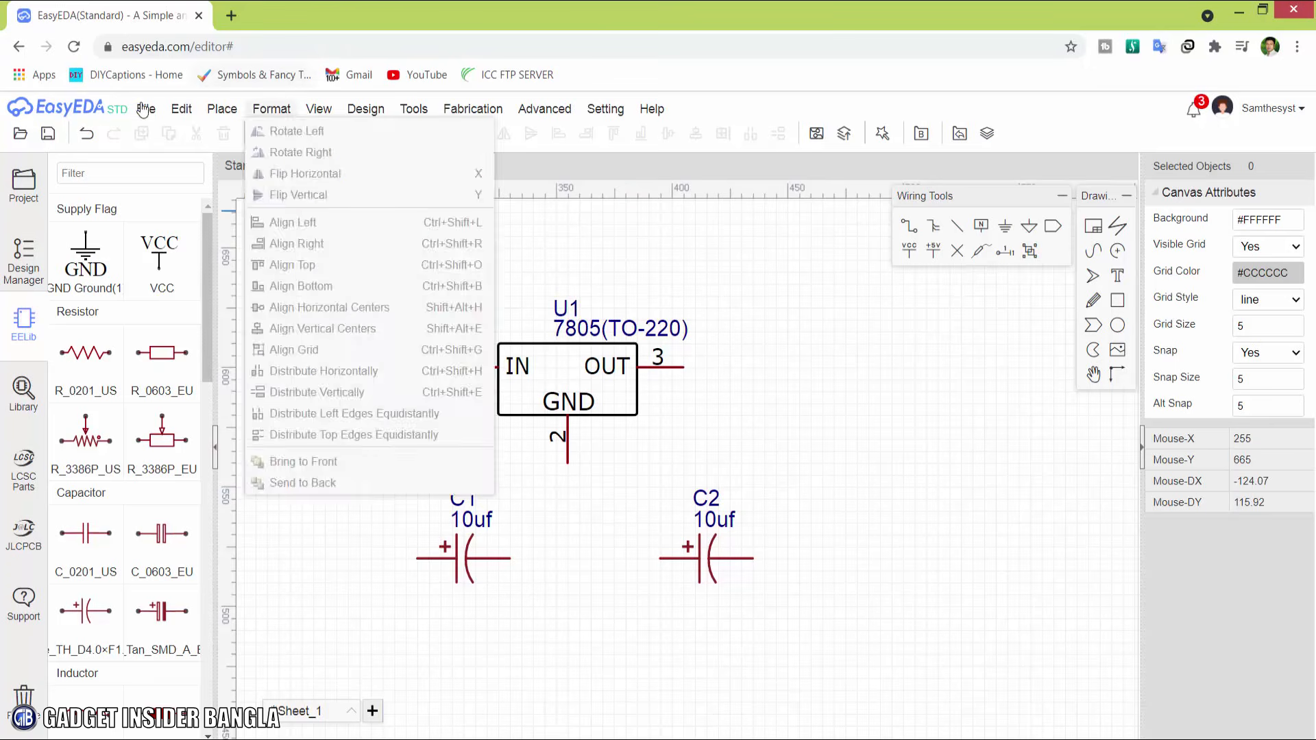
pyautogui.moveTo(146, 108)
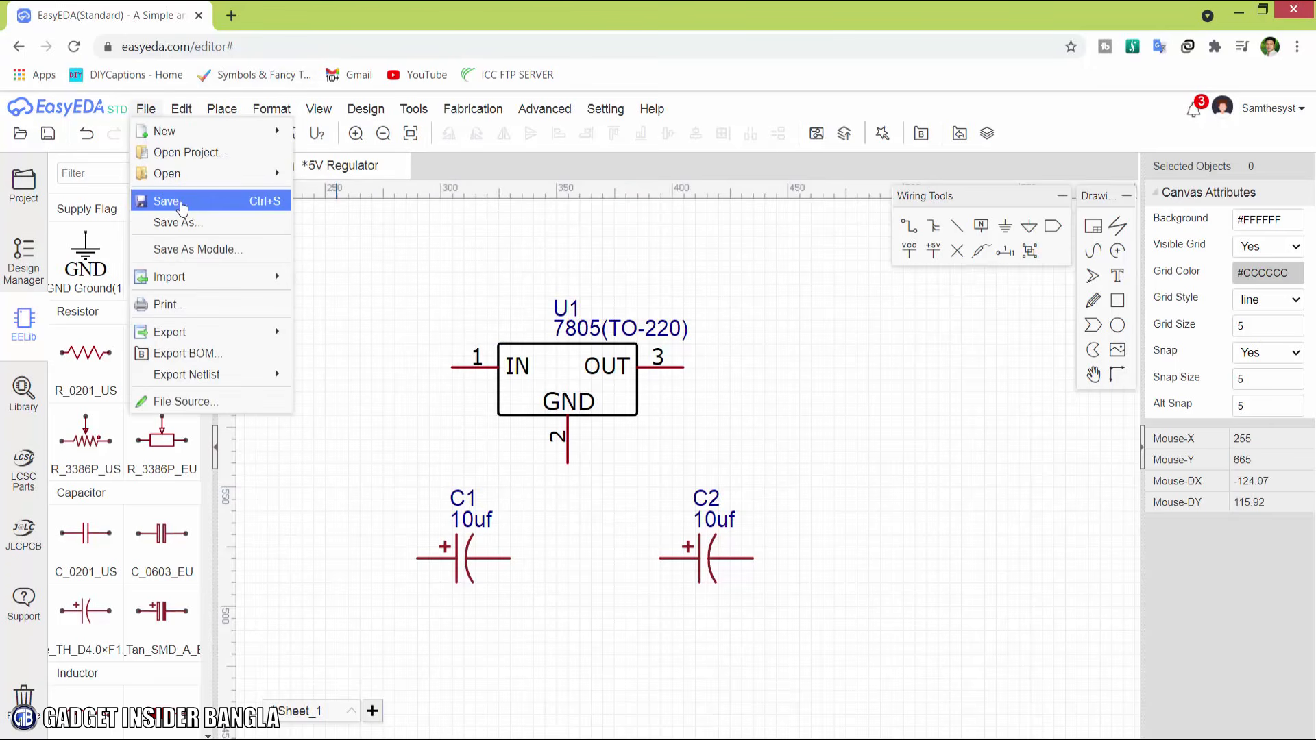
pyautogui.click(181, 201)
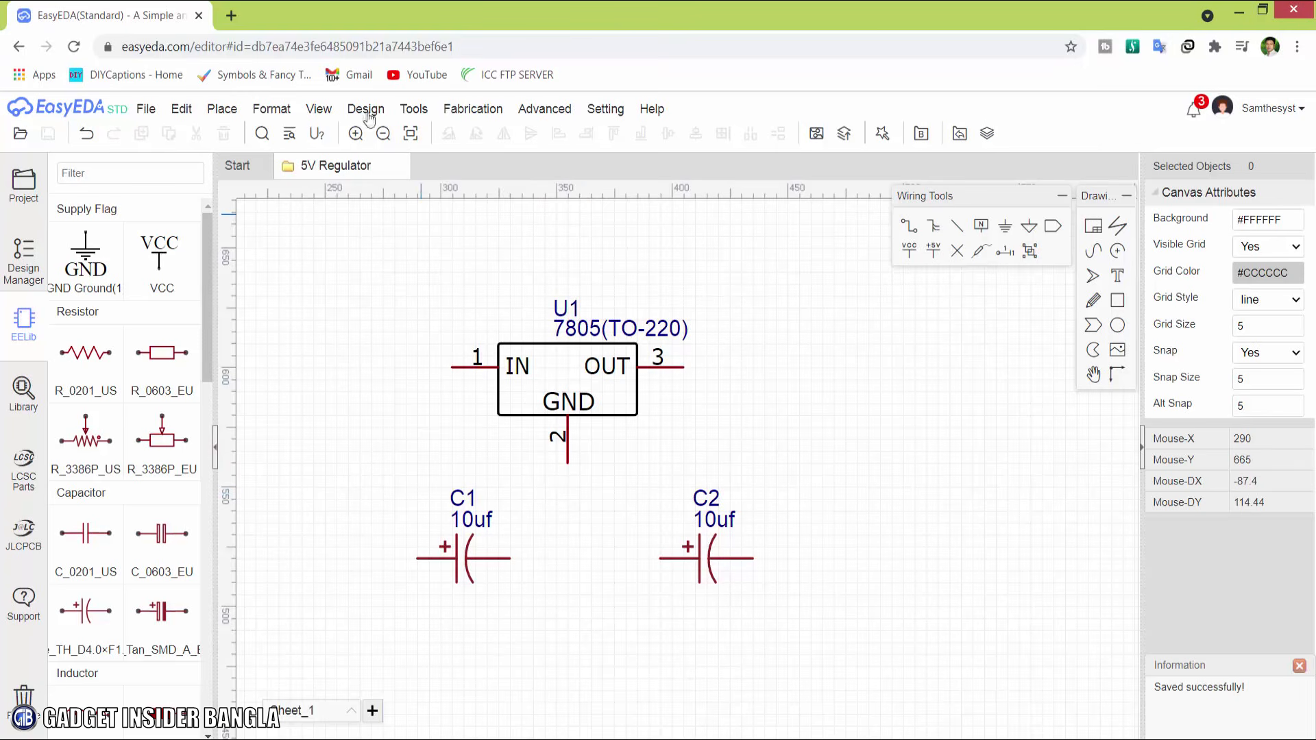
pyautogui.moveTo(368, 111)
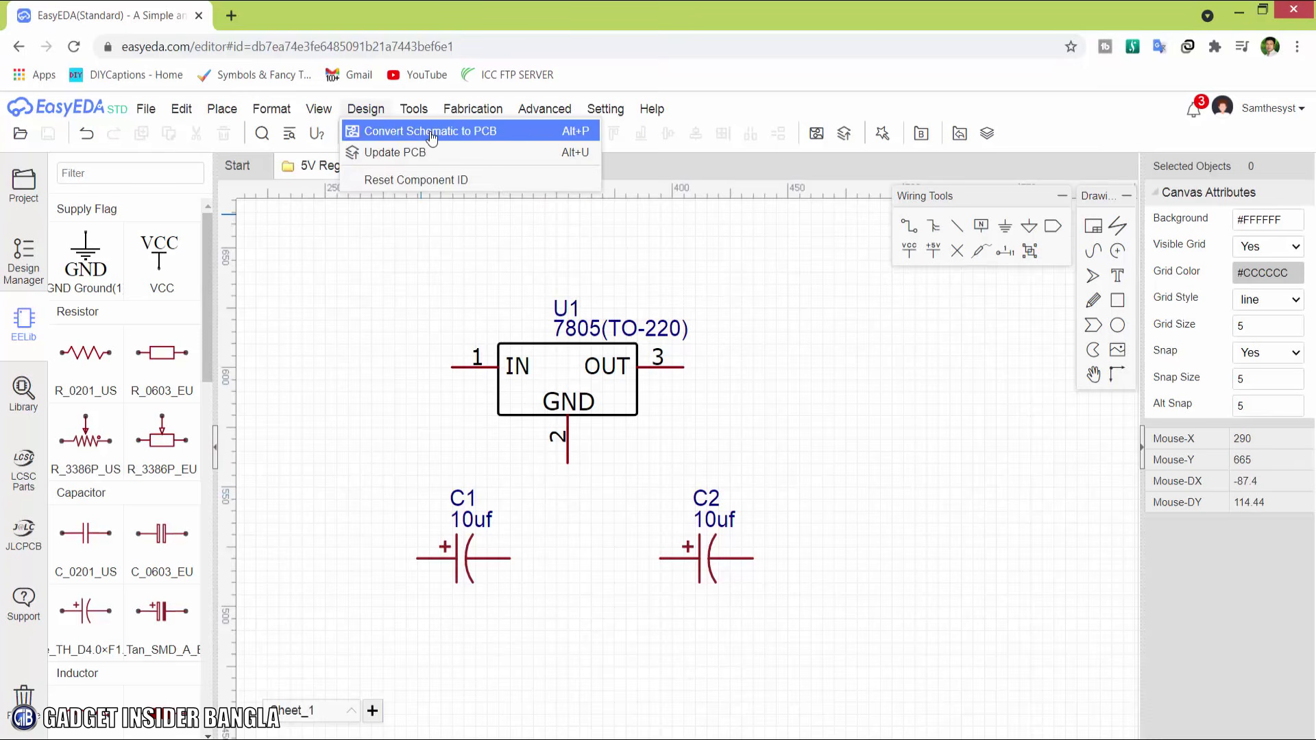
pyautogui.click(430, 131)
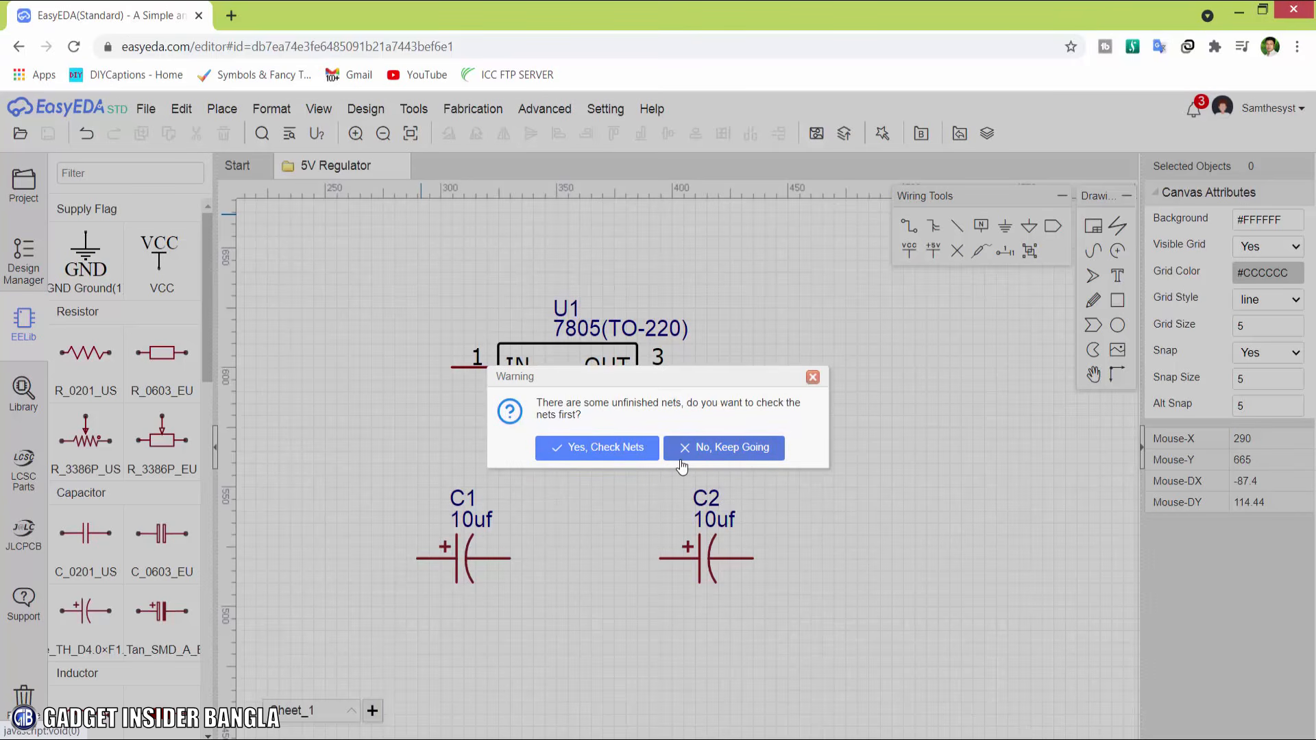
pyautogui.click(730, 454)
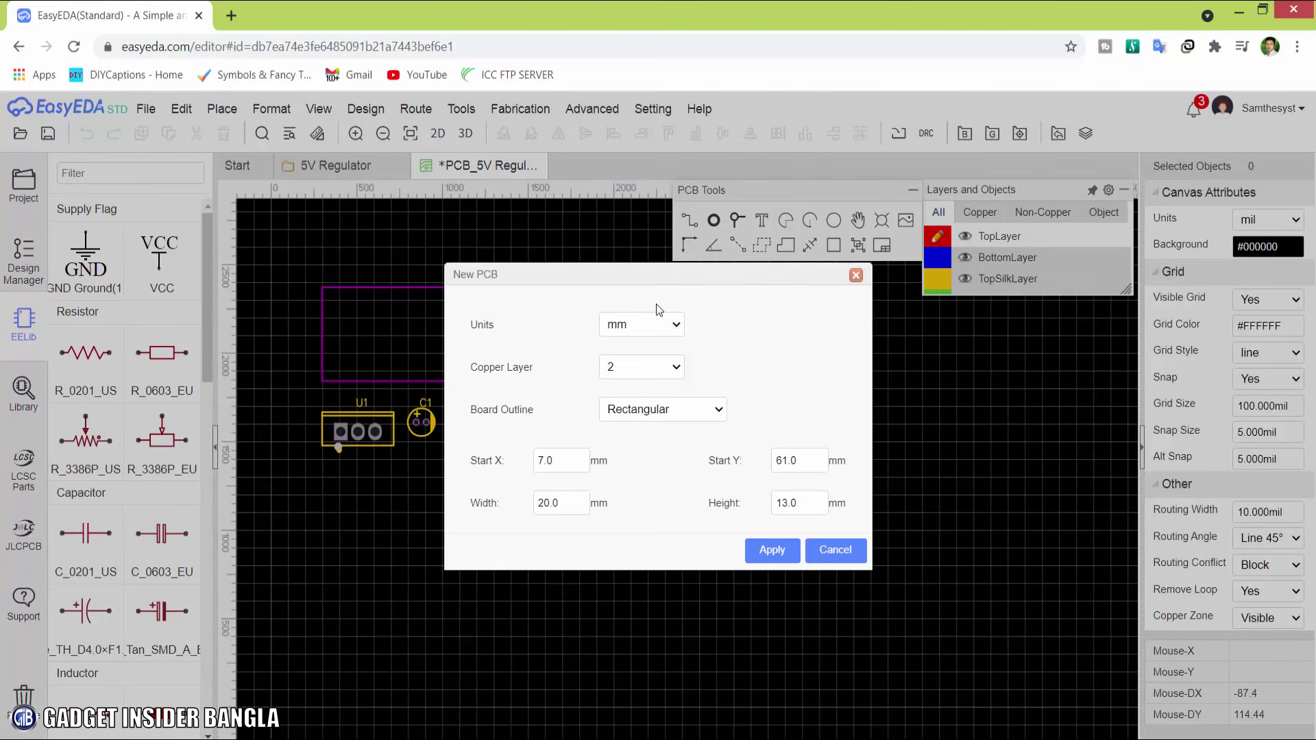
pyautogui.click(771, 552)
# Step: Move U1, C1 and C2 inside the board outline, with the two capacitors side by side above the regulator
pyautogui.scroll(3, 479, 330)
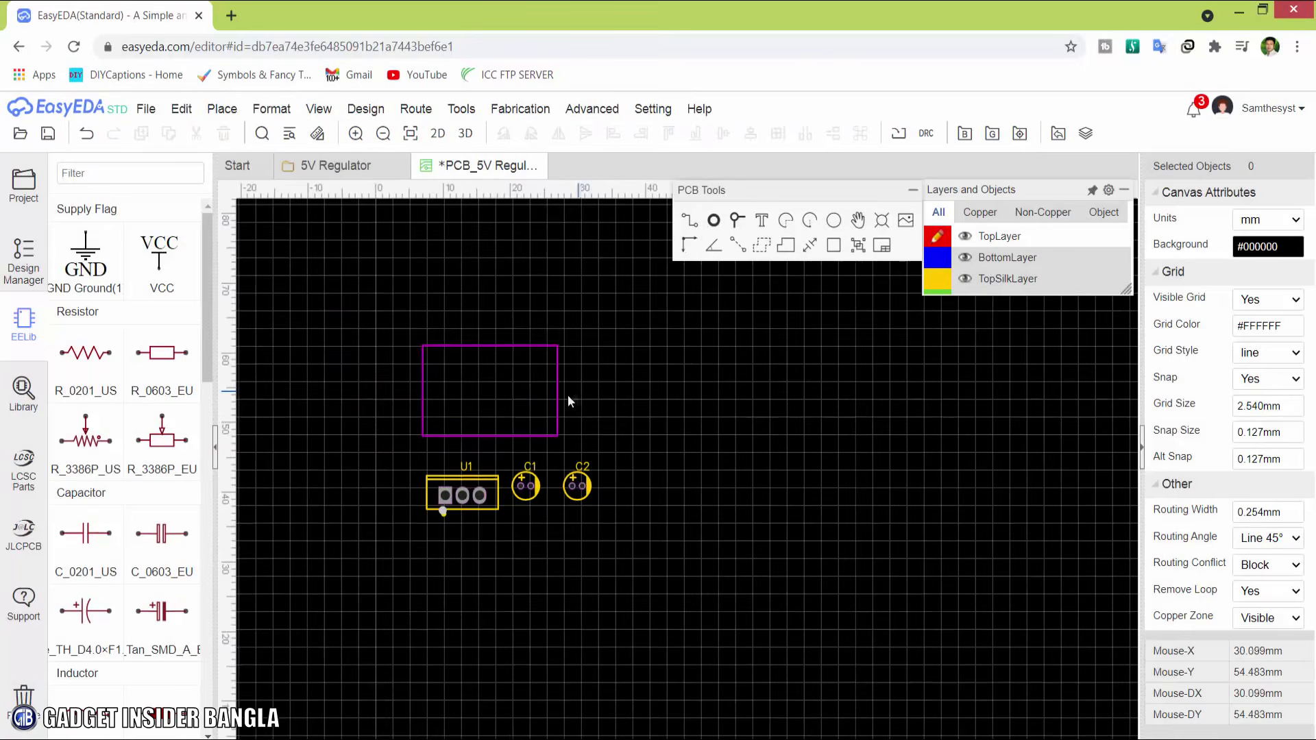
pyautogui.scroll(1, 567, 395)
pyautogui.moveTo(559, 397); pyautogui.dragTo(629, 399, button='right')
pyautogui.scroll(1, 591, 402)
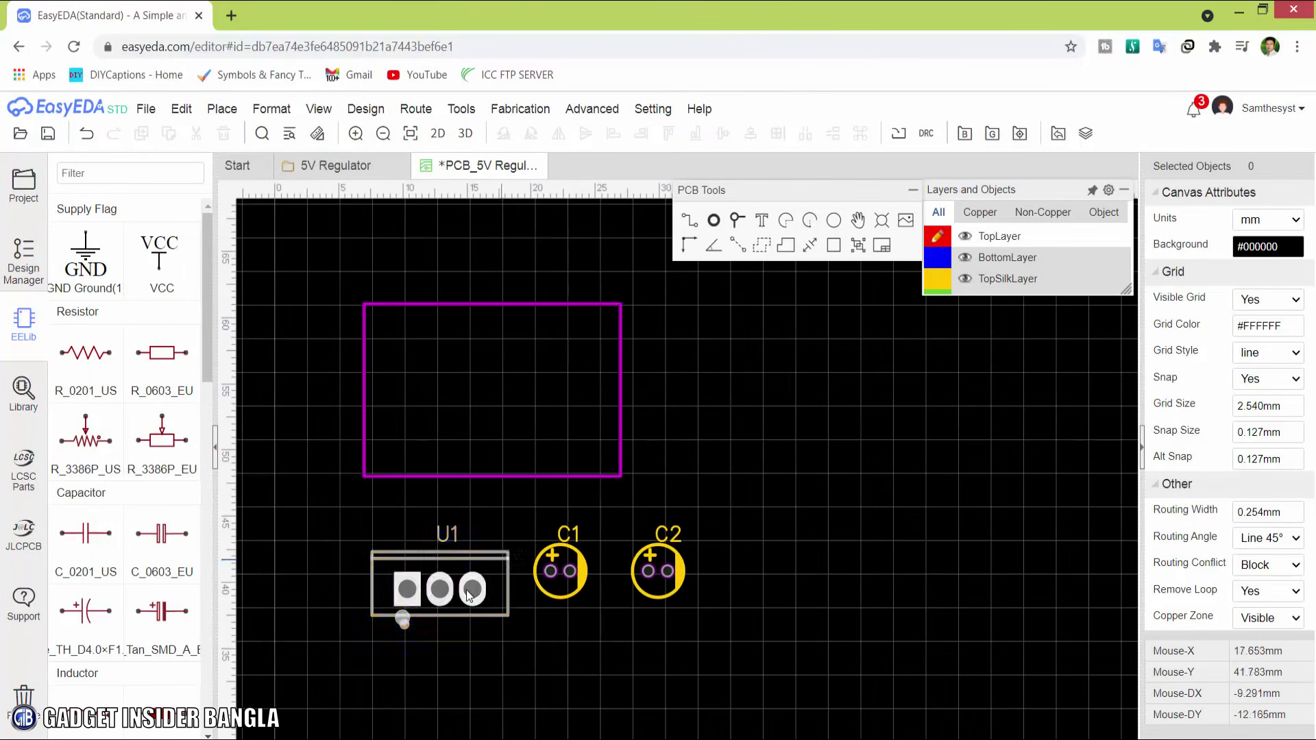
pyautogui.moveTo(473, 593); pyautogui.dragTo(520, 441)
pyautogui.moveTo(579, 599); pyautogui.dragTo(438, 370)
pyautogui.moveTo(679, 573); pyautogui.dragTo(581, 346)
pyautogui.click(442, 353)
pyautogui.moveTo(503, 405); pyautogui.dragTo(498, 402)
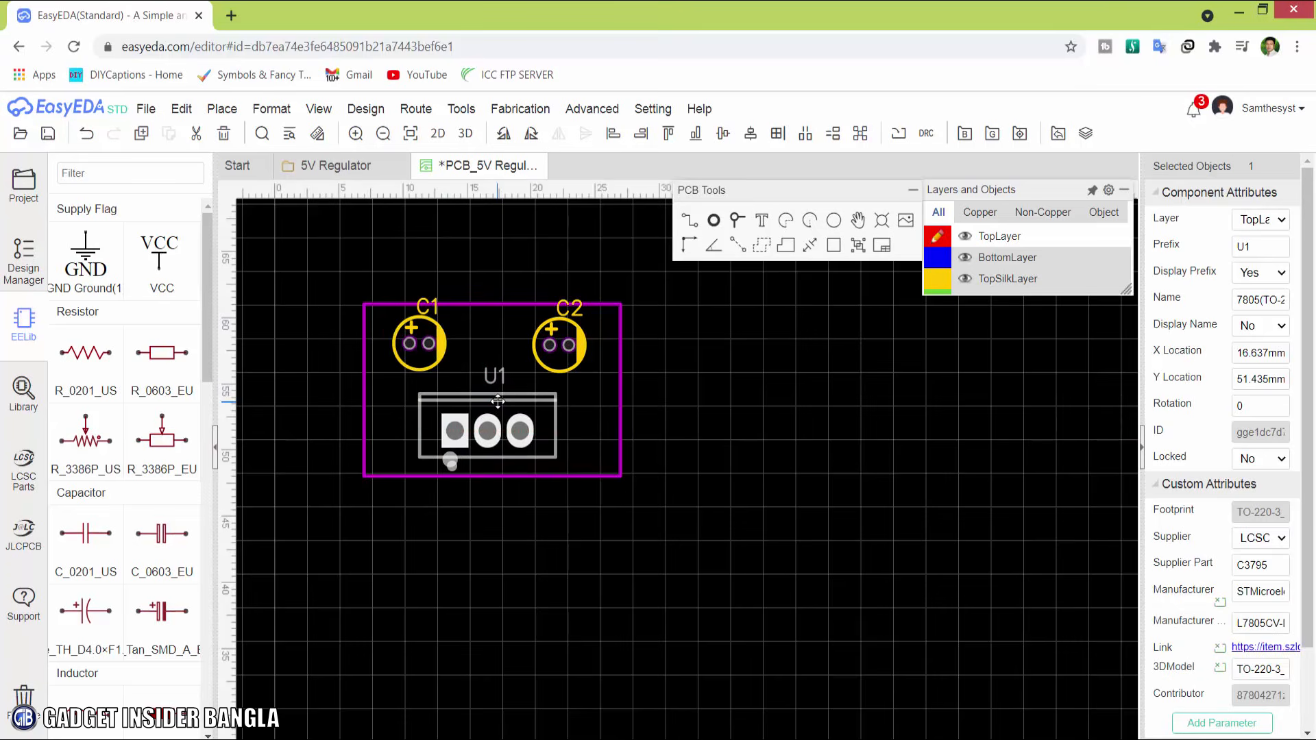
# Step: Rotate capacitors C1 and C2 by 90 degrees so that their plus pads face the regulator
pyautogui.click(445, 353)
pyautogui.press('space')
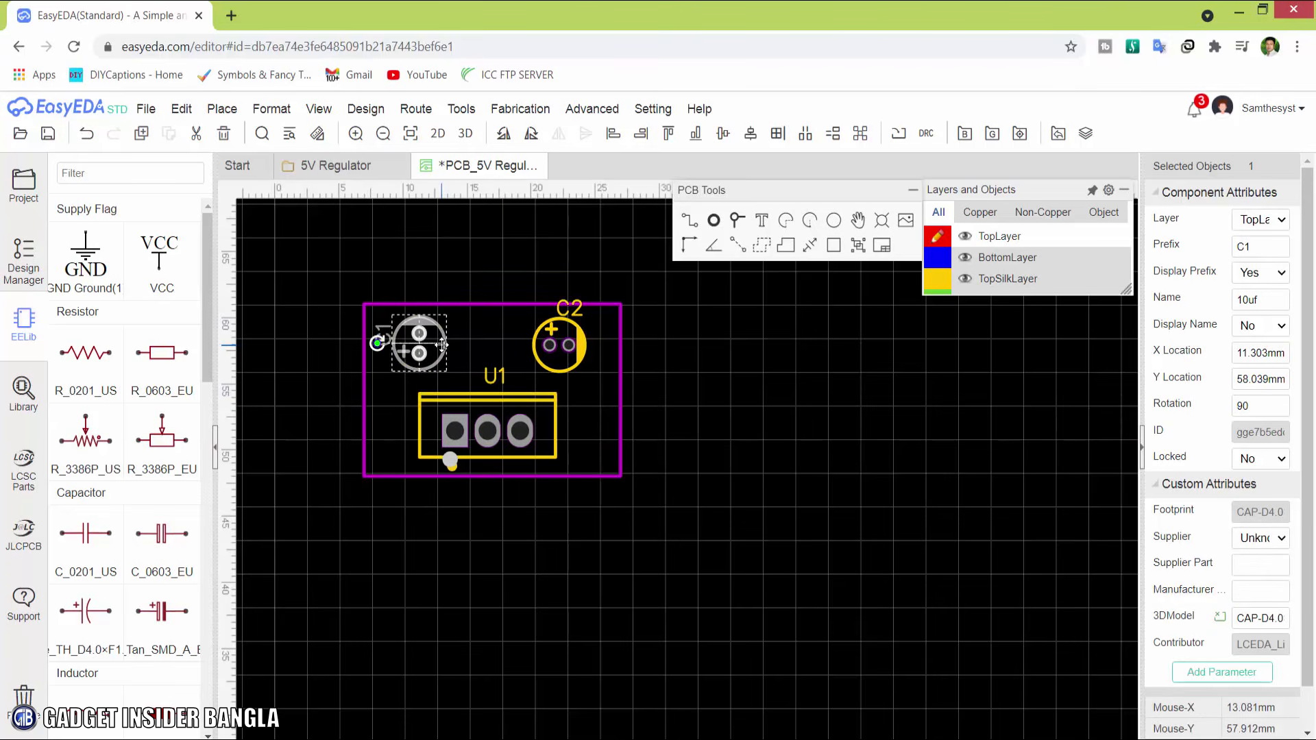
pyautogui.click(569, 350)
pyautogui.press('space')
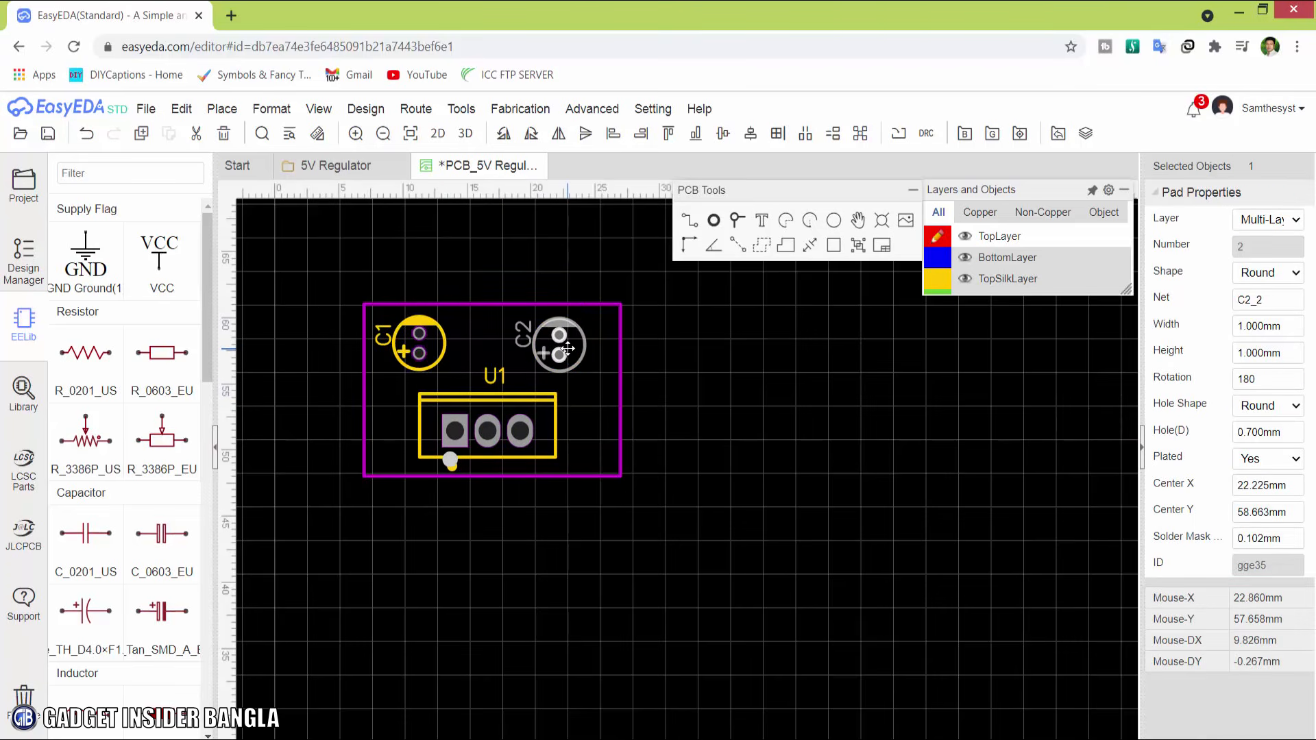
pyautogui.click(599, 404)
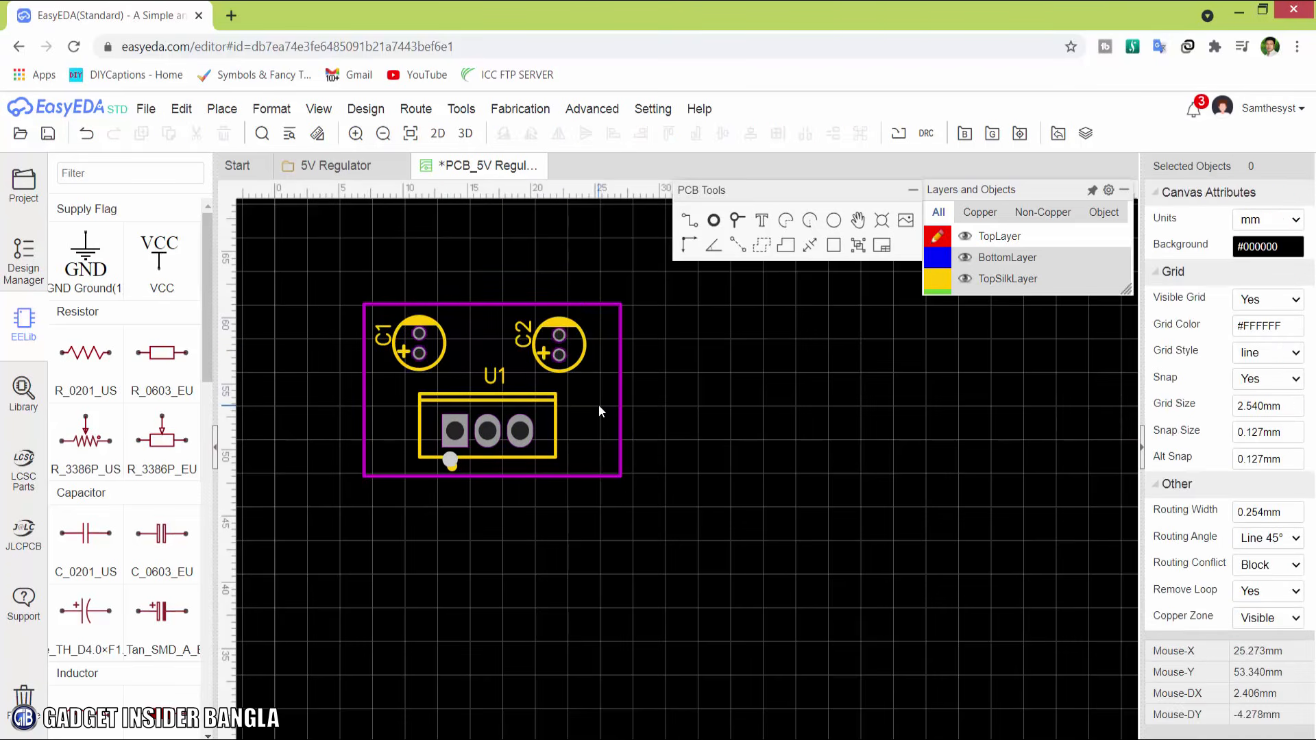
# Step: Route a top-layer track from C1's upper pad, C1_2, to C2's upper pad, C2_2
pyautogui.click(690, 222)
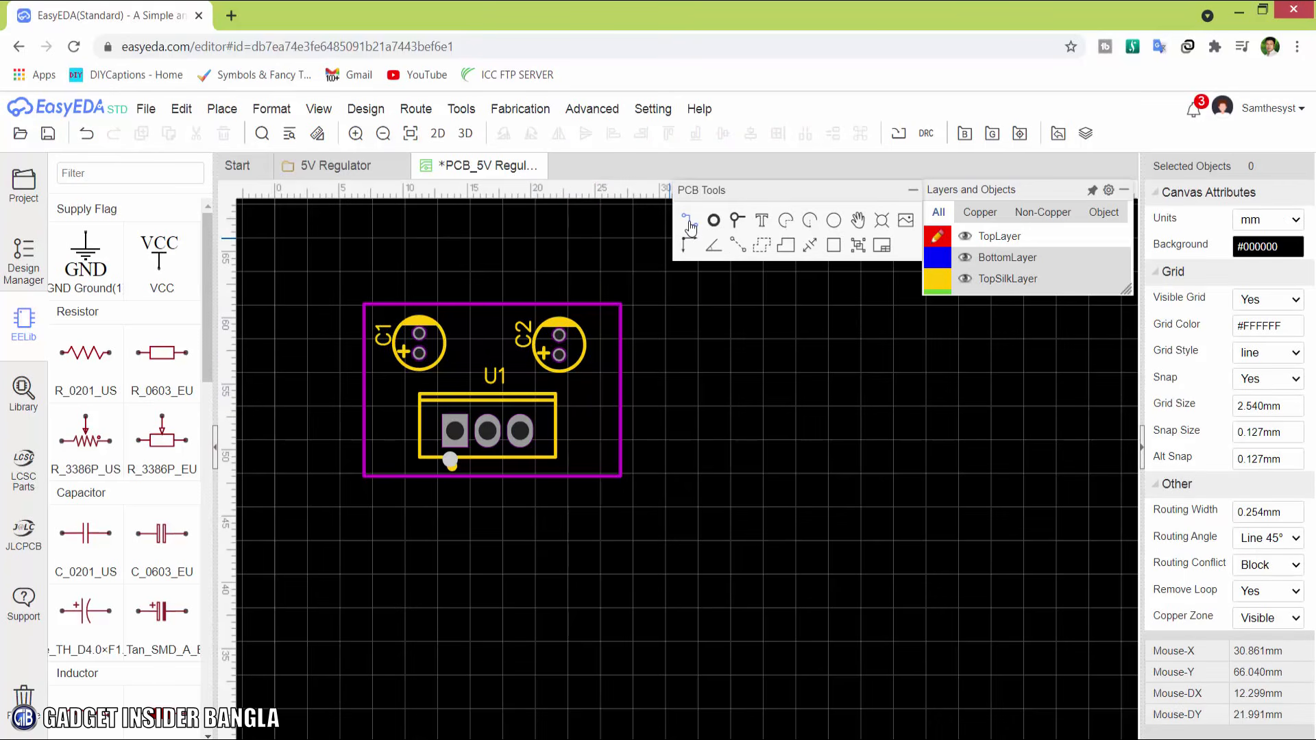
pyautogui.click(419, 334)
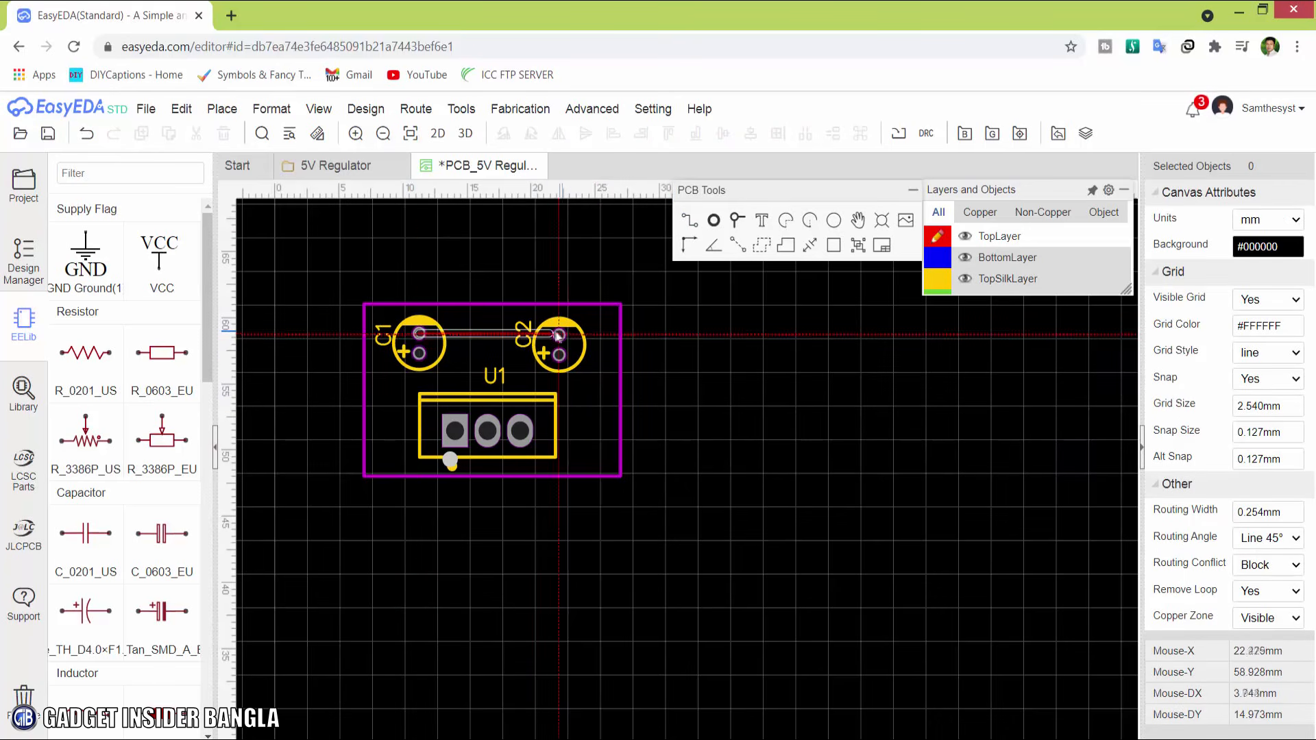
pyautogui.scroll(3, 555, 332)
pyautogui.click(543, 340)
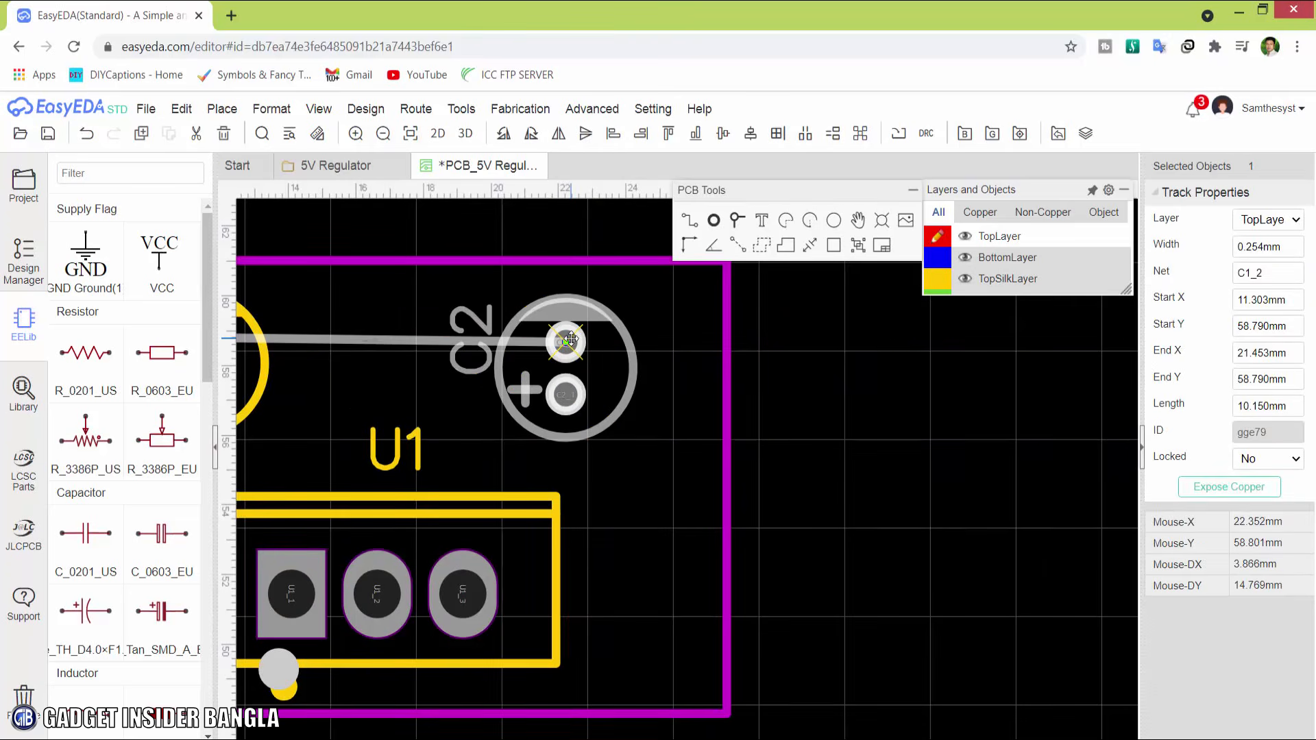
pyautogui.scroll(-3, 521, 361)
pyautogui.click(516, 418)
pyautogui.scroll(-2, 511, 367)
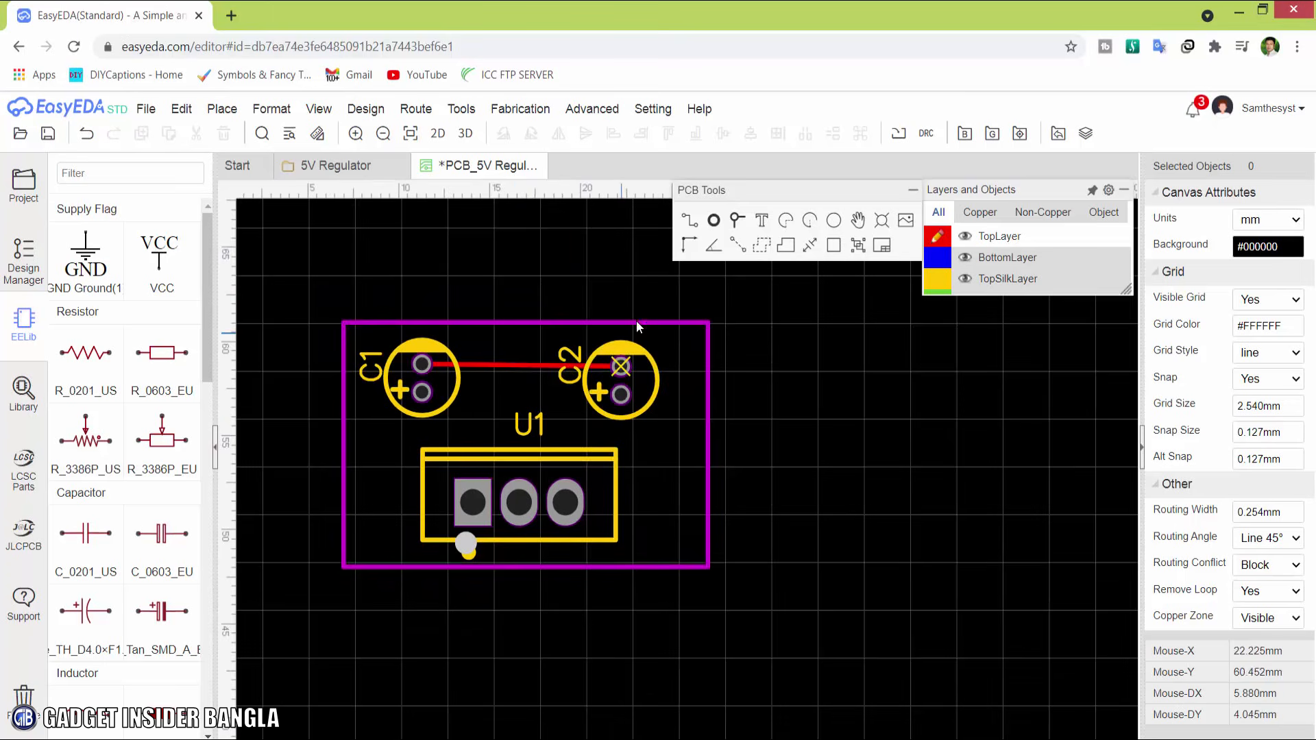
# Step: Route a vertical track from U1's middle pad up to the track joining the two capacitors
pyautogui.click(690, 223)
pyautogui.click(519, 502)
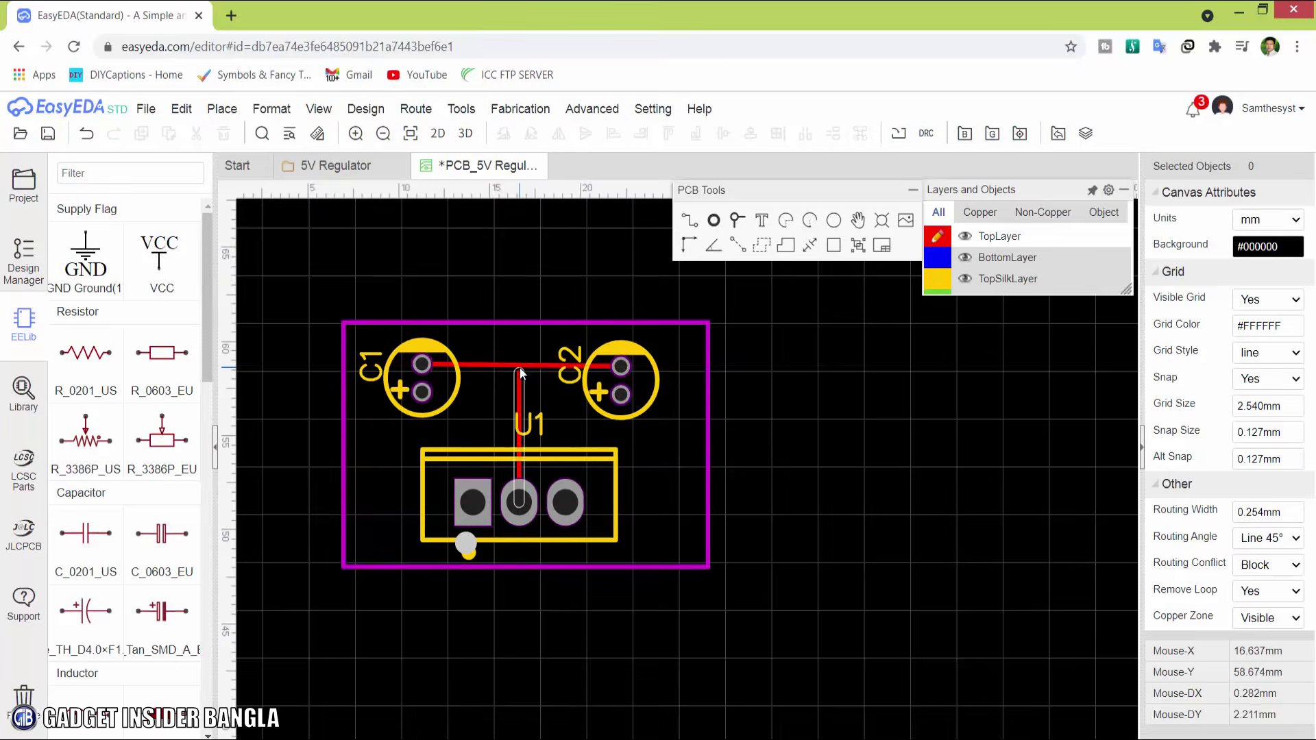
pyautogui.click(519, 366)
pyautogui.scroll(3, 520, 367)
pyautogui.click(553, 413)
pyautogui.scroll(-3, 555, 419)
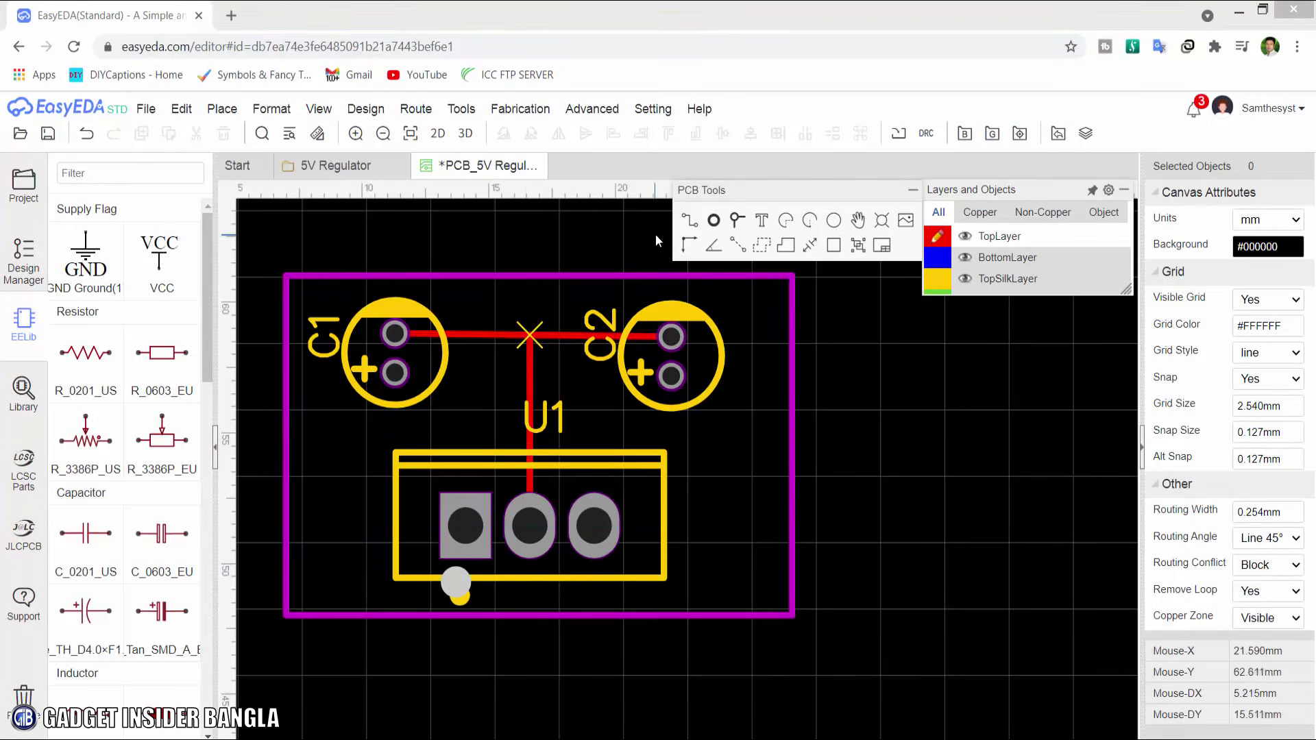
# Step: Route a track with a right-angle bend from U1's square pad 1 to C1's plus pad, C1_1
pyautogui.click(464, 527)
pyautogui.click(410, 370)
pyautogui.rightClick(414, 365)
pyautogui.click(414, 364)
pyautogui.scroll(4, 411, 373)
pyautogui.click(429, 375)
pyautogui.moveTo(429, 375); pyautogui.dragTo(371, 375)
pyautogui.scroll(-3, 373, 377)
pyautogui.click(409, 421)
# Step: Route a track with a right-angle bend from U1's pad 3 to C2's plus pad, C2_1
pyautogui.click(689, 220)
pyautogui.click(633, 581)
pyautogui.scroll(3, 726, 383)
pyautogui.click(689, 393)
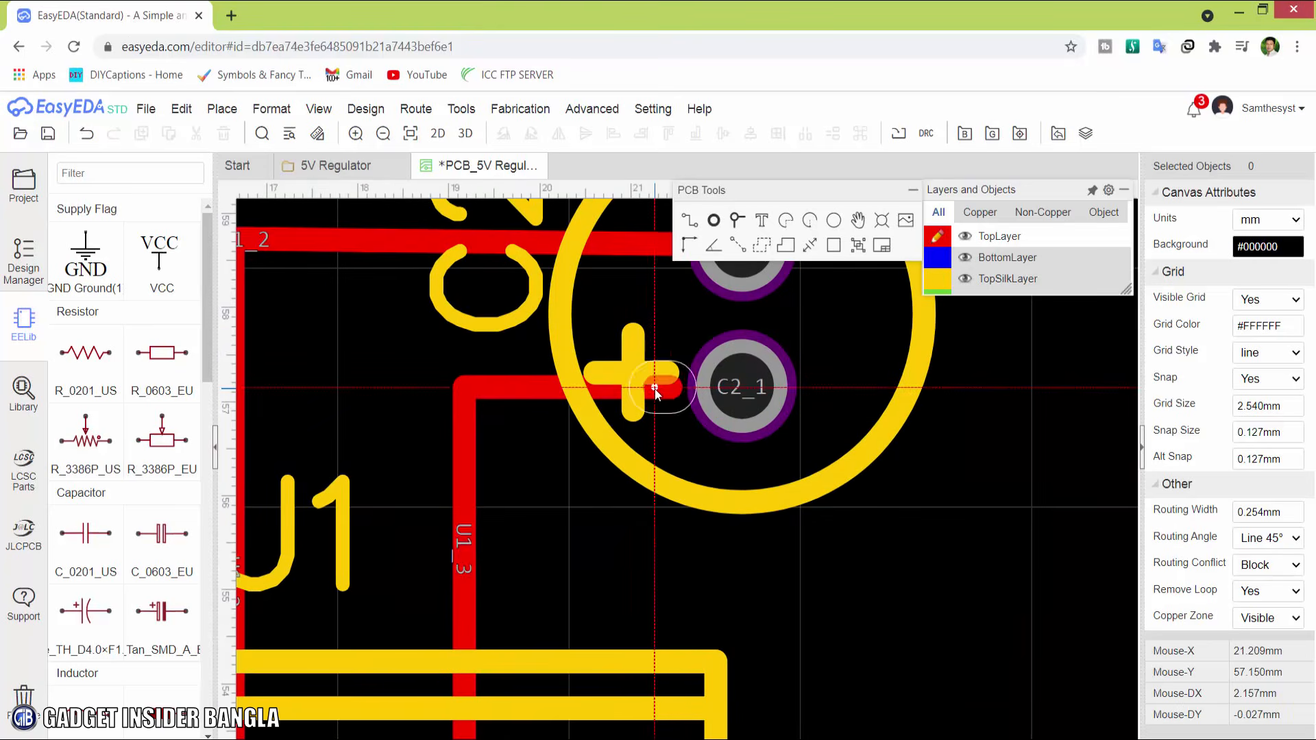
pyautogui.click(655, 388)
pyautogui.scroll(-3, 732, 445)
pyautogui.click(732, 473)
pyautogui.scroll(-2, 736, 476)
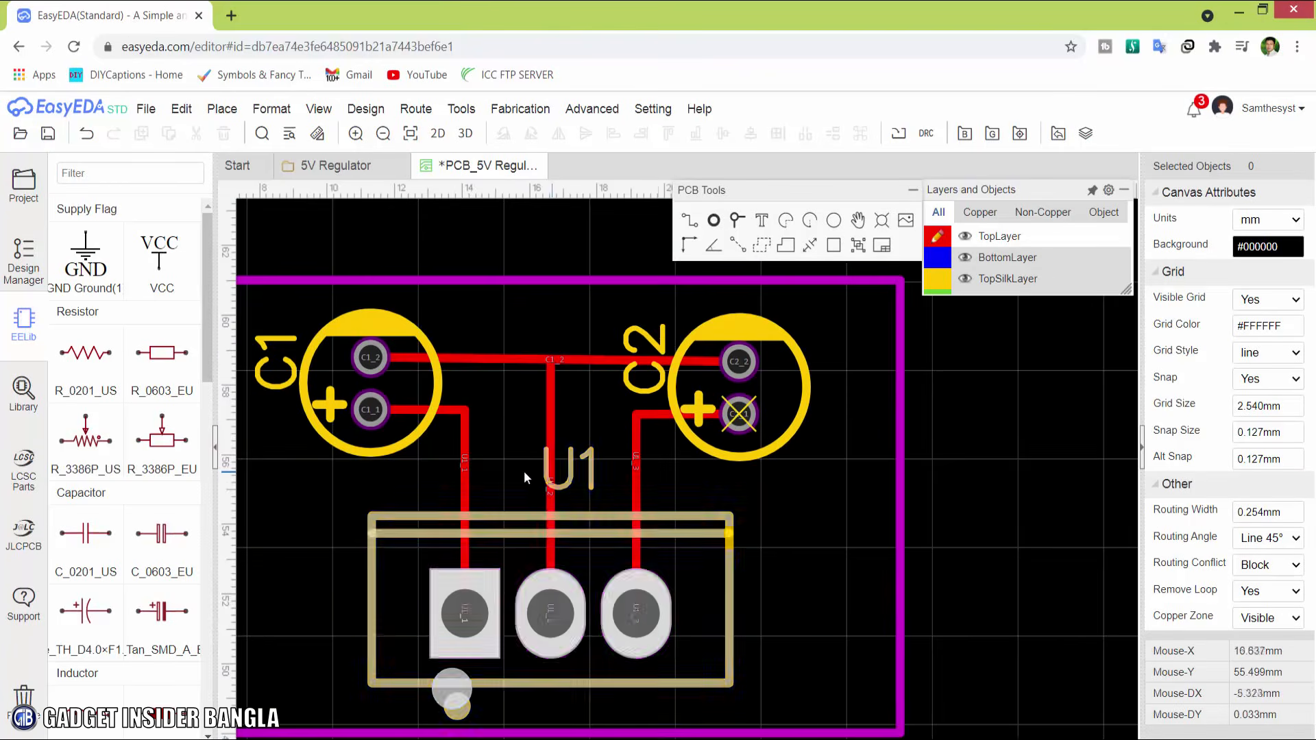
pyautogui.moveTo(529, 464); pyautogui.dragTo(593, 425, button='right')
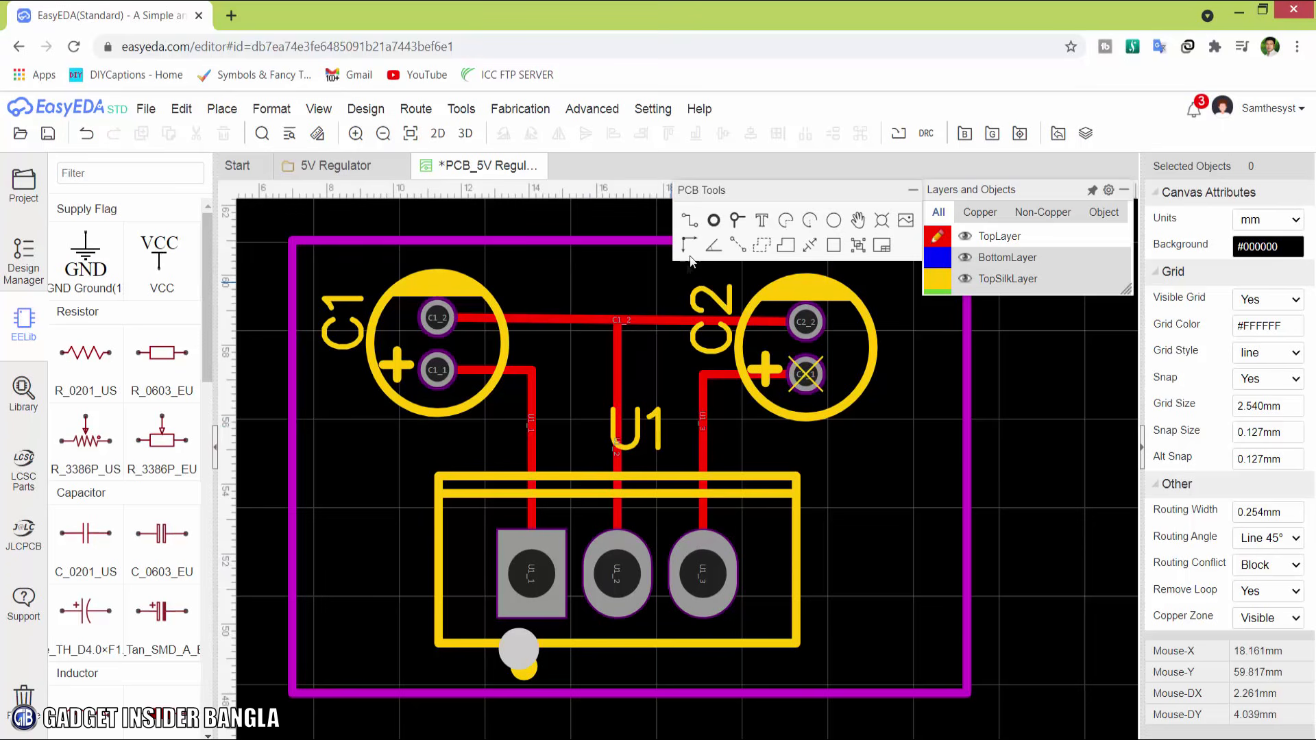
# Step: Place four free pads inside the board outline, two on each side of U1, one above the other
pyautogui.click(714, 222)
pyautogui.click(351, 624)
pyautogui.click(352, 493)
pyautogui.click(895, 489)
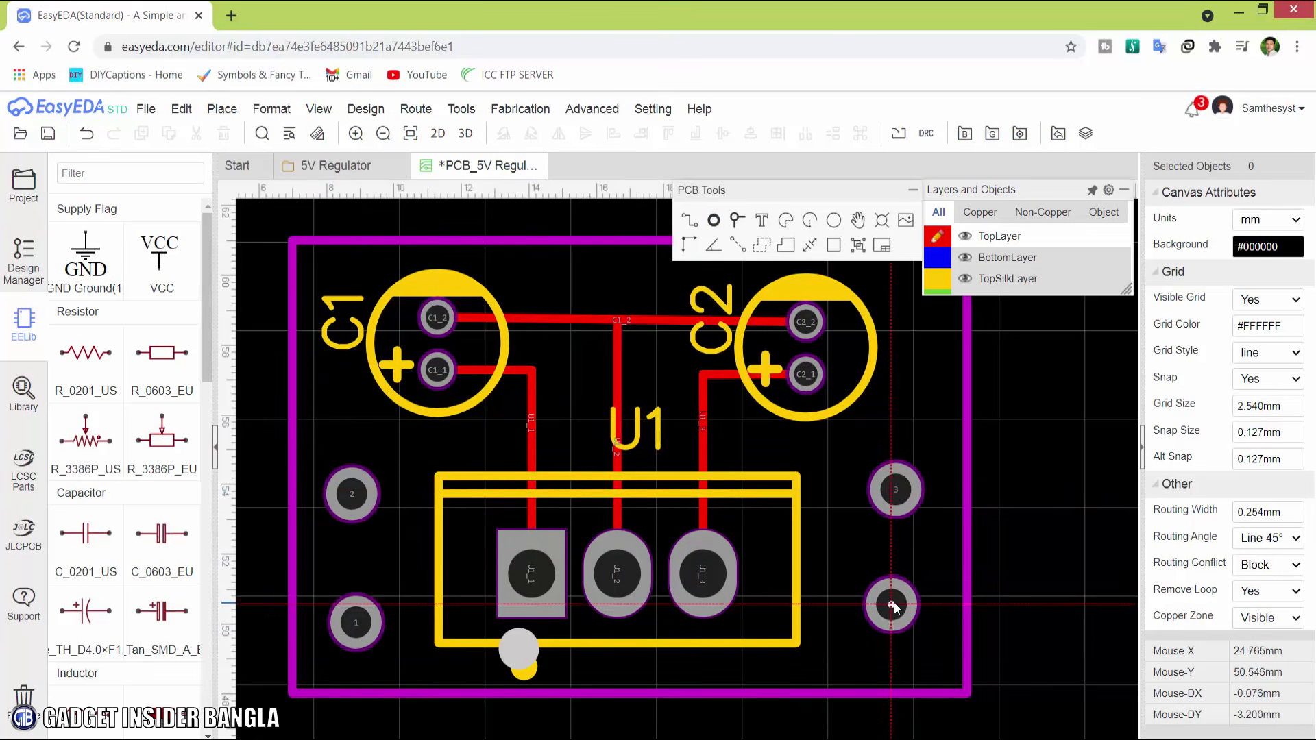
pyautogui.click(891, 622)
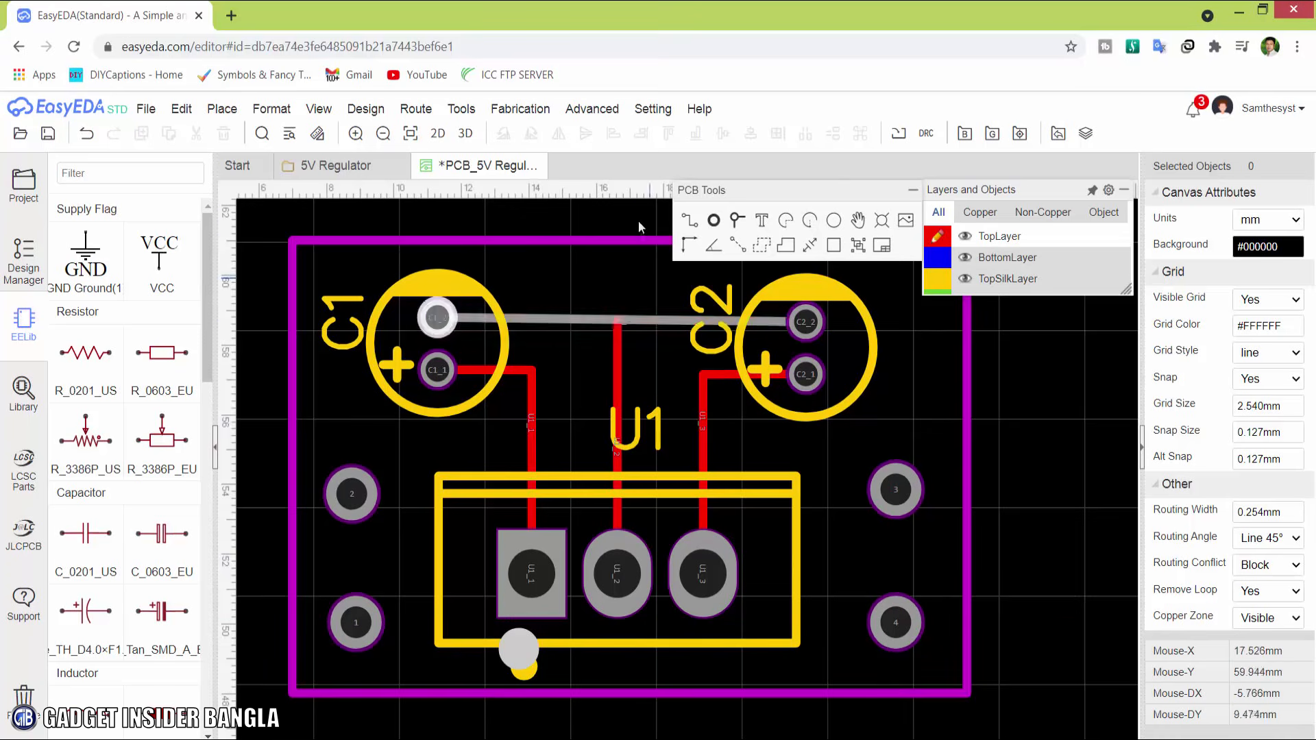
# Step: Route a track from C1's upper pad, C1_2, around the capacitor and down to free pad 2
pyautogui.click(690, 220)
pyautogui.click(437, 319)
pyautogui.click(353, 320)
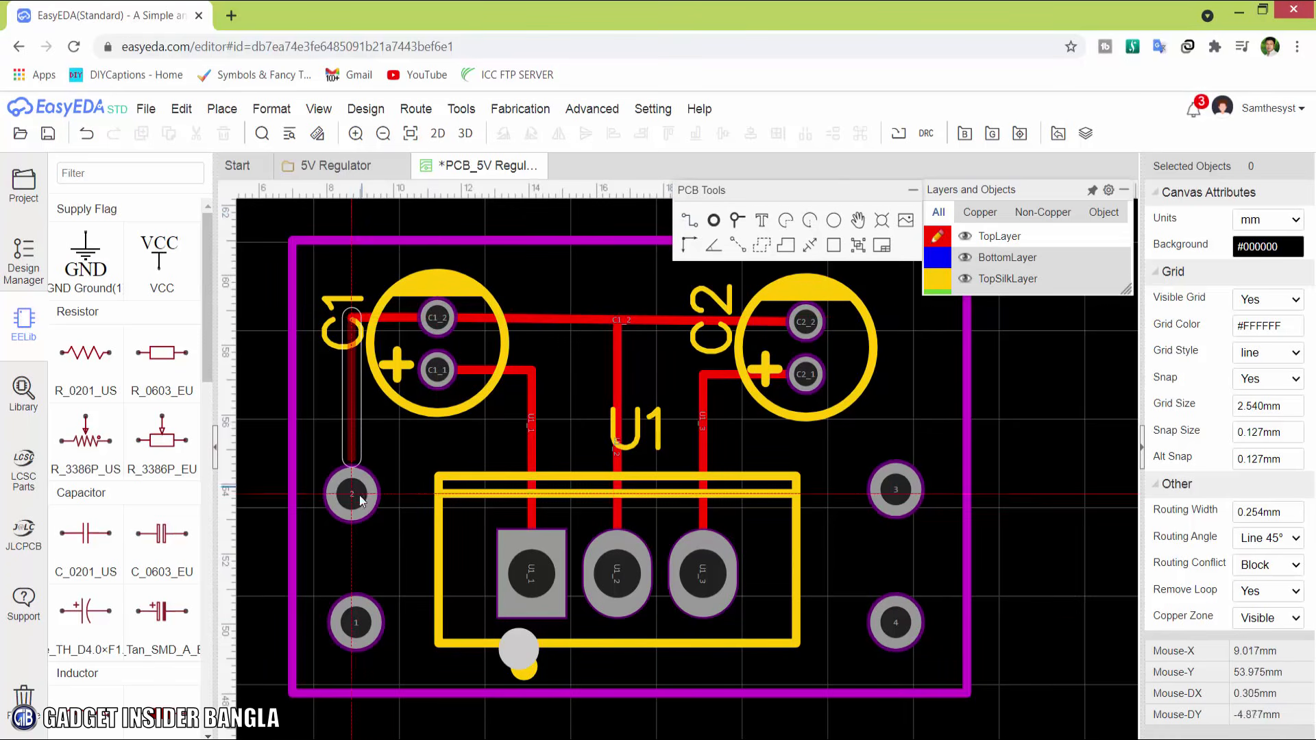
pyautogui.click(353, 495)
pyautogui.scroll(3, 351, 462)
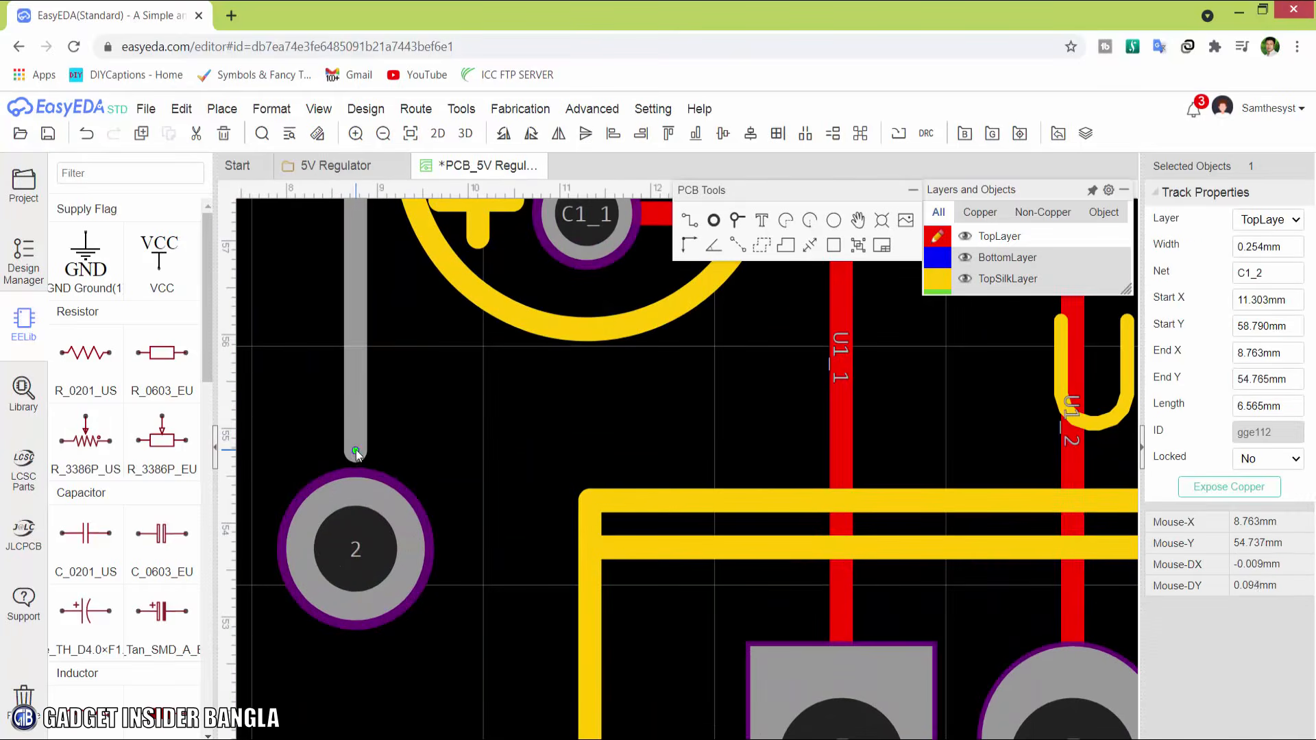
pyautogui.scroll(-3, 442, 487)
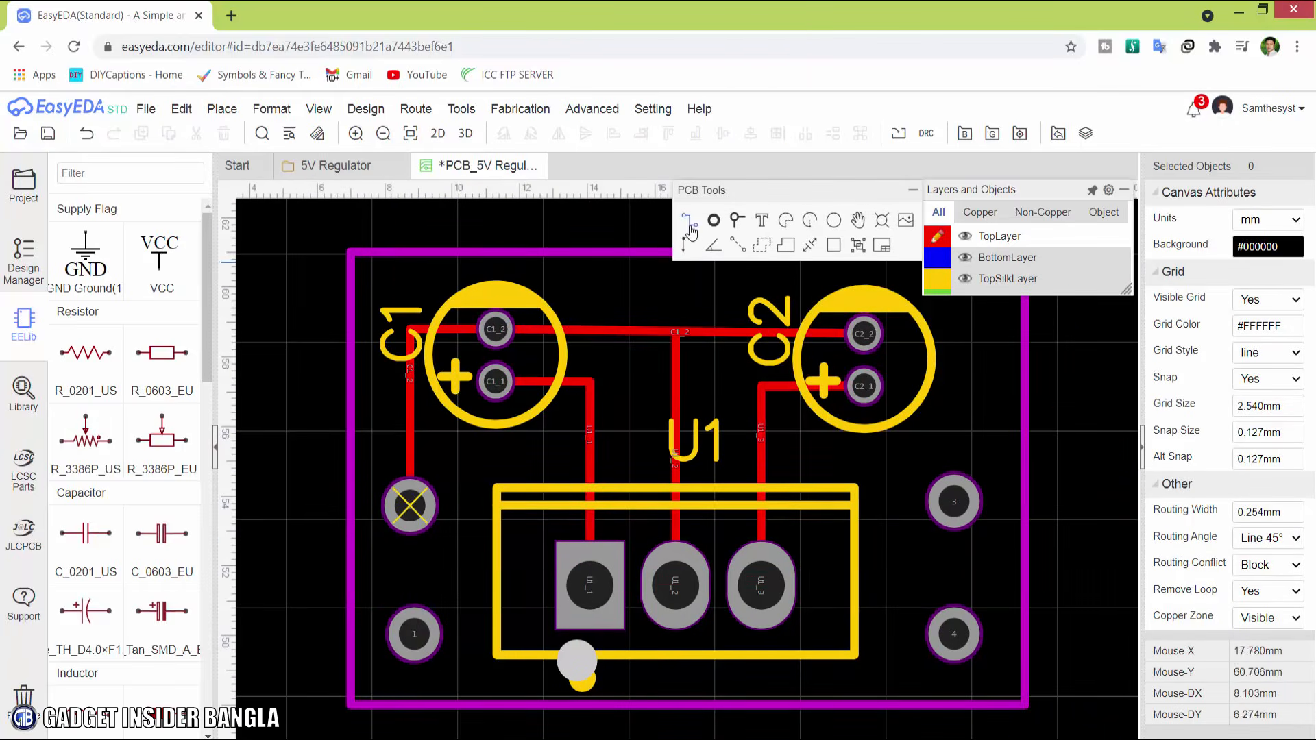
# Step: Route a track with a right-angle bend from U1's square pad 1 to free pad 1
pyautogui.click(589, 587)
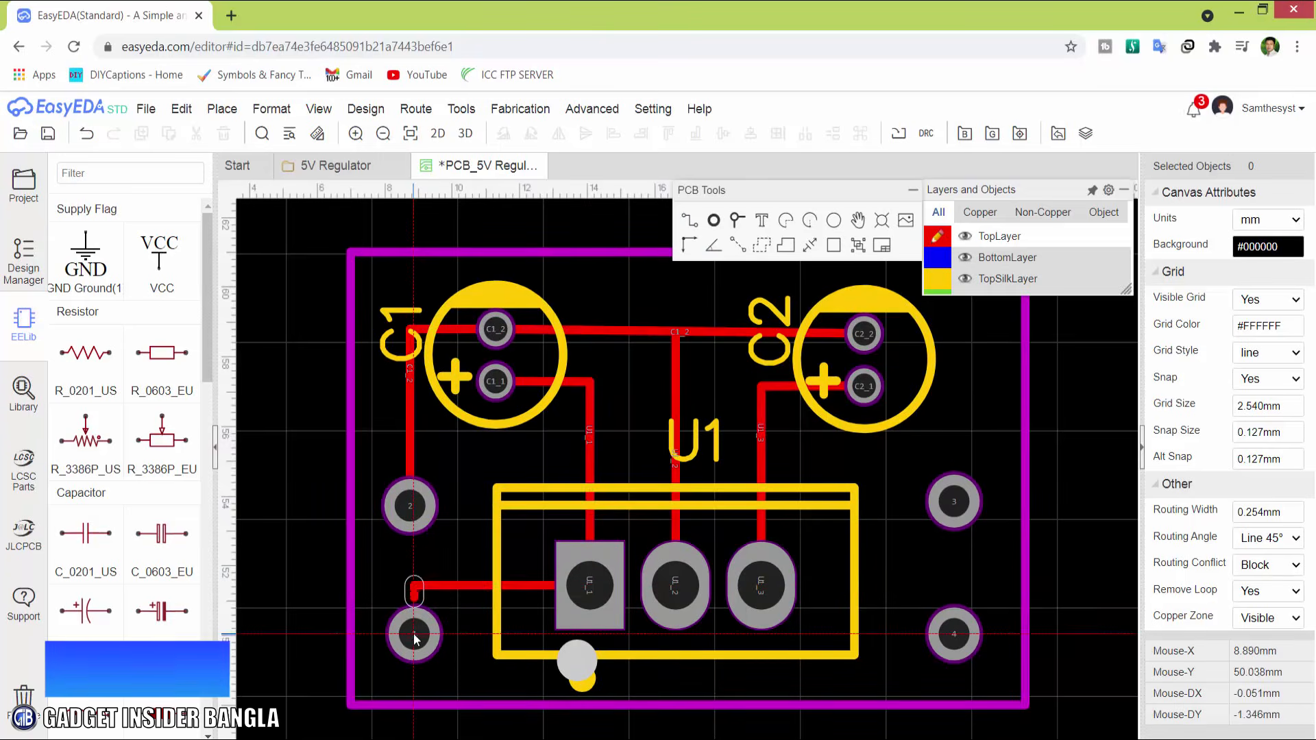
pyautogui.scroll(5, 414, 633)
pyautogui.click(420, 604)
pyautogui.scroll(-5, 418, 617)
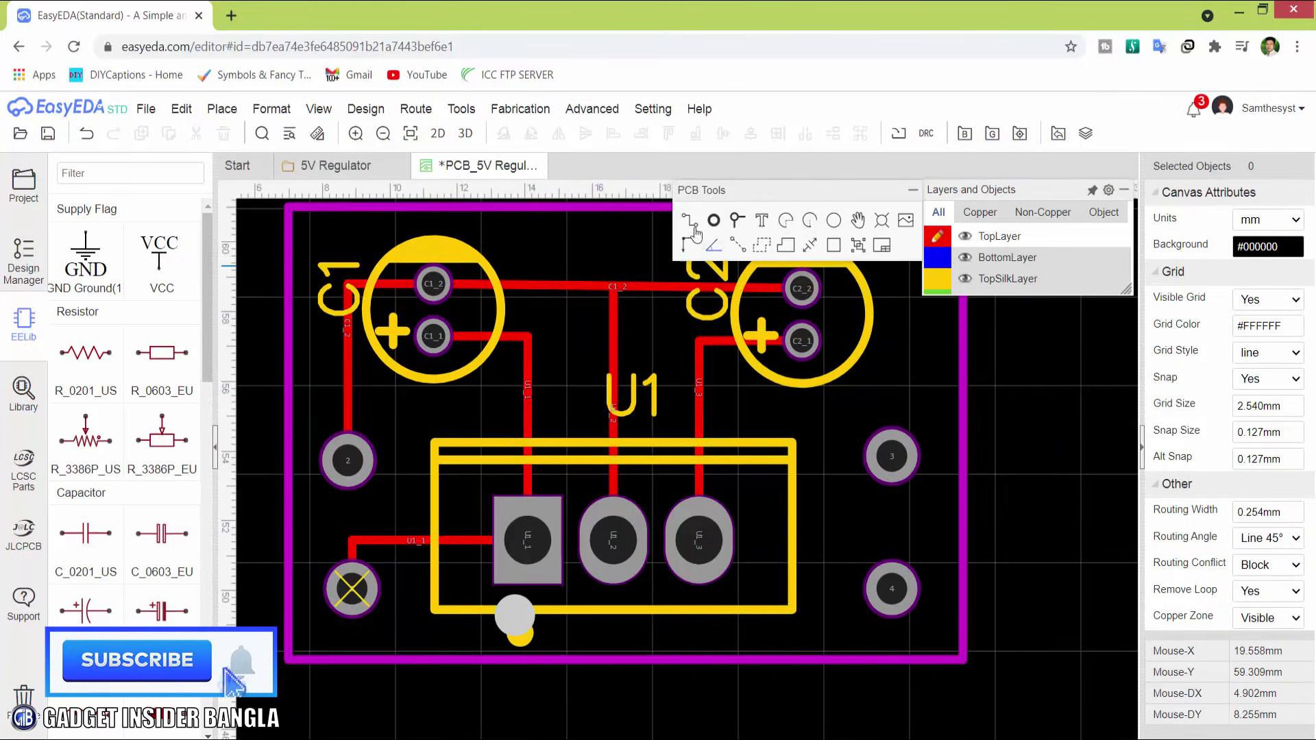
pyautogui.moveTo(801, 342); pyautogui.dragTo(765, 415, button='right')
pyautogui.click(768, 363)
pyautogui.rightClick(838, 366)
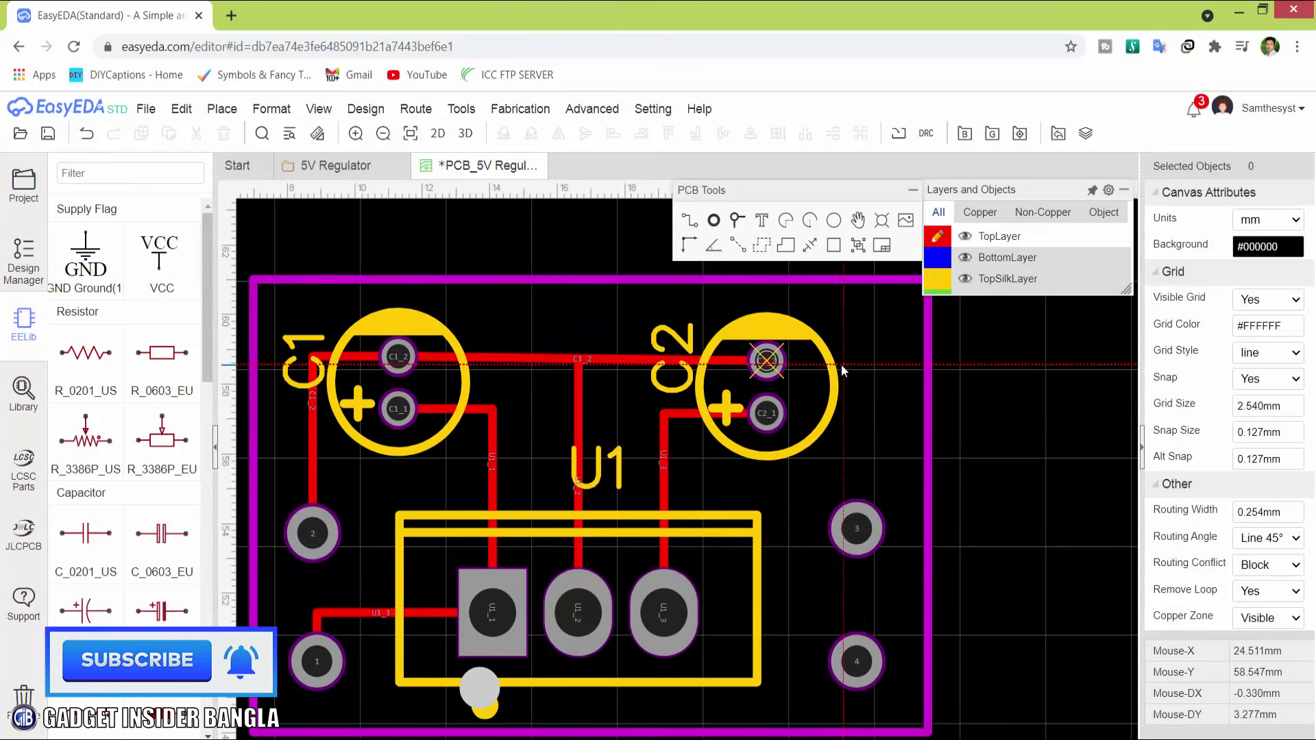
pyautogui.scroll(1, 857, 530)
pyautogui.scroll(-1, 857, 530)
# Step: Route a track with a right-angle bend from free pad 3 to C2's upper pad, C2_2, and align its end with the pad centre
pyautogui.click(857, 530)
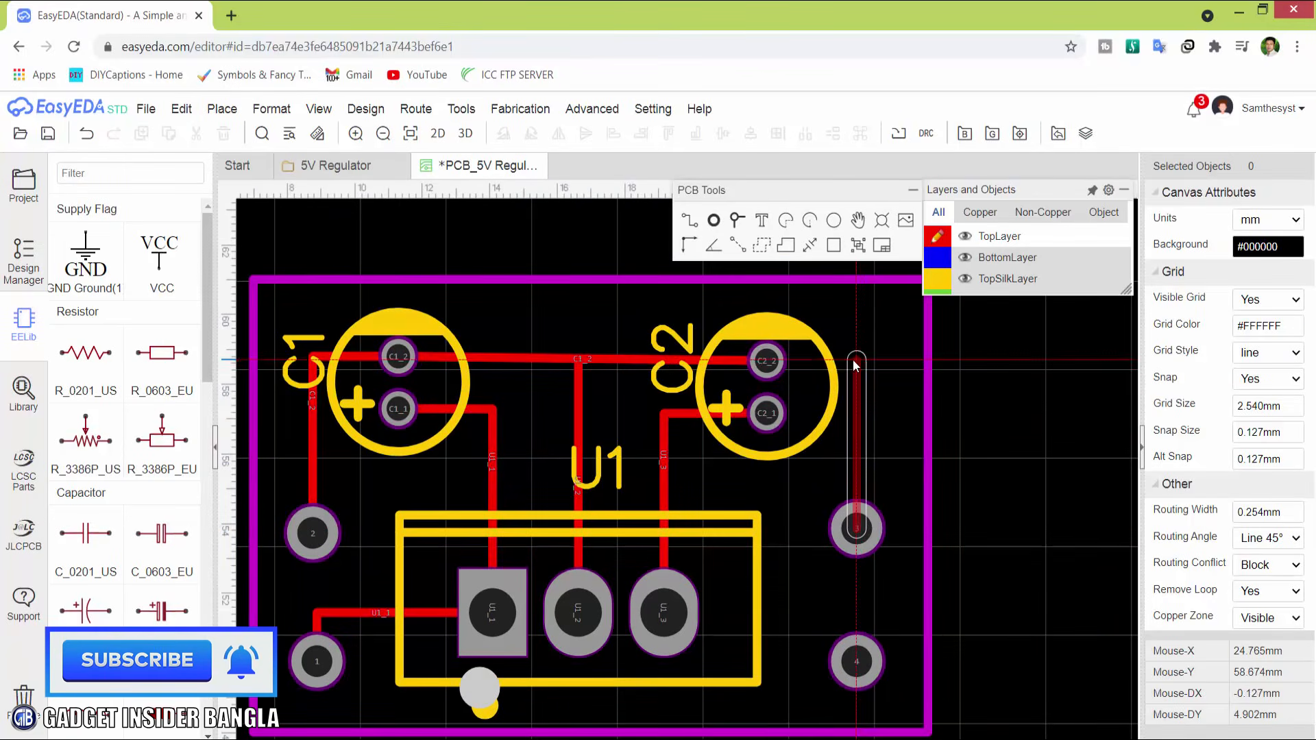
pyautogui.click(855, 361)
pyautogui.click(775, 364)
pyautogui.rightClick(776, 363)
pyautogui.scroll(3, 777, 362)
pyautogui.click(857, 359)
pyautogui.moveTo(836, 358); pyautogui.dragTo(735, 358)
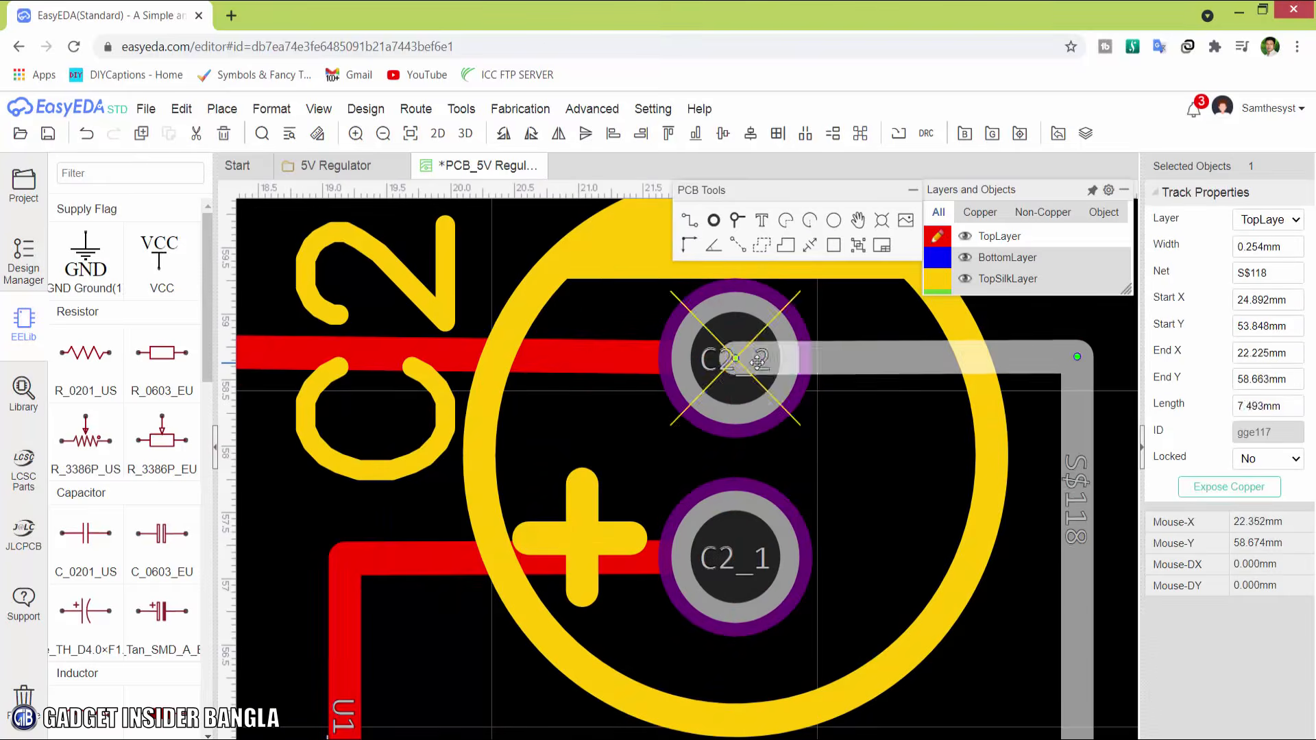
pyautogui.click(866, 437)
# Step: Route a track with a right-angle bend from U1's pad 3 to free pad 4, ending at the pad centre
pyautogui.scroll(-3, 866, 438)
pyautogui.moveTo(938, 513); pyautogui.dragTo(924, 429, button='right')
pyautogui.click(865, 550)
pyautogui.press('w')
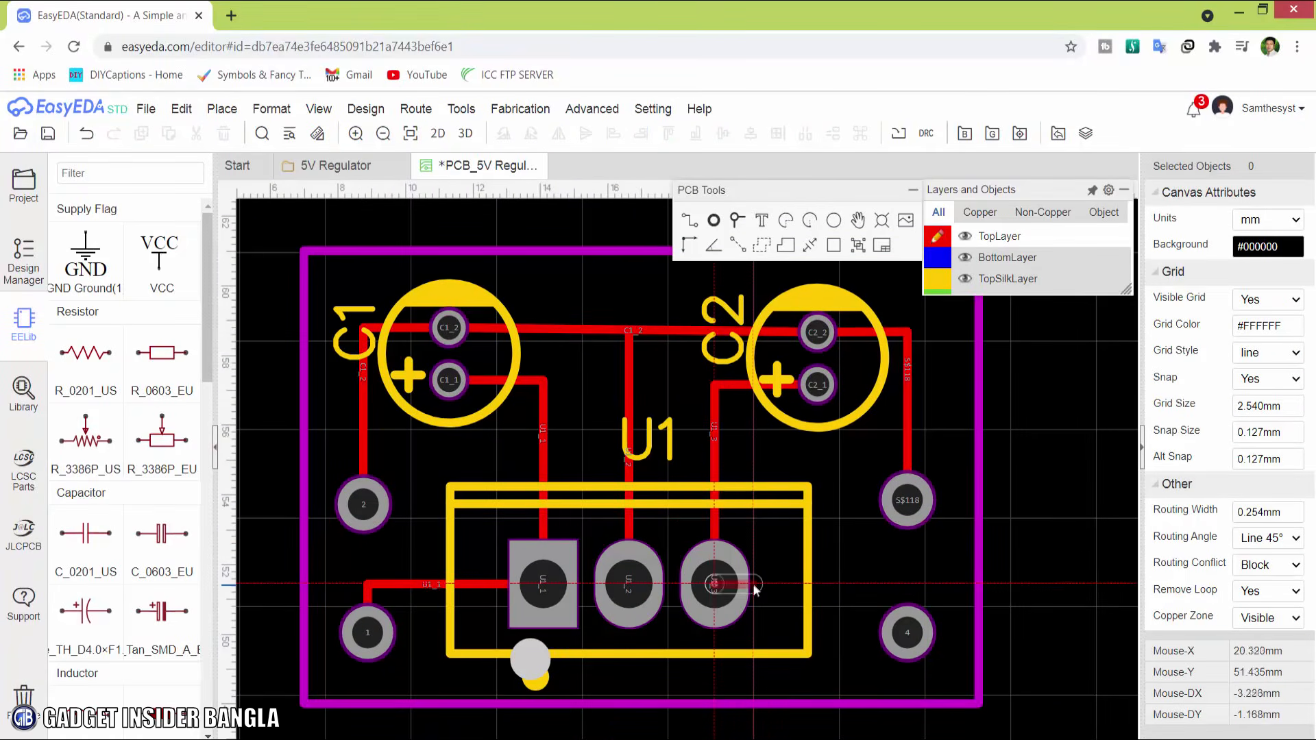
pyautogui.click(715, 584)
pyautogui.click(906, 585)
pyautogui.scroll(5, 908, 606)
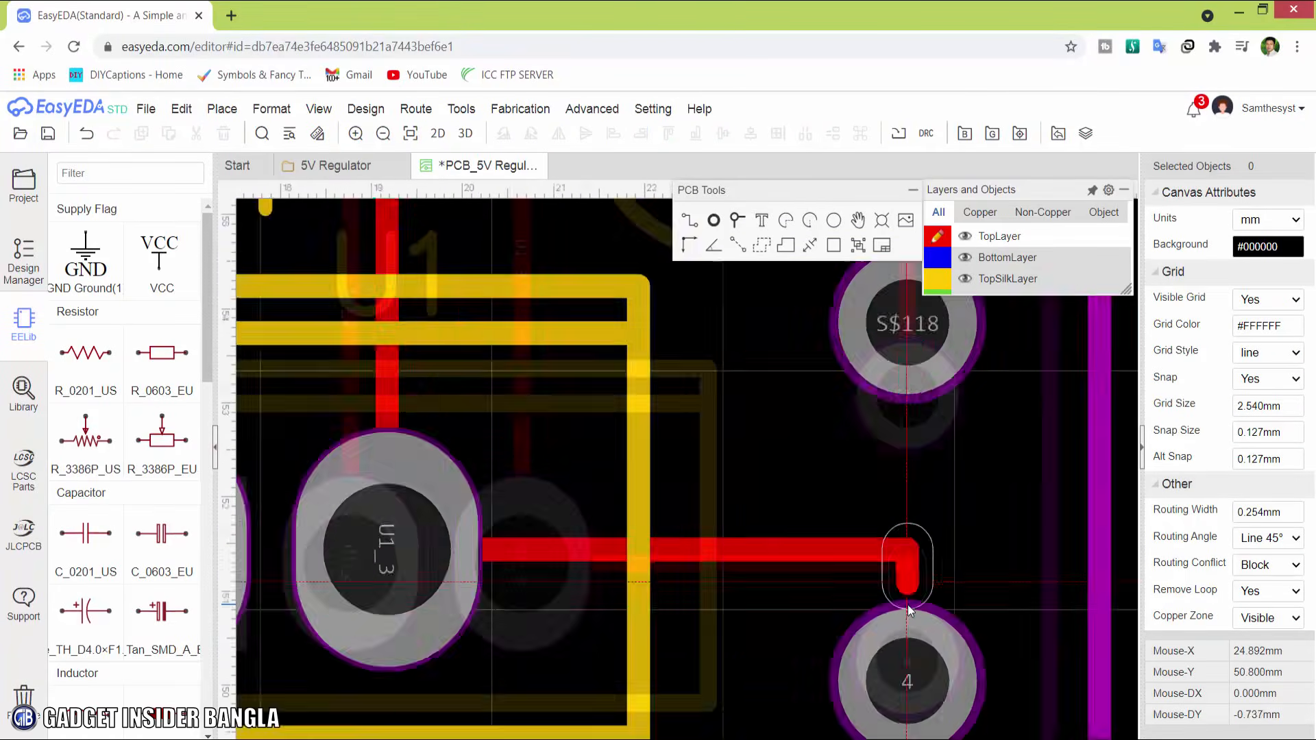
pyautogui.rightClick(776, 410)
pyautogui.click(780, 384)
pyautogui.moveTo(780, 372); pyautogui.dragTo(779, 567)
pyautogui.rightClick(779, 567)
pyautogui.click(882, 380)
# Step: Inspect the finished board layout in the 2D photo view, then close that view
pyautogui.scroll(-5, 882, 381)
pyautogui.moveTo(686, 415); pyautogui.dragTo(614, 595, button='right')
pyautogui.scroll(-3, 701, 583)
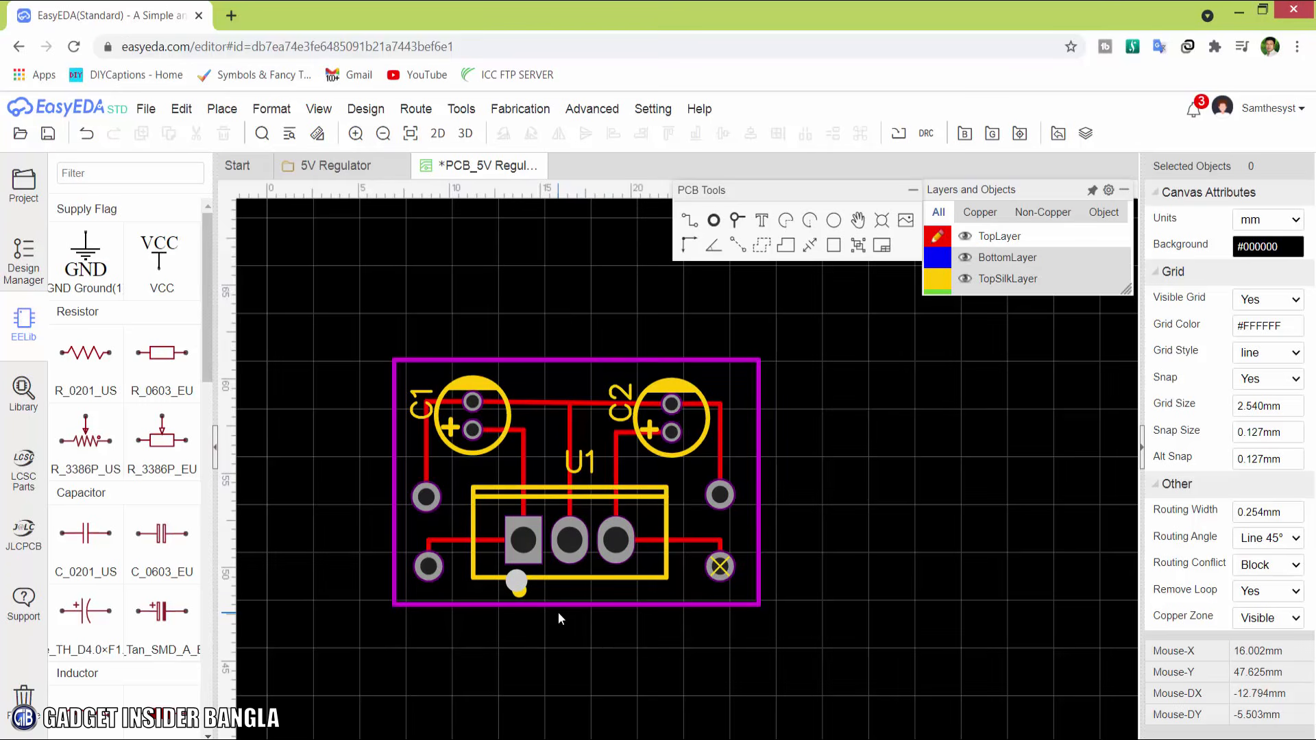
pyautogui.click(319, 109)
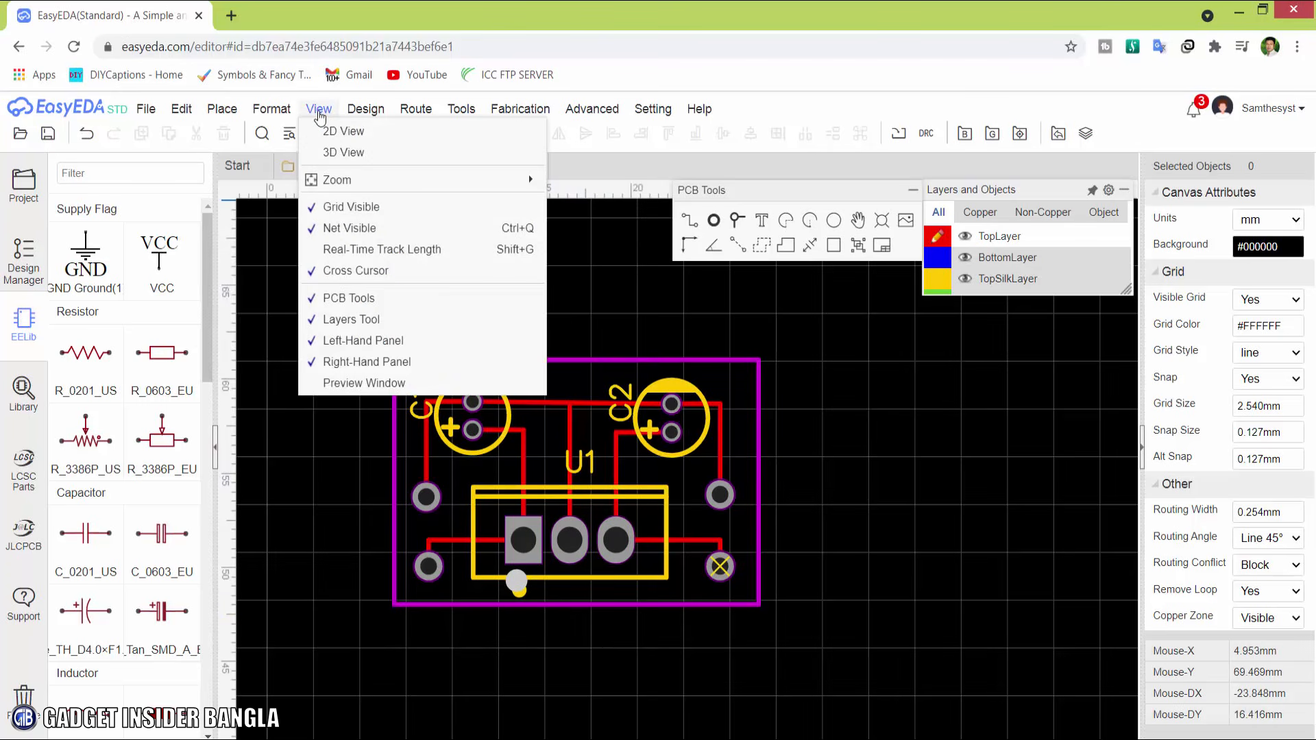
pyautogui.click(379, 132)
pyautogui.scroll(5, 718, 477)
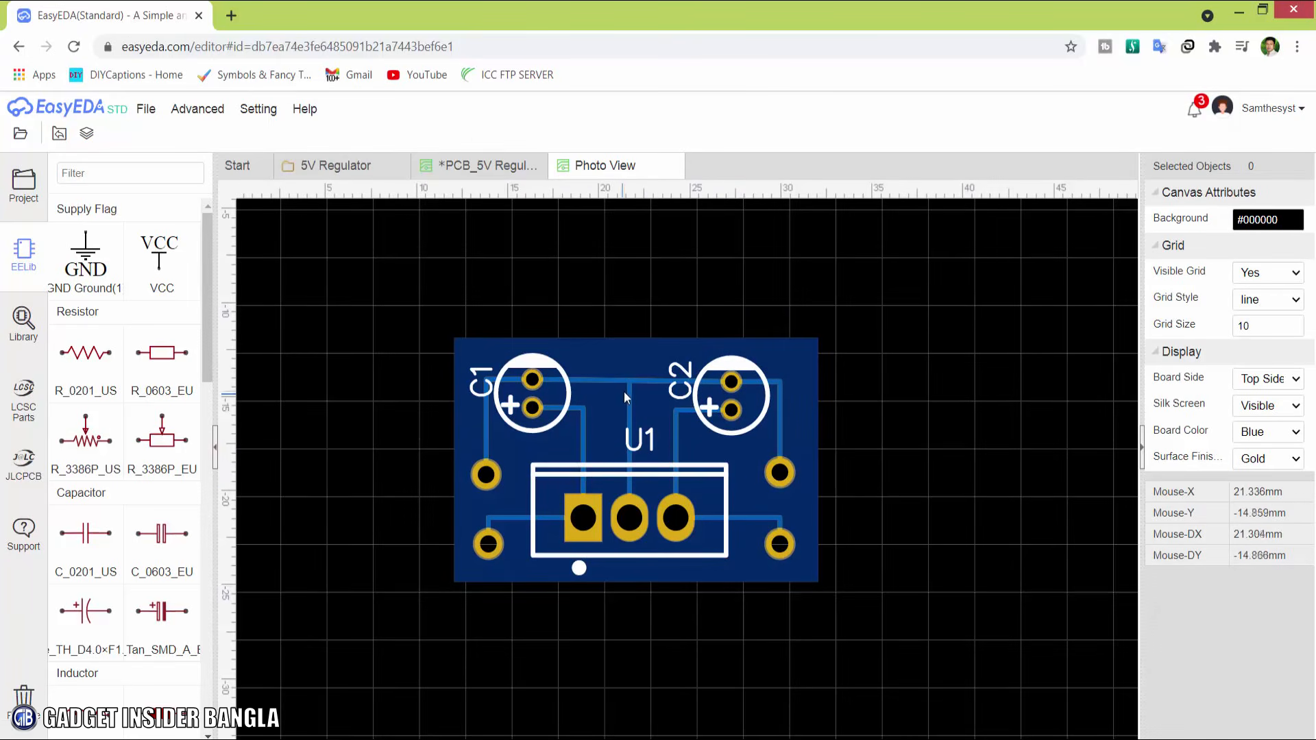
pyautogui.click(674, 170)
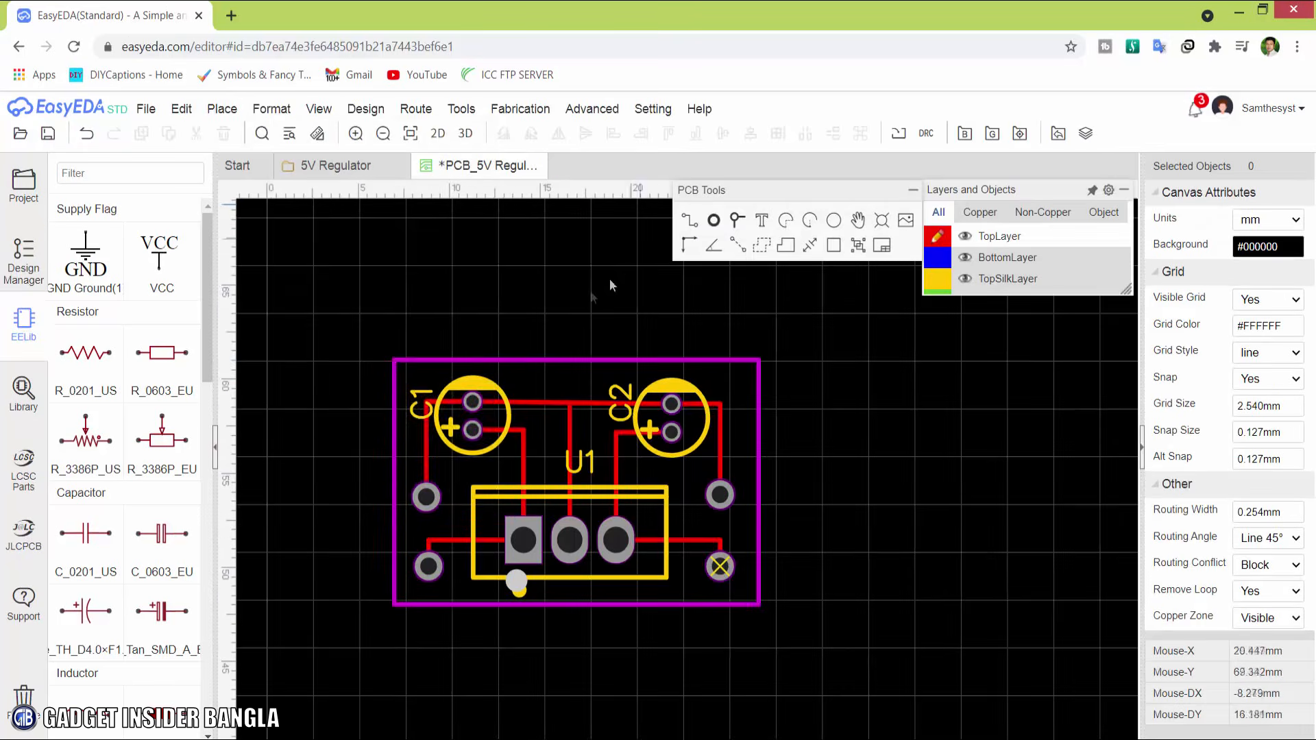
# Step: Open the 3D view of the board and examine the mounted components from several angles
pyautogui.click(319, 110)
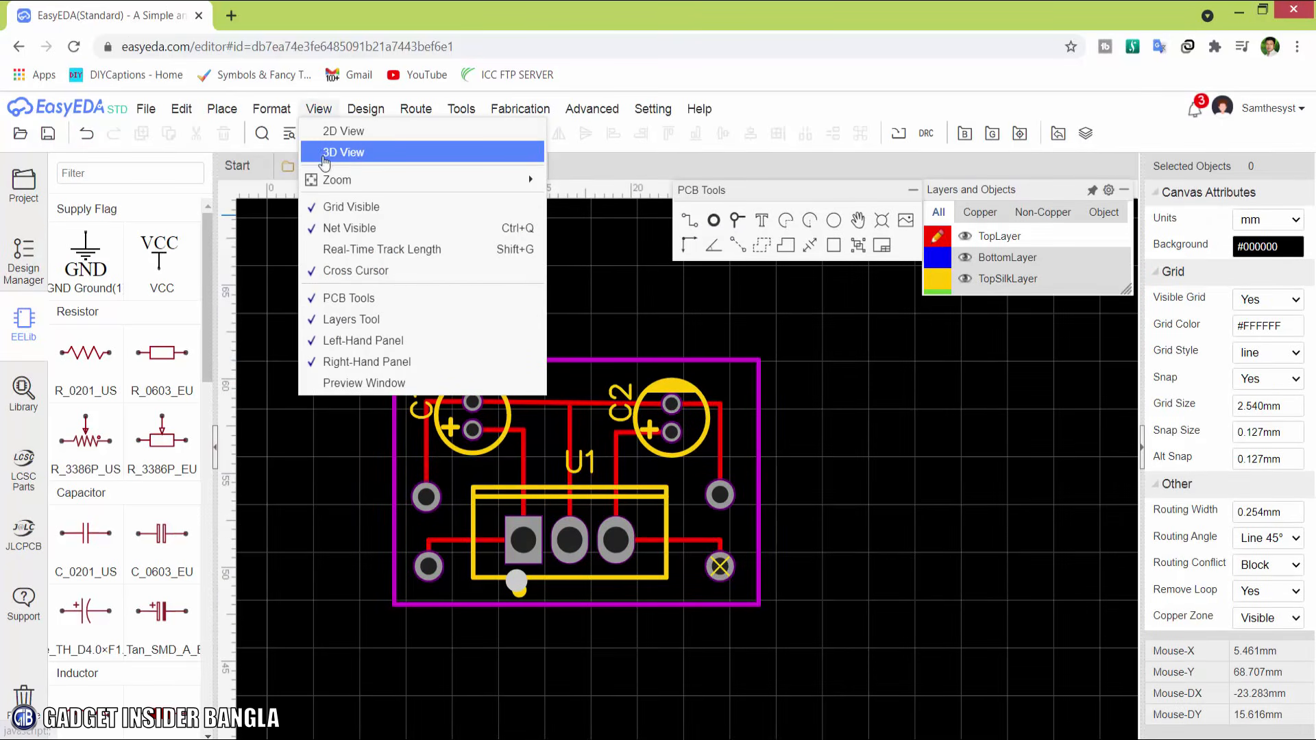
pyautogui.click(346, 154)
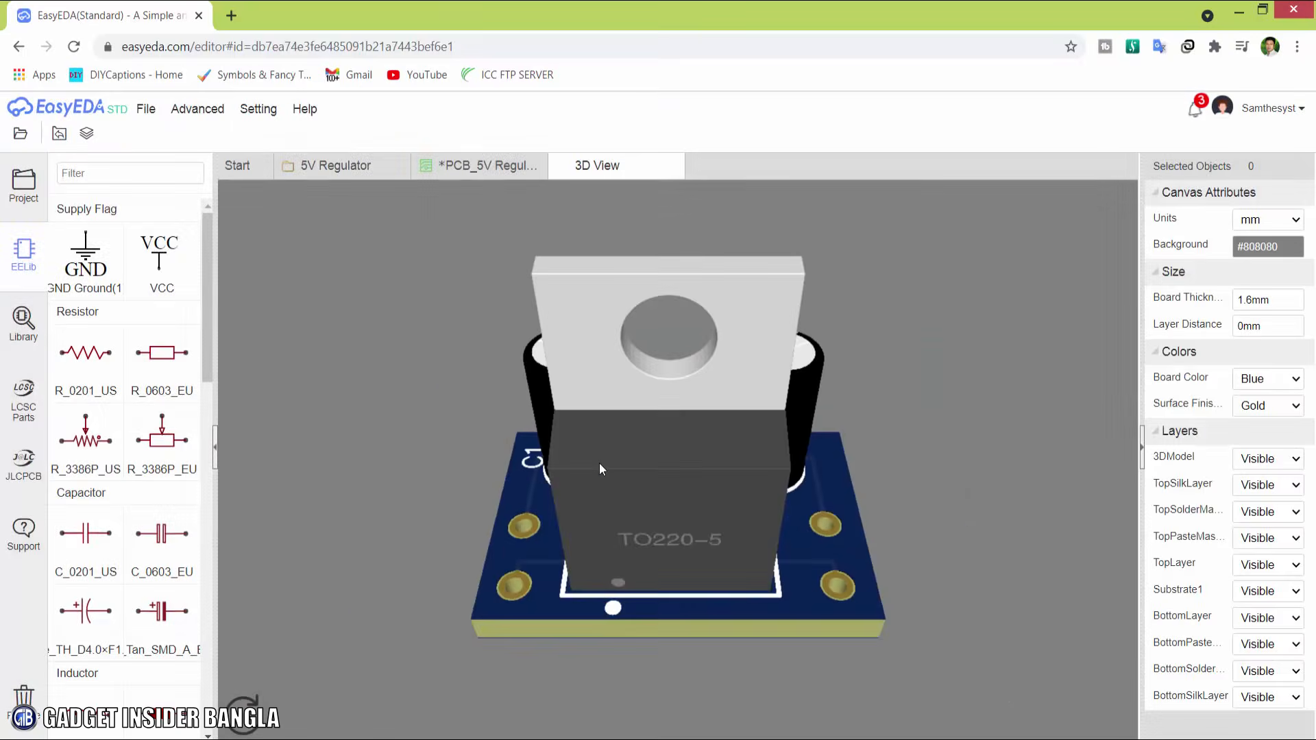
pyautogui.moveTo(656, 545); pyautogui.dragTo(680, 505, button='right')
pyautogui.moveTo(729, 452); pyautogui.dragTo(726, 464, button='right')
pyautogui.moveTo(727, 470); pyautogui.dragTo(1009, 577)
pyautogui.moveTo(884, 545); pyautogui.dragTo(805, 611)
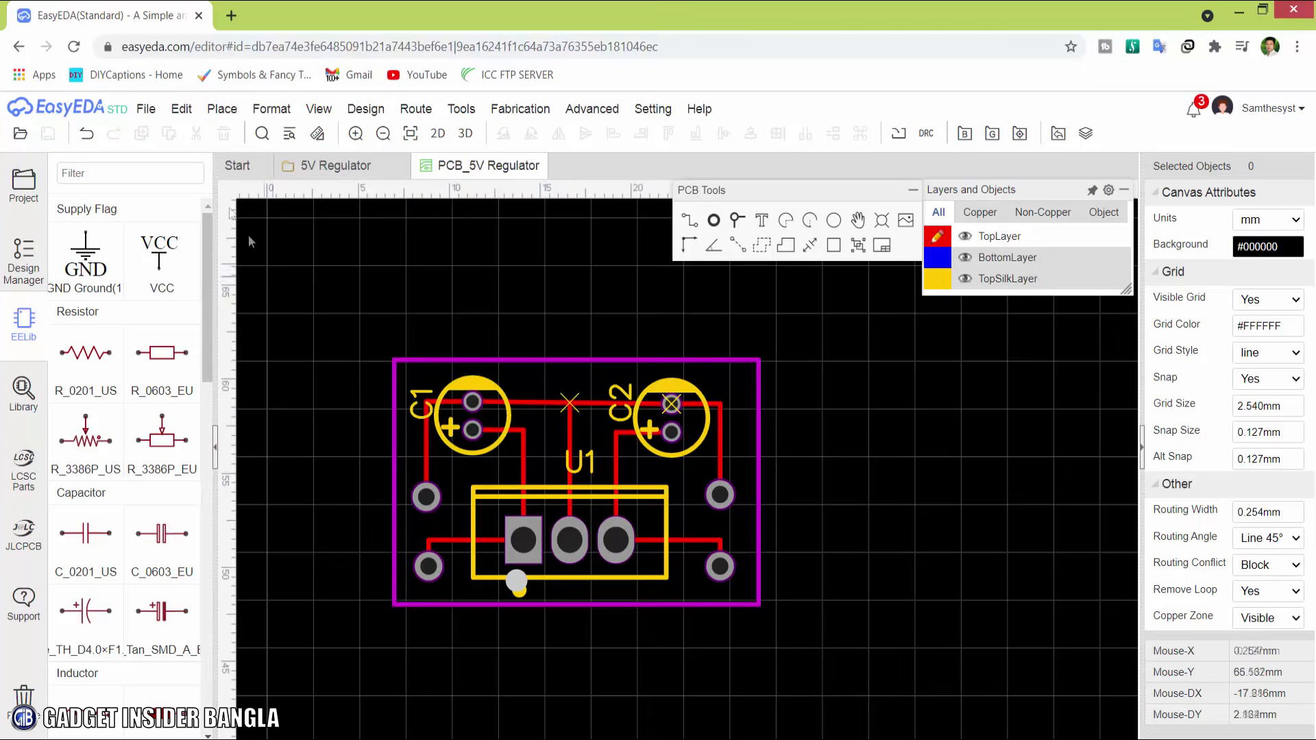
# Step: Start generating the PCB fabrication (Gerber) file without running the design rule check
pyautogui.click(146, 108)
pyautogui.moveTo(194, 309)
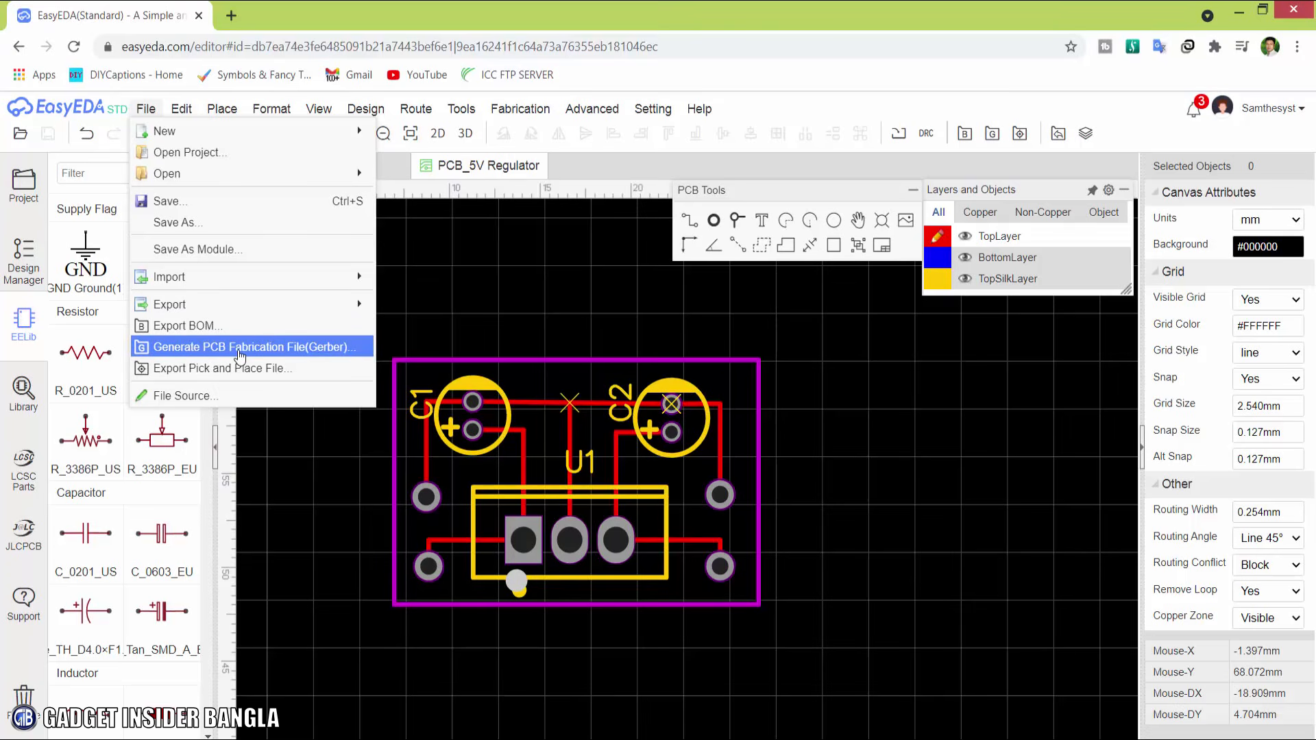
pyautogui.click(240, 356)
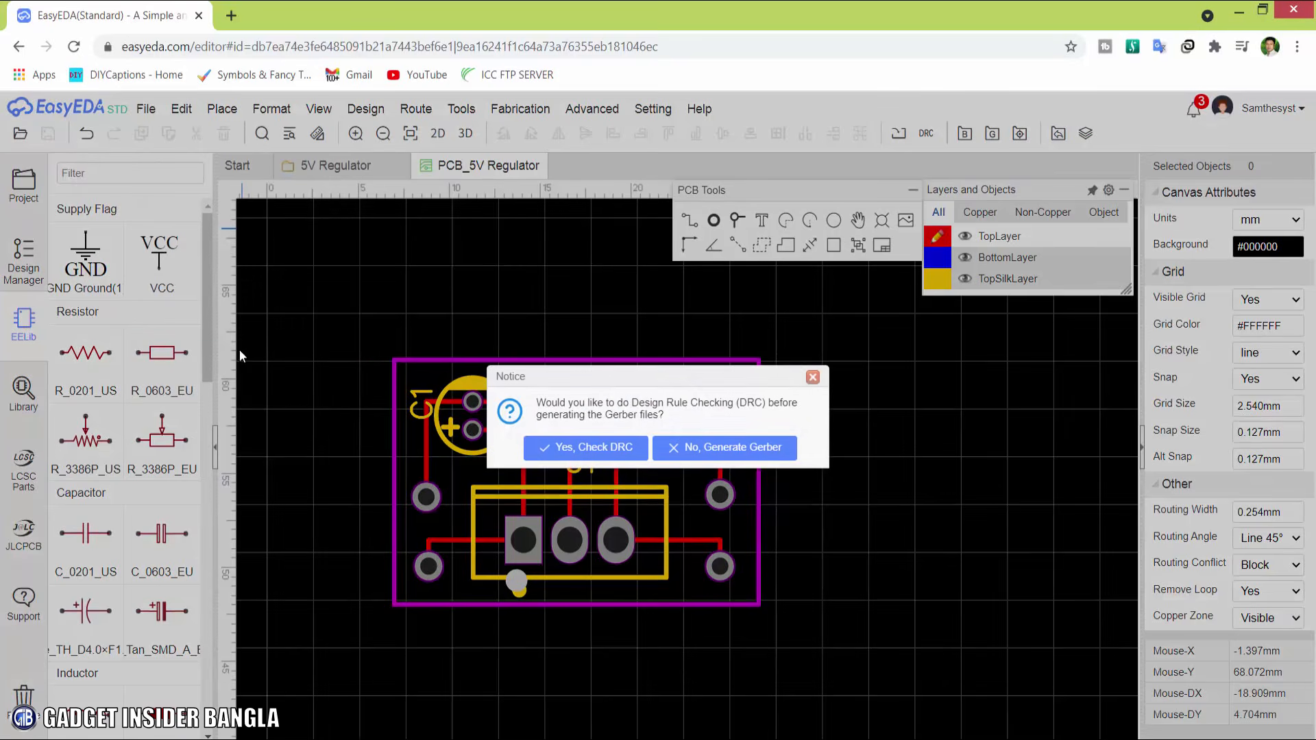
pyautogui.click(737, 451)
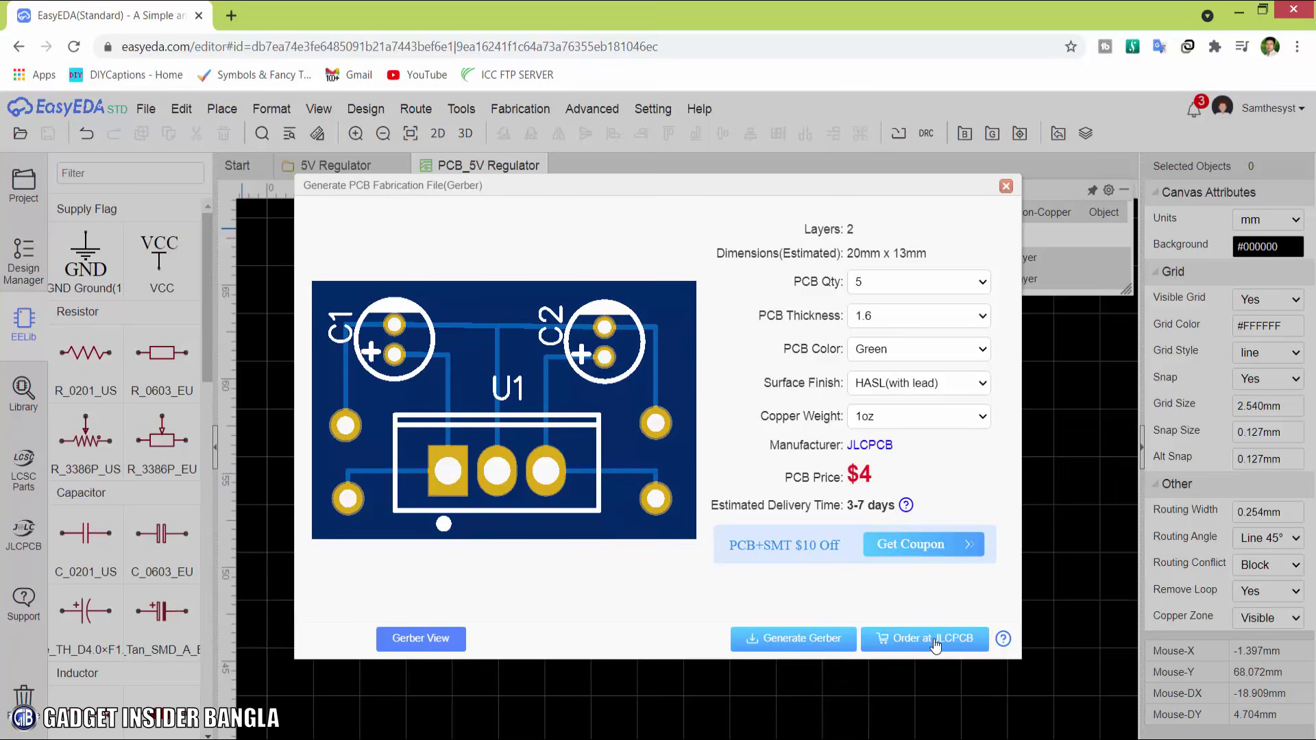
# Step: Send the board to JLCPCB for ordering and review the fabrication options on the order page
pyautogui.click(931, 641)
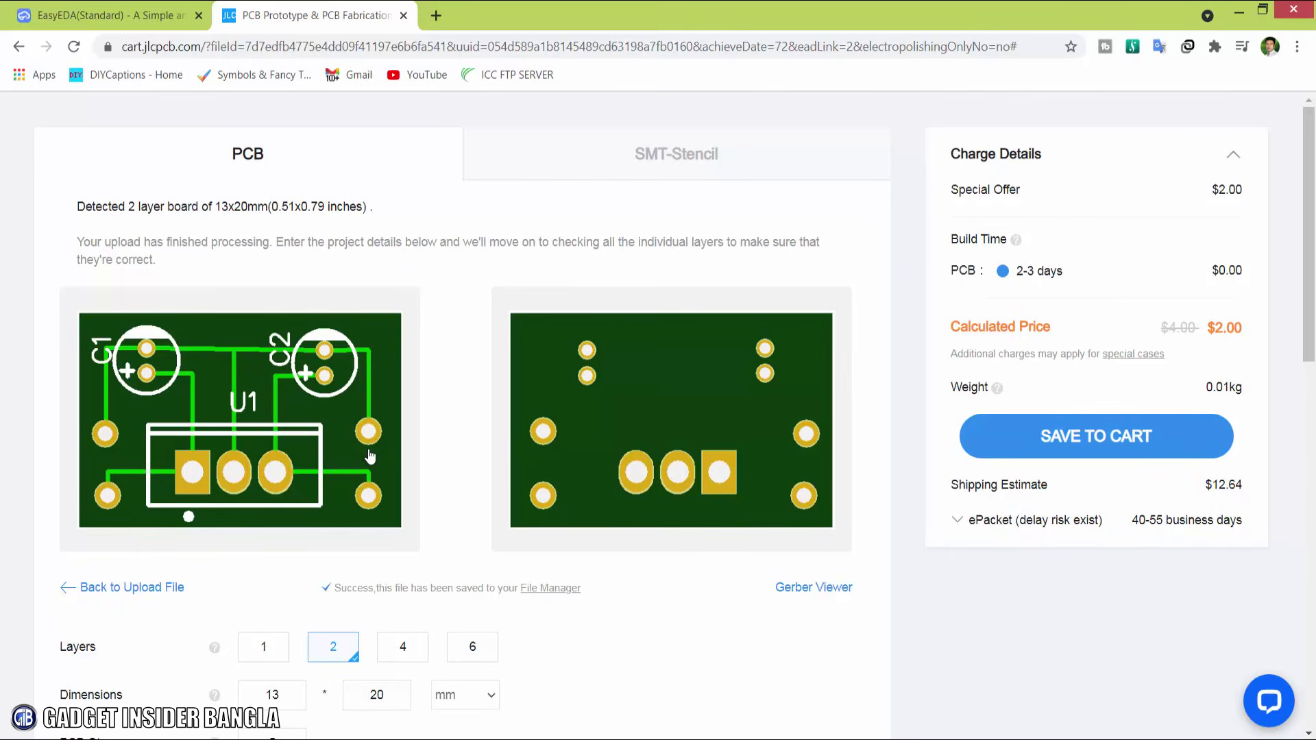
pyautogui.scroll(-4, 370, 456)
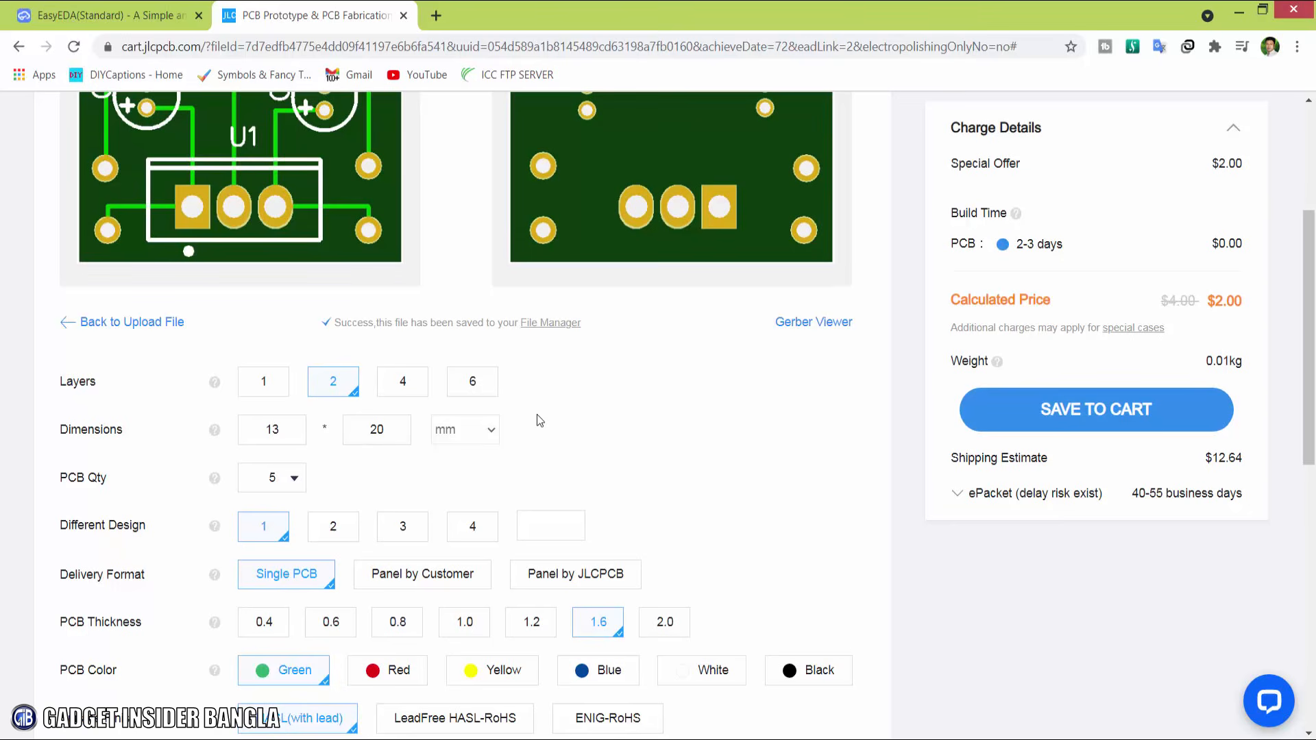
pyautogui.scroll(-3, 539, 419)
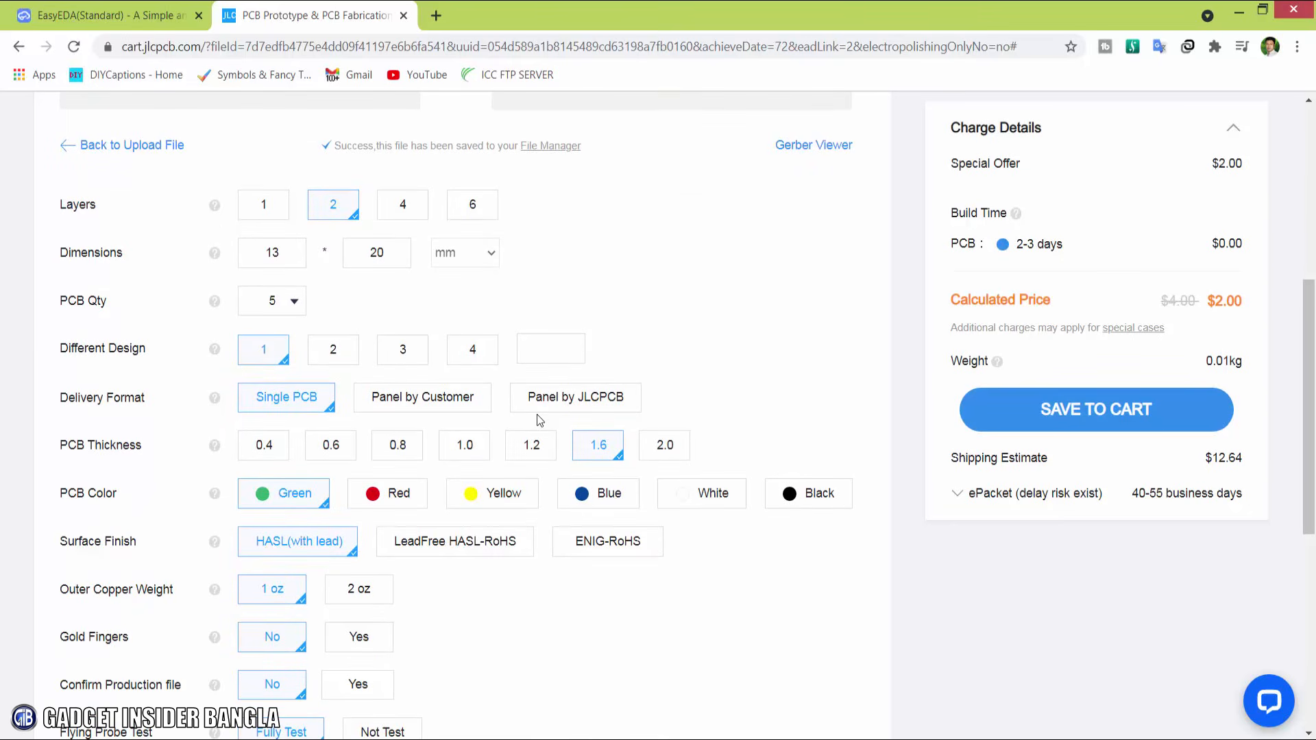
pyautogui.scroll(-4, 537, 414)
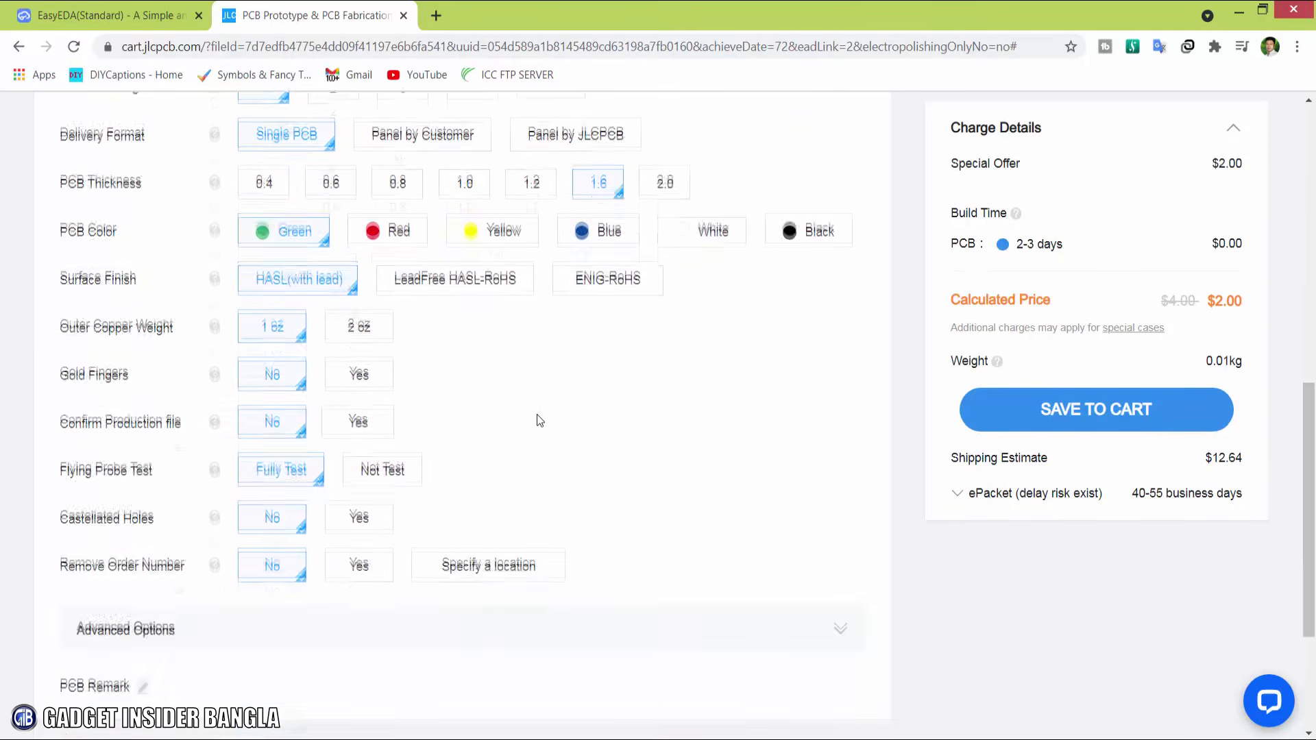
pyautogui.scroll(6, 537, 414)
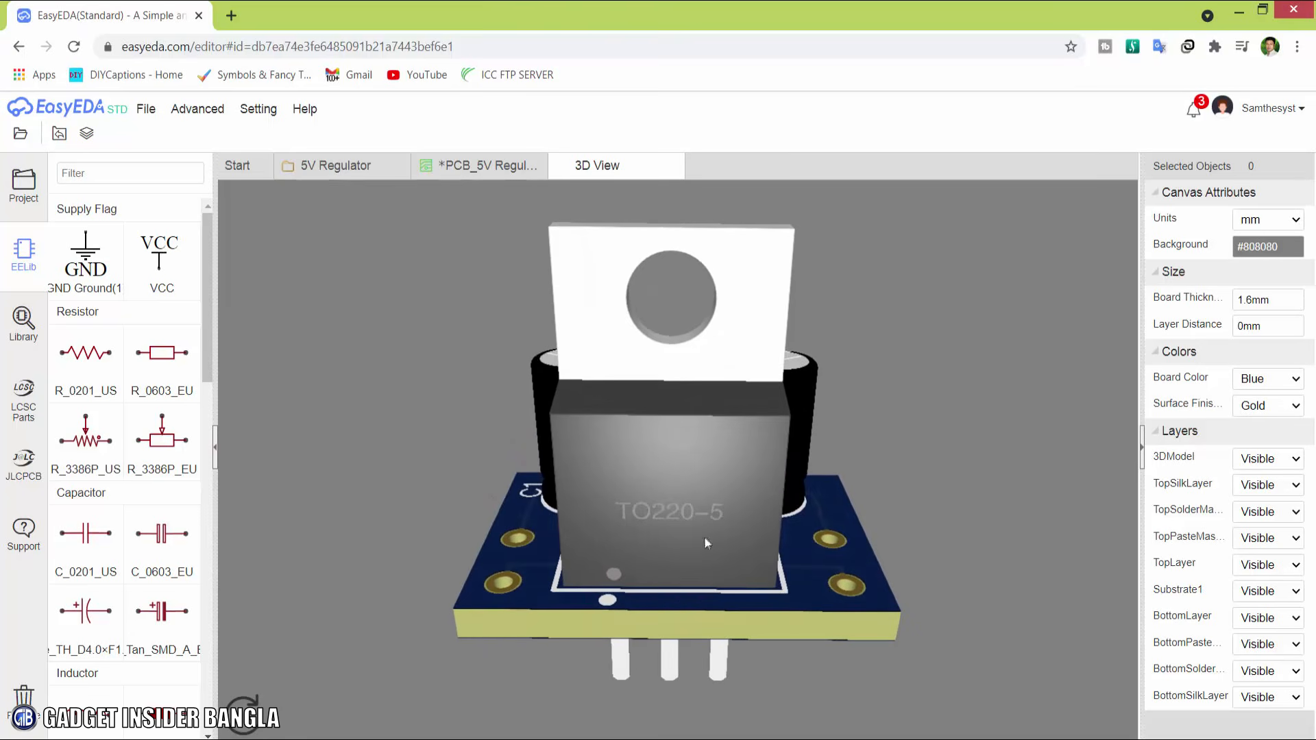
pyautogui.moveTo(705, 536); pyautogui.dragTo(514, 339)
pyautogui.moveTo(797, 519); pyautogui.dragTo(705, 542)
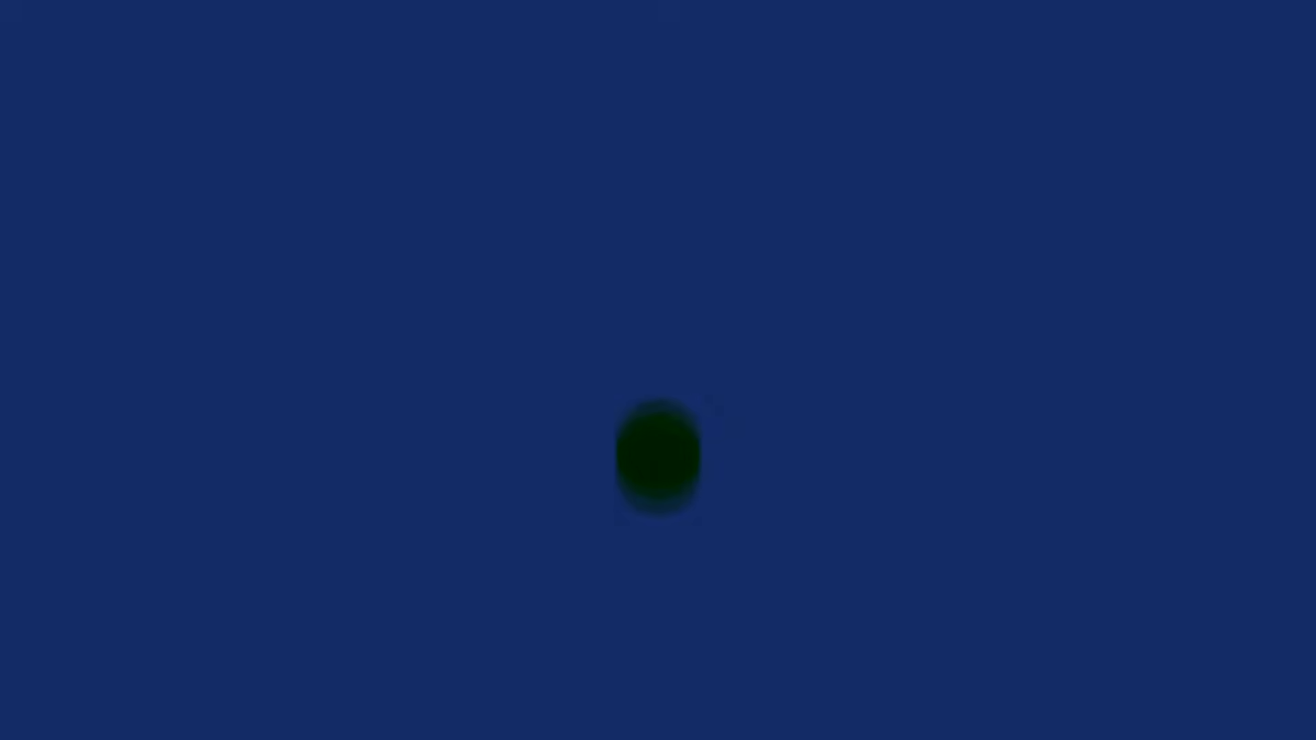